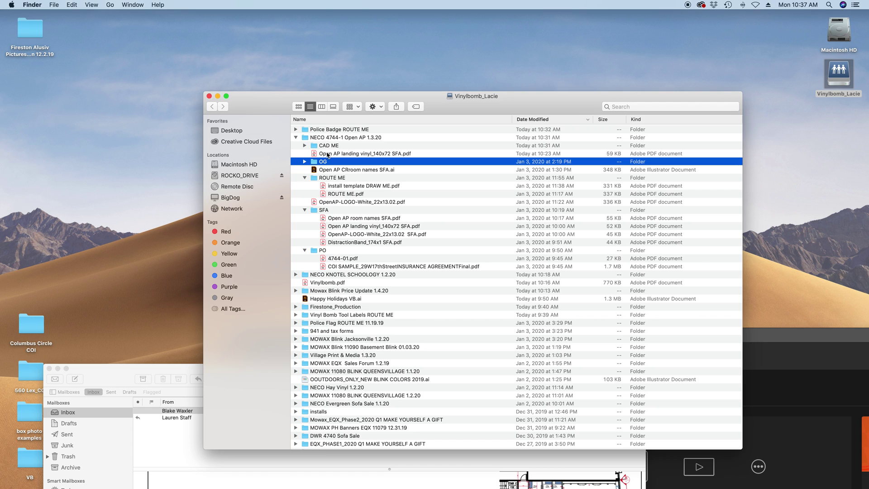
# - Preview Open AP landing vinyl_140x72 SFA.pdf from the project's SFA folder and open it in Illustrator
pyautogui.doubleClick(334, 139)
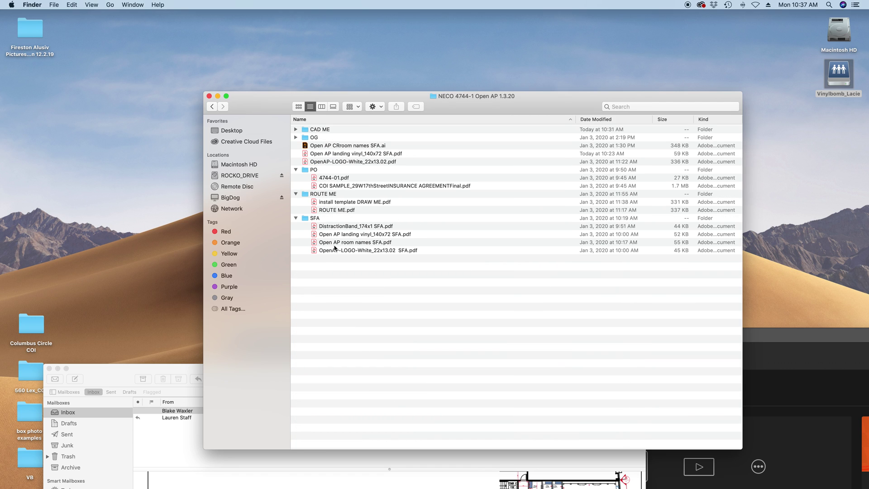
pyautogui.click(347, 234)
pyautogui.press('space')
pyautogui.press('space')
pyautogui.moveTo(347, 235); pyautogui.dragTo(272, 448)
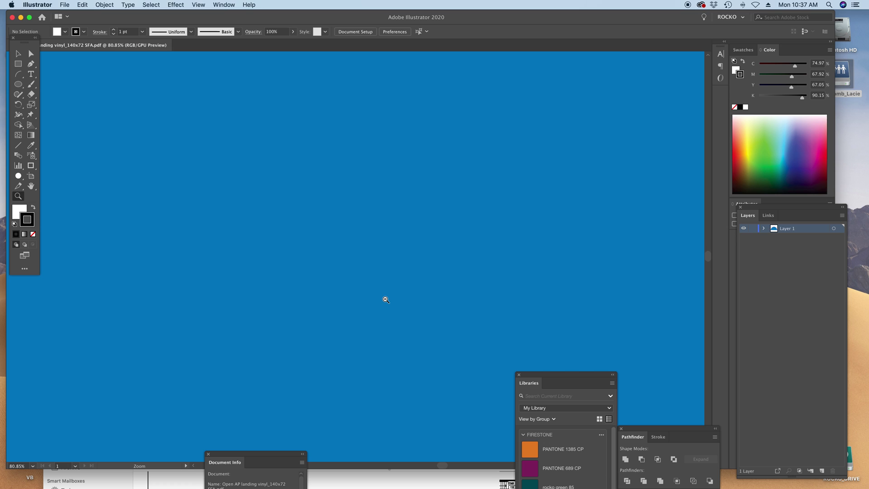
# - Resize the artboard around the blue half-circle artwork to 140 in wide by 72 in high
pyautogui.keyDown('alt'); pyautogui.click(385, 299); pyautogui.keyUp('alt')
pyautogui.keyDown('alt'); pyautogui.click(386, 299); pyautogui.keyUp('alt')
pyautogui.keyDown('alt'); pyautogui.click(386, 299); pyautogui.keyUp('alt')
pyautogui.keyDown('alt'); pyautogui.click(386, 300); pyautogui.keyUp('alt')
pyautogui.keyDown('alt'); pyautogui.click(385, 299); pyautogui.keyUp('alt')
pyautogui.keyDown('alt'); pyautogui.click(385, 299); pyautogui.keyUp('alt')
pyautogui.keyDown('alt'); pyautogui.click(385, 300); pyautogui.keyUp('alt')
pyautogui.moveTo(366, 230); pyautogui.dragTo(408, 267)
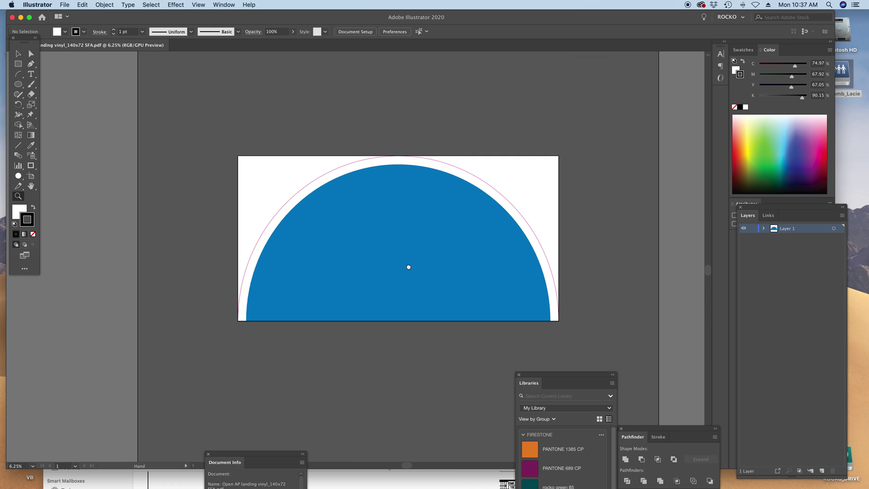
pyautogui.click(18, 54)
pyautogui.hotkey('shift', 'o')
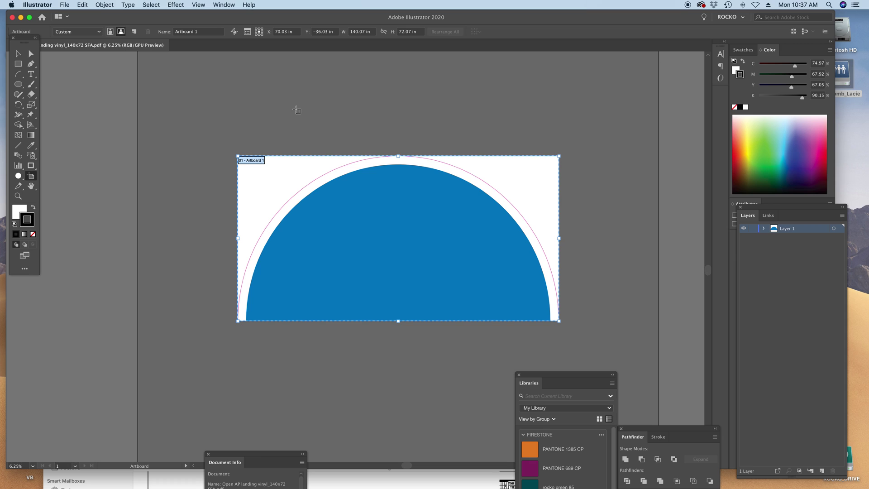
pyautogui.click(369, 31)
pyautogui.write('140')
pyautogui.press('Tab')
pyautogui.write('72.07')
pyautogui.press('Return')
pyautogui.moveTo(418, 32); pyautogui.dragTo(362, 32)
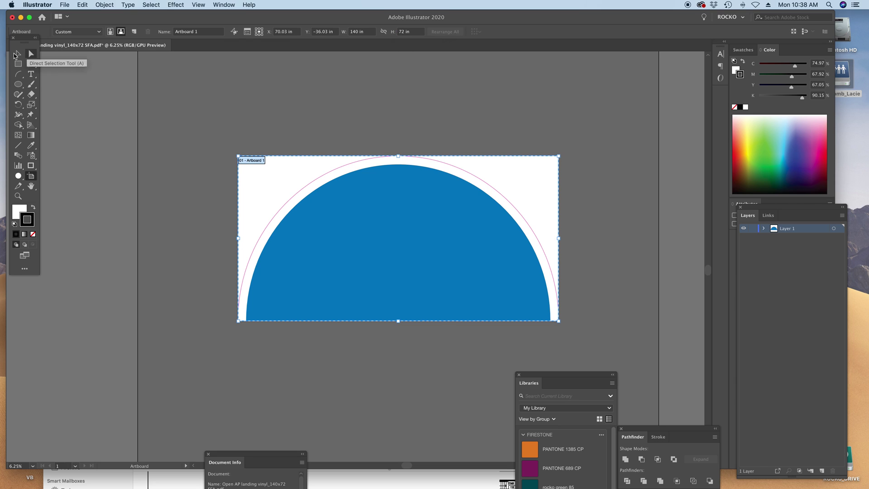
# - Create a rectangle measuring 140 in by 72 in over the artwork
pyautogui.click(22, 53)
pyautogui.moveTo(457, 138); pyautogui.dragTo(426, 156)
pyautogui.hotkey('shift', 'o')
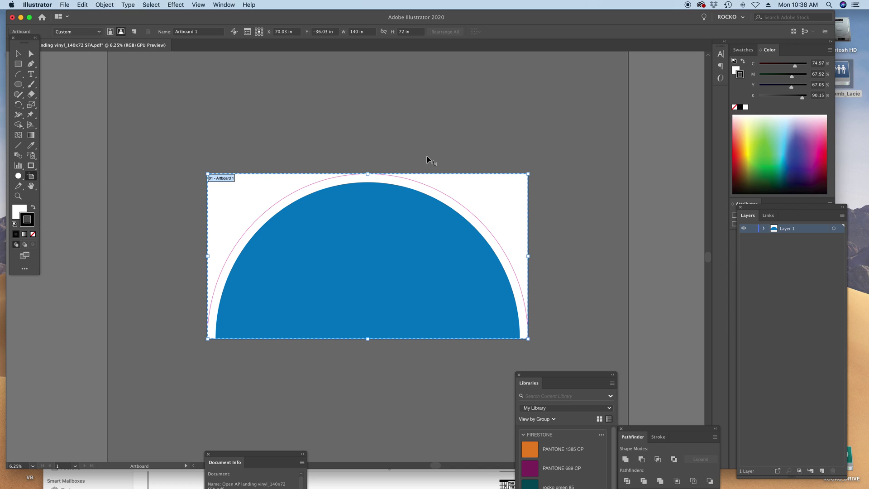
pyautogui.click(18, 65)
pyautogui.click(245, 182)
pyautogui.write('140')
pyautogui.press('Tab')
pyautogui.write('7')
pyautogui.press('Return')
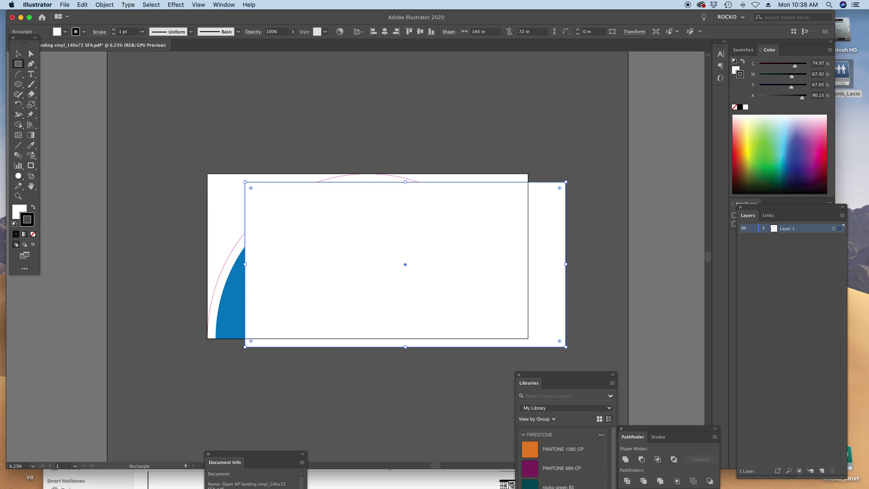
# - Give the rectangle a black fill with no stroke and align it to the artboard's horizontal centre and top edge
pyautogui.click(33, 207)
pyautogui.click(33, 234)
pyautogui.click(19, 212)
pyautogui.click(384, 31)
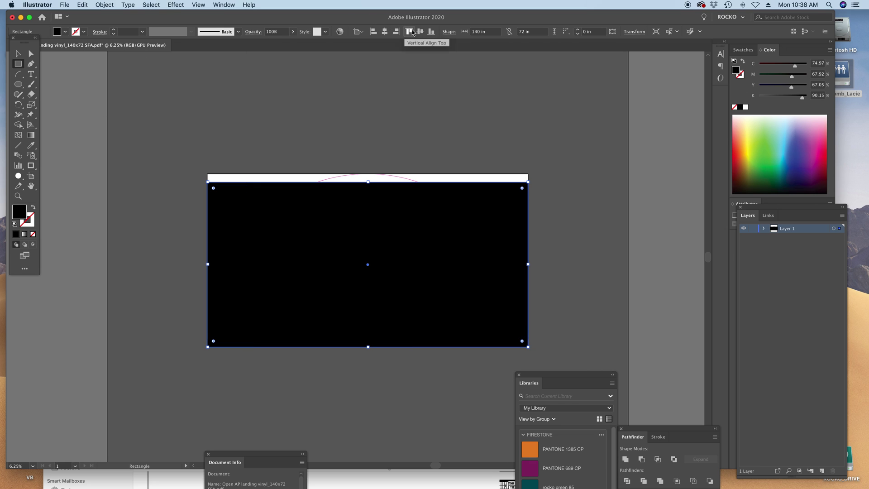
pyautogui.click(409, 31)
pyautogui.click(15, 52)
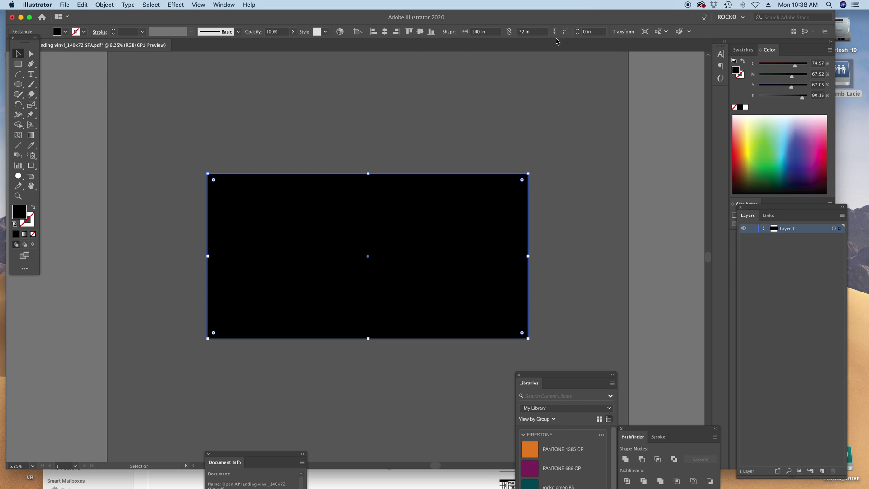
# - Reduce the black rectangle's width to one third by dividing 140 in by 3
pyautogui.click(498, 32)
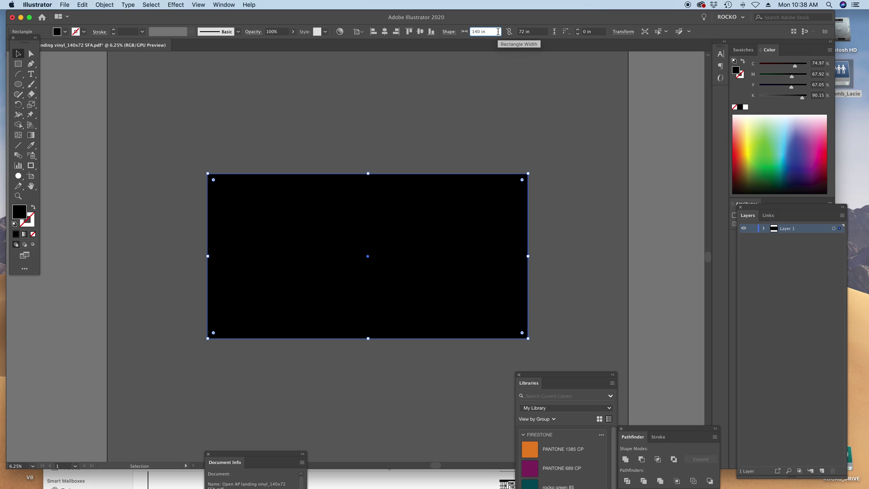
pyautogui.write('/3')
pyautogui.press('Return')
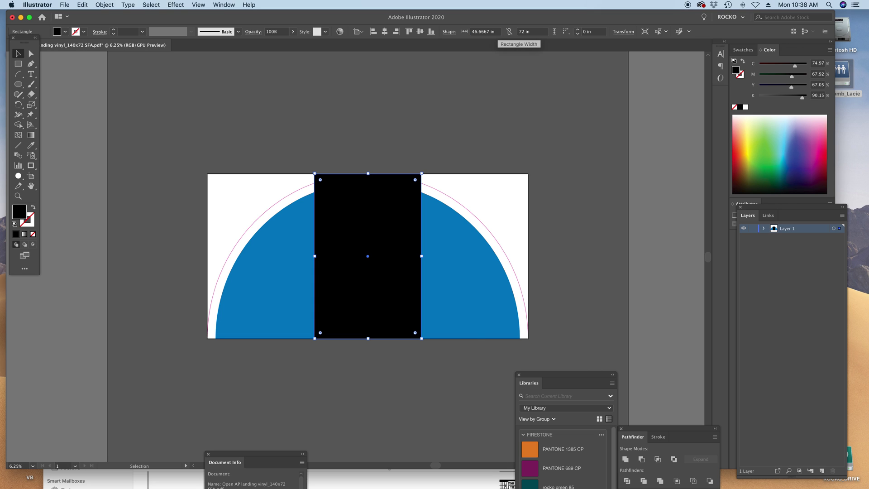
pyautogui.moveTo(454, 168); pyautogui.dragTo(414, 178)
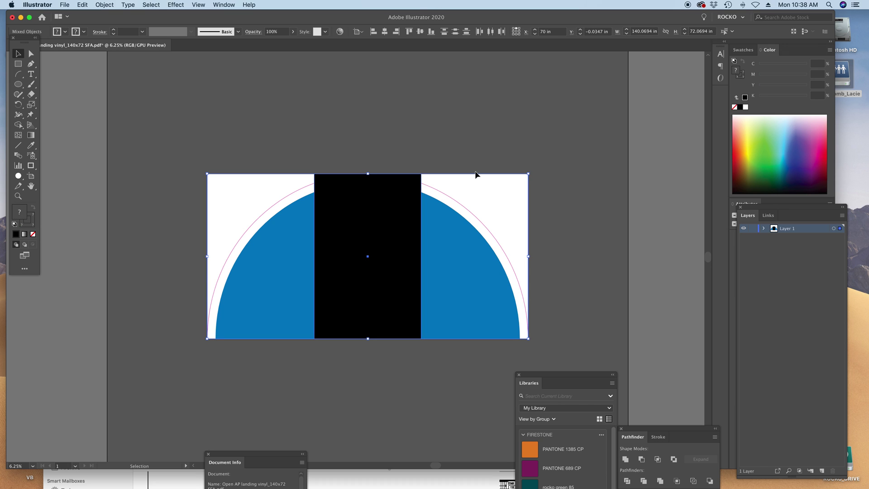
pyautogui.click(504, 138)
pyautogui.press('a')
pyautogui.moveTo(495, 154); pyautogui.dragTo(558, 194)
pyautogui.press('Delete')
pyautogui.press('super+z')
# - Duplicate the black panel on its left and right sides so that three equal panels cover the whole artwork
pyautogui.press('v')
pyautogui.click(420, 178)
pyautogui.click(490, 31)
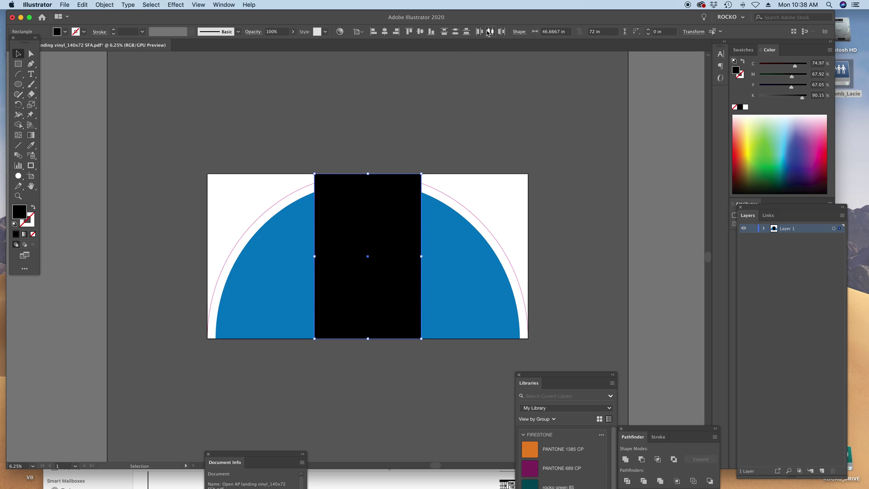
pyautogui.click(479, 118)
pyautogui.click(291, 219)
pyautogui.click(358, 218)
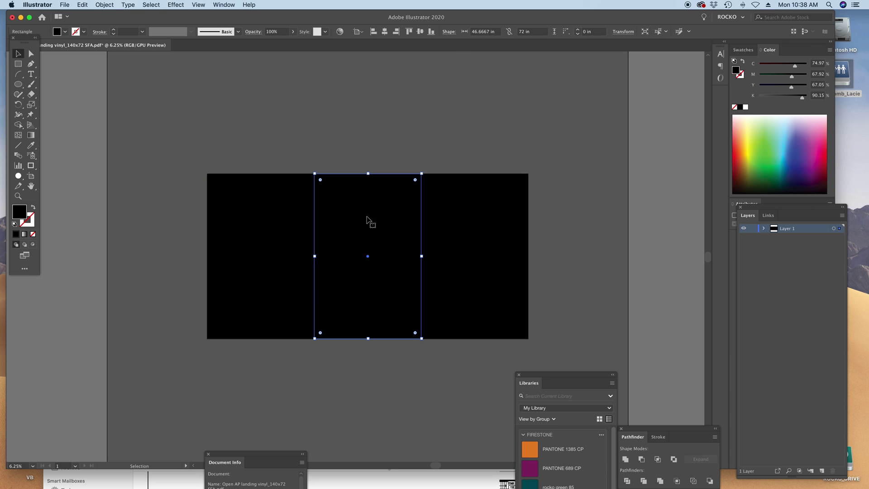
# - Create a separate artboard from each of the three black panels and delete the original full-width artboard
pyautogui.click(440, 212)
pyautogui.hotkey('shift', 'o')
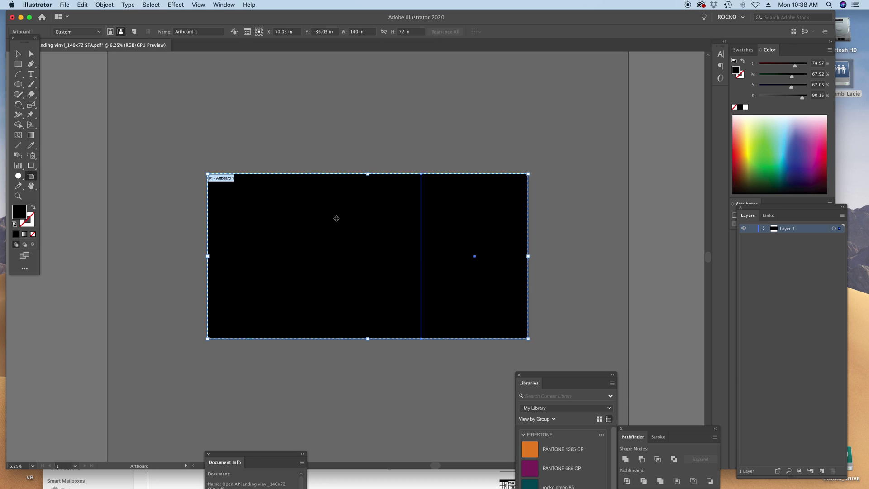
pyautogui.click(273, 225)
pyautogui.click(345, 218)
pyautogui.press('Delete')
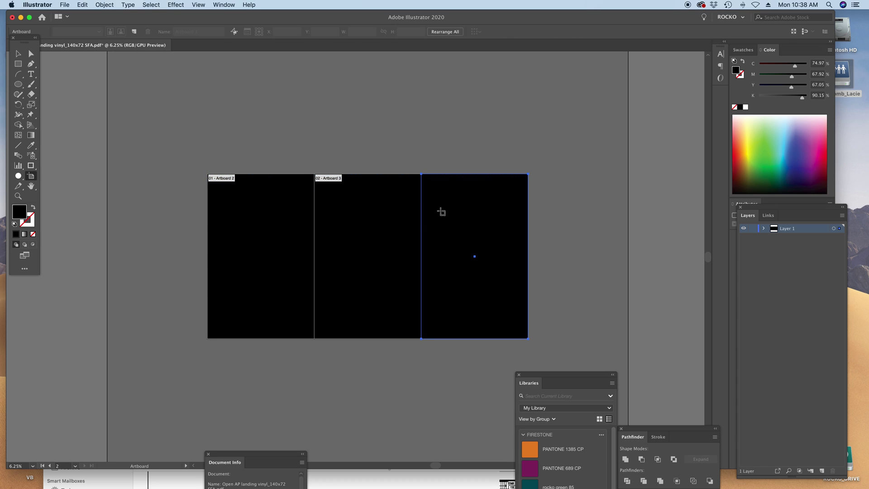
pyautogui.click(463, 198)
# - Delete the three black panel rectangles, leaving the artwork beneath the new artboards
pyautogui.click(18, 53)
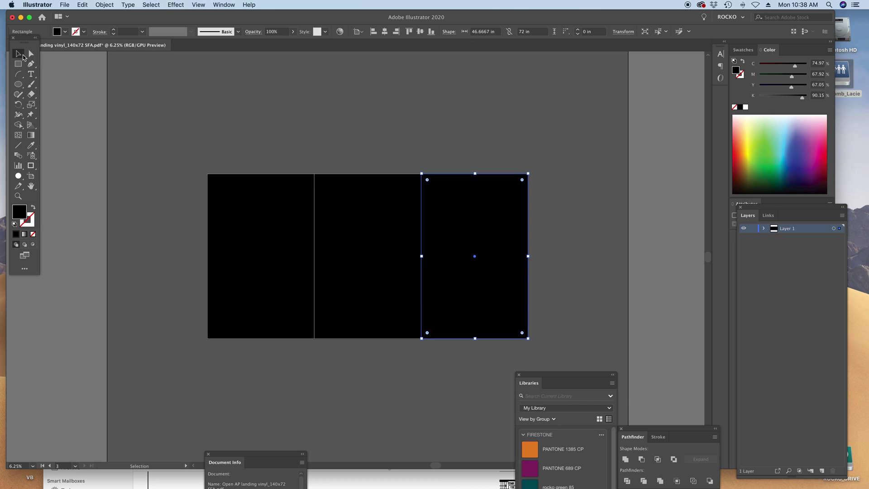
pyautogui.click(286, 191)
pyautogui.keyDown('shift'); pyautogui.click(364, 217); pyautogui.keyUp('shift')
pyautogui.keyDown('shift'); pyautogui.click(443, 221); pyautogui.keyUp('shift')
pyautogui.press('Delete')
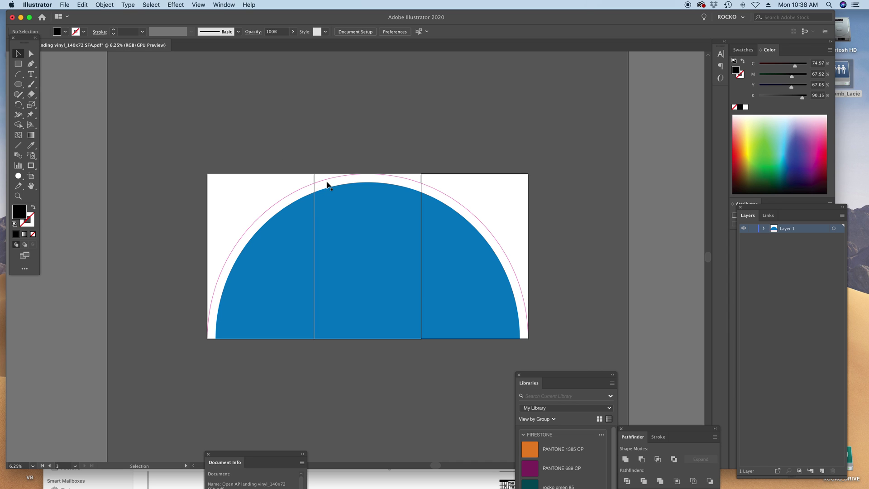
# - Widen the middle artboard by 2 in to 48.67 in so it overlaps both neighbouring artboards
pyautogui.hotkey('shift', 'o')
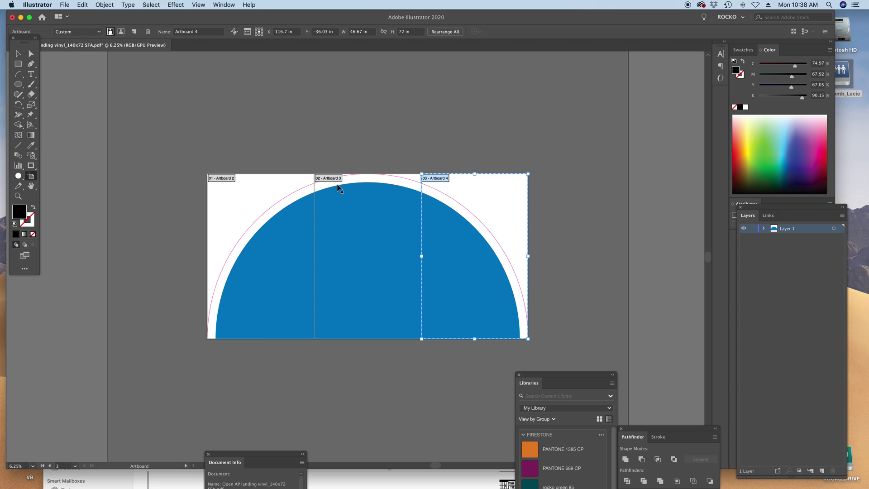
pyautogui.click(346, 189)
pyautogui.click(369, 32)
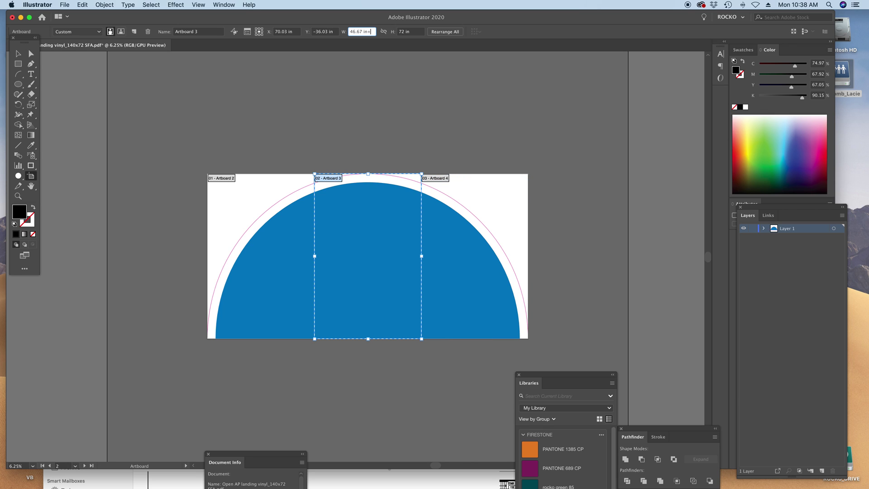
pyautogui.press('Return')
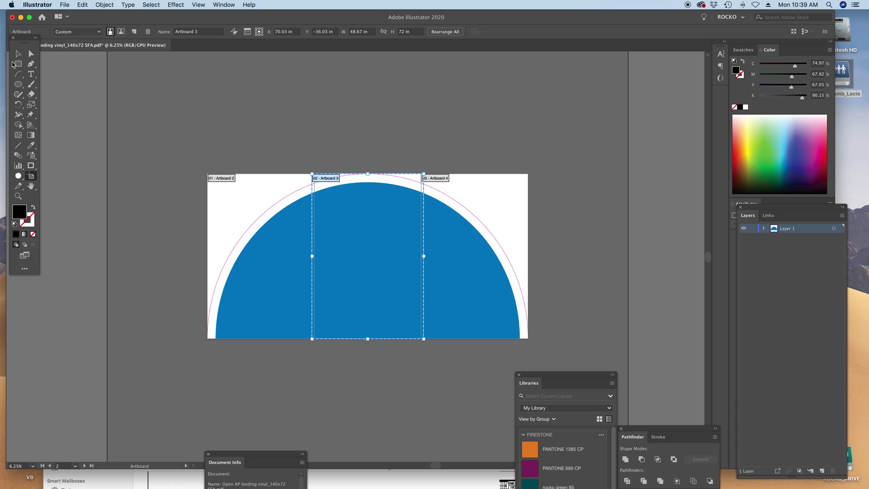
pyautogui.click(17, 53)
# - Save a copy of the document with all artboards to the Desktop as an Adobe PDF named rocko.pdf
pyautogui.moveTo(303, 115); pyautogui.dragTo(303, 99)
pyautogui.press('z')
pyautogui.click(369, 189)
pyautogui.moveTo(387, 216); pyautogui.dragTo(379, 154)
pyautogui.press('v')
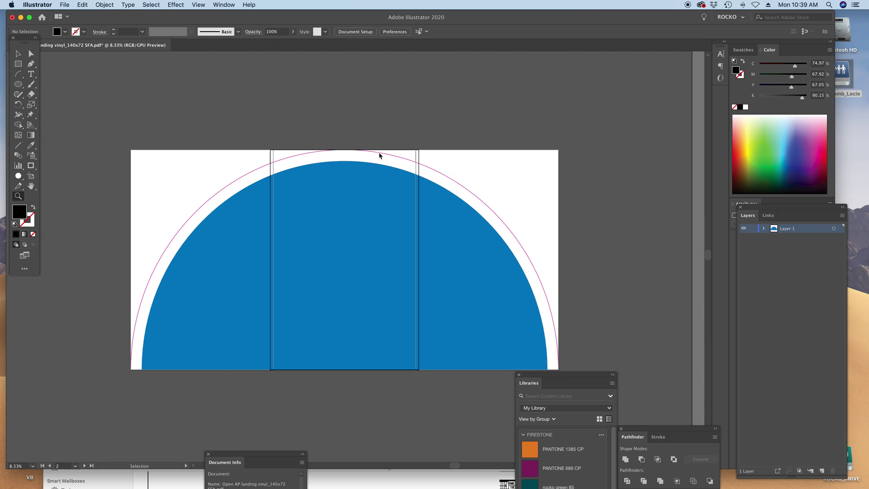
pyautogui.press('super+alt+s')
pyautogui.click(283, 150)
pyautogui.click(425, 262)
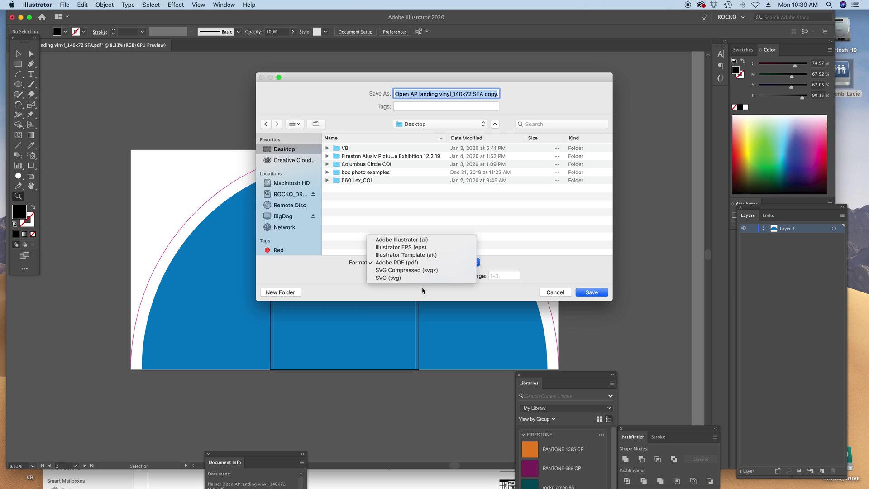
pyautogui.click(421, 265)
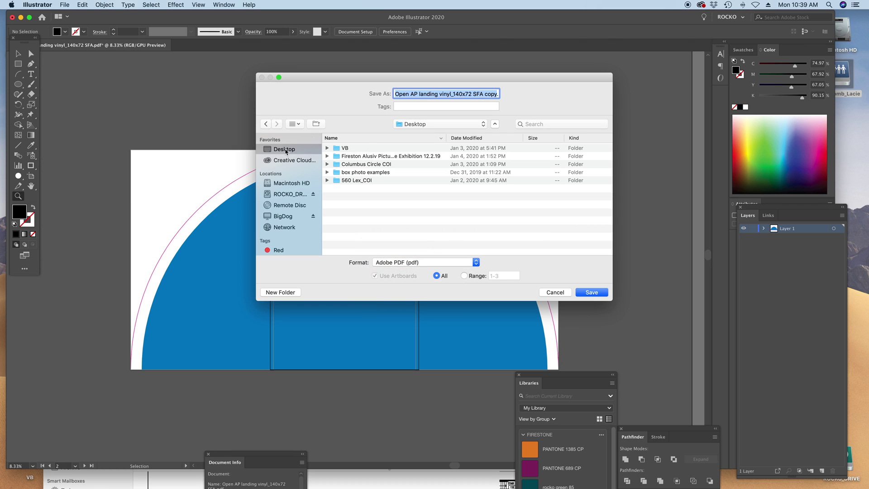
pyautogui.write('rocko.pdf')
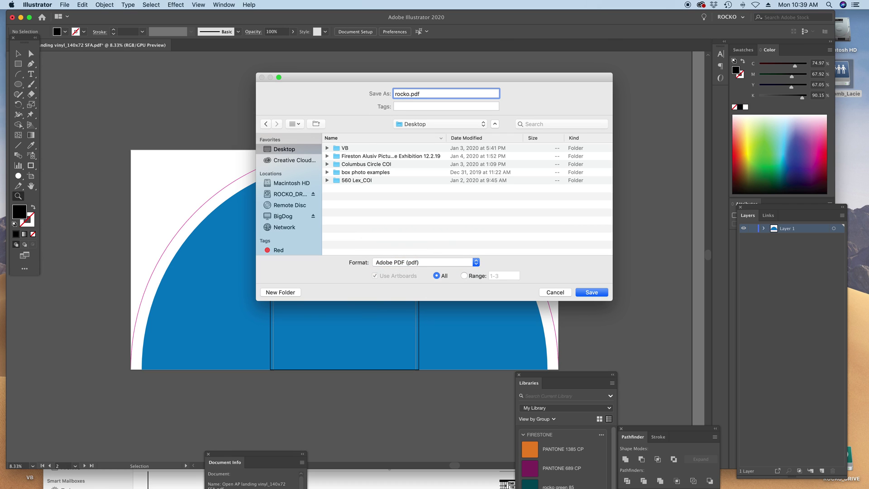
pyautogui.click(594, 293)
pyautogui.click(327, 104)
pyautogui.click(330, 136)
pyautogui.click(514, 320)
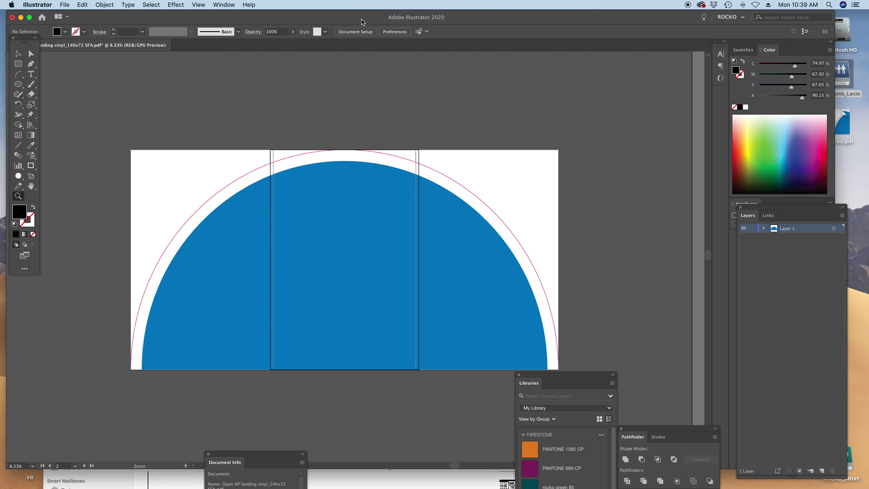
# - Uncover the desktop, move rocko.pdf to a clear spot and open it in Acrobat to view a full page
pyautogui.moveTo(364, 18); pyautogui.dragTo(301, 268)
pyautogui.moveTo(840, 114); pyautogui.dragTo(367, 47)
pyautogui.doubleClick(367, 47)
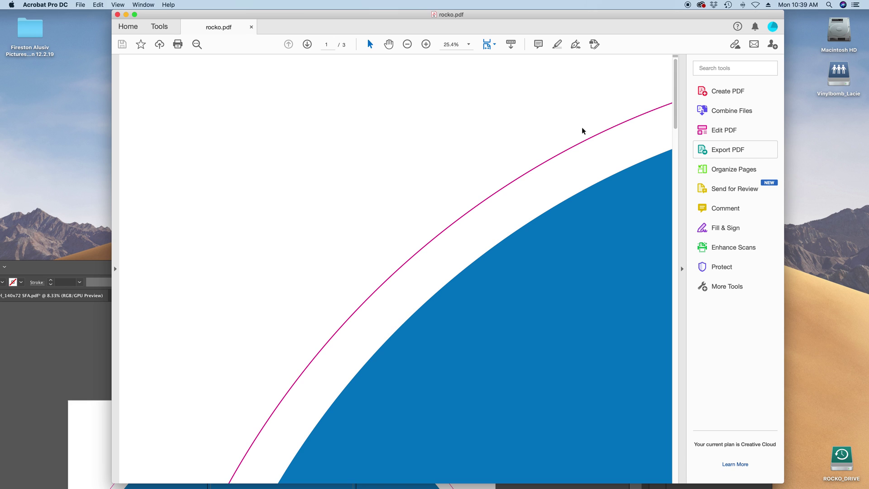
pyautogui.press('super+0')
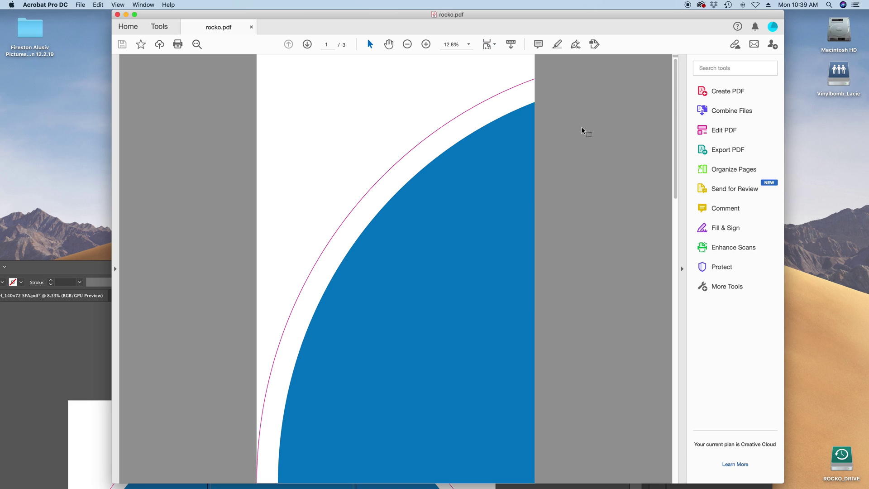
# - Extract all three pages of rocko.pdf as separate files into the Desktop folder
pyautogui.click(729, 170)
pyautogui.press('super+a')
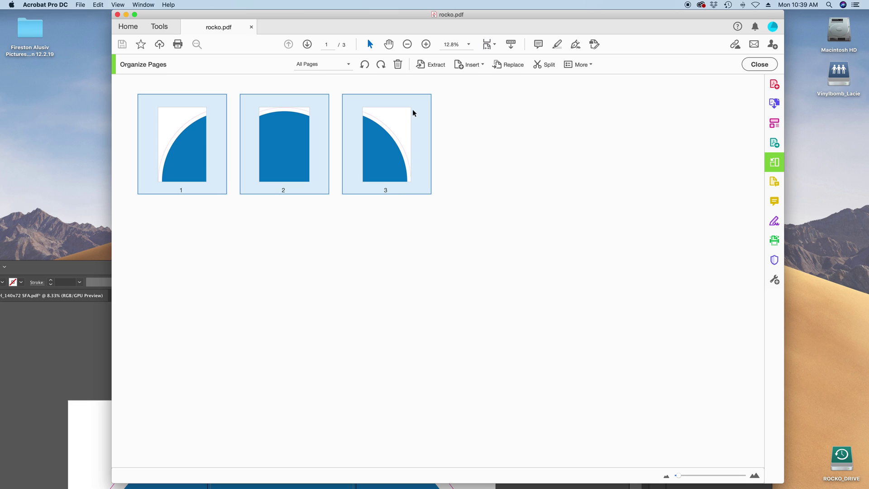
pyautogui.click(431, 65)
pyautogui.click(428, 86)
pyautogui.click(510, 89)
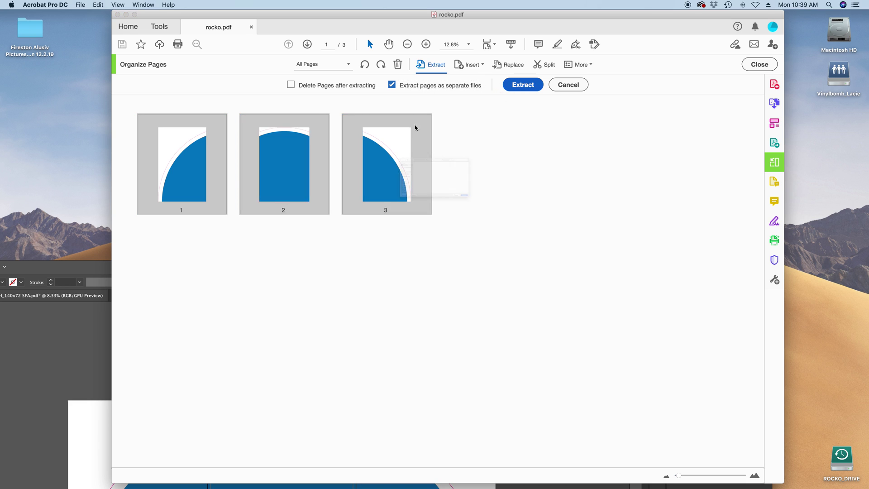
pyautogui.click(588, 266)
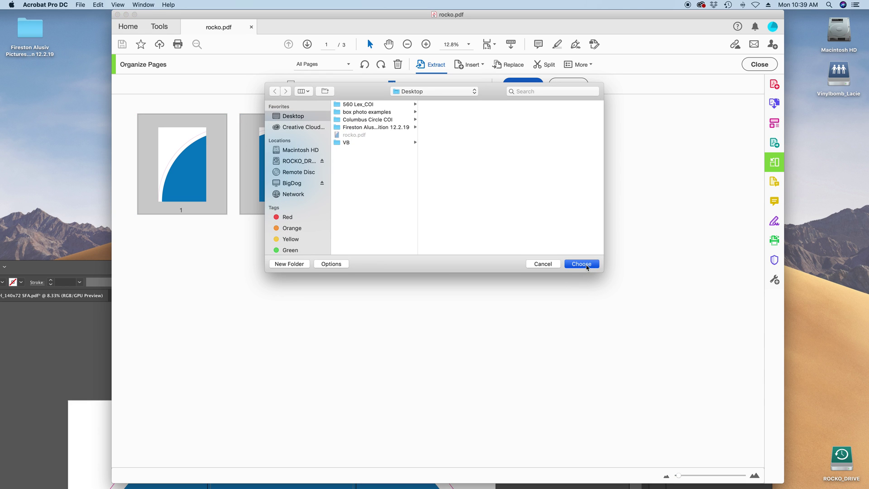
# - Clear away the PDF and project folder windows and return to the artwork document in Illustrator
pyautogui.press('super+m')
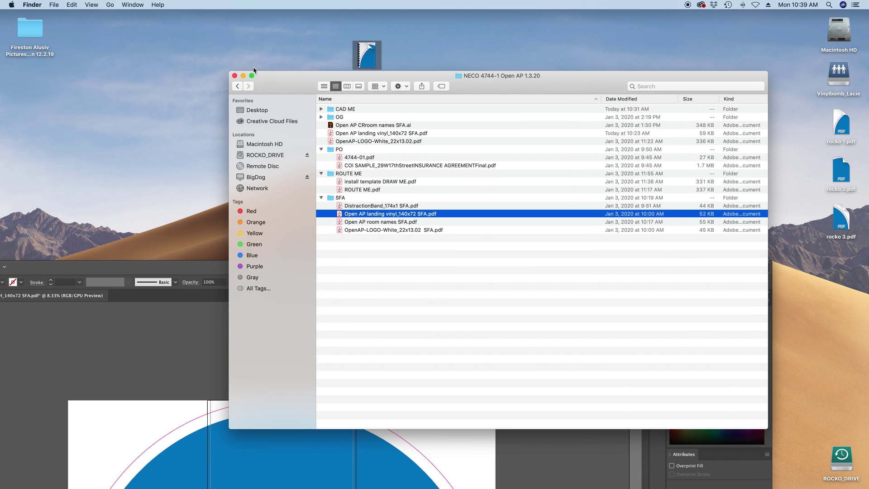
pyautogui.click(234, 75)
pyautogui.press('super+Tab')
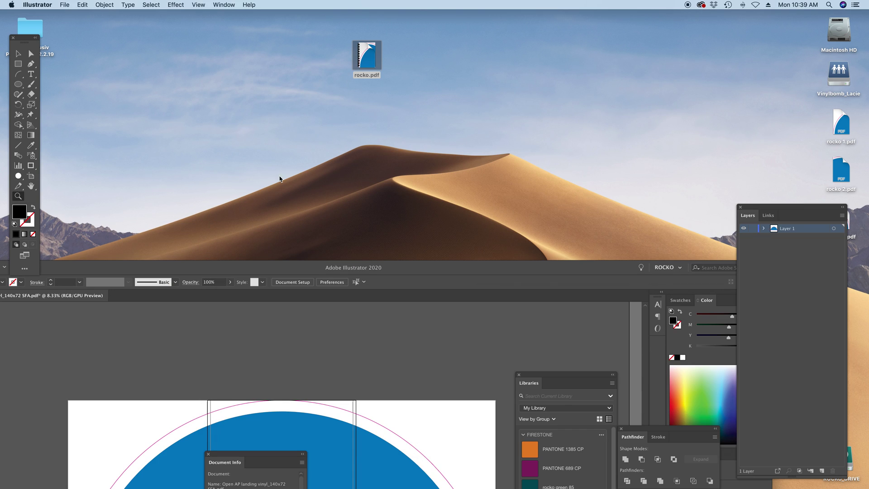
pyautogui.moveTo(174, 261); pyautogui.dragTo(343, 97)
# - Save the document as an Adobe Illustrator (ai) file named rocko_OG_Open AP landing vinyl_140x72 SFA, using the default Illustrator 2020 options
pyautogui.click(64, 4)
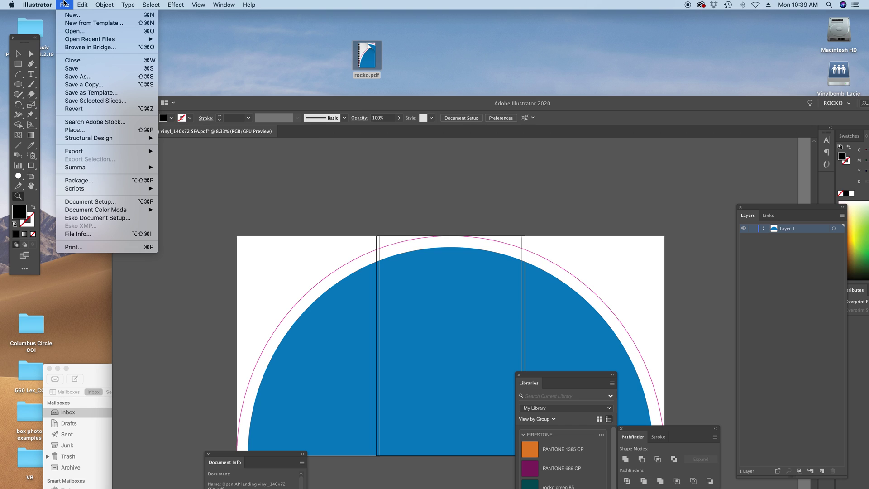
pyautogui.click(81, 77)
pyautogui.write('rocko_OG_Open AP landing vinyl_140x72')
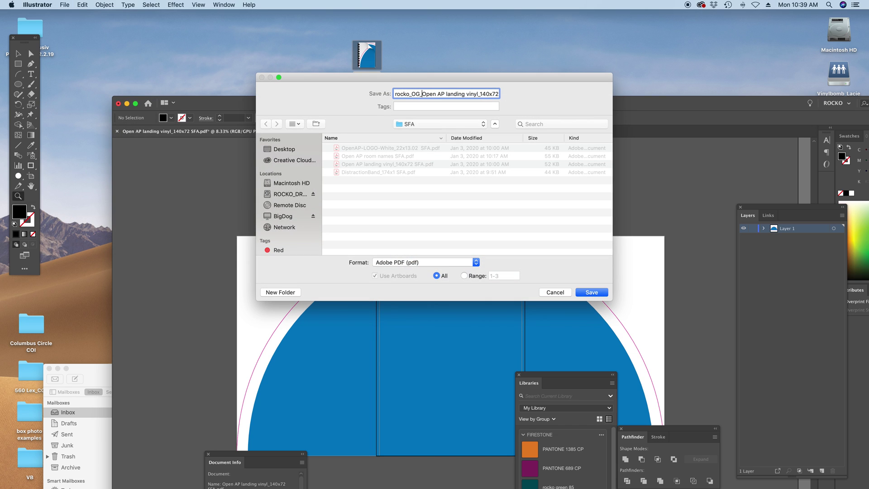
pyautogui.click(417, 267)
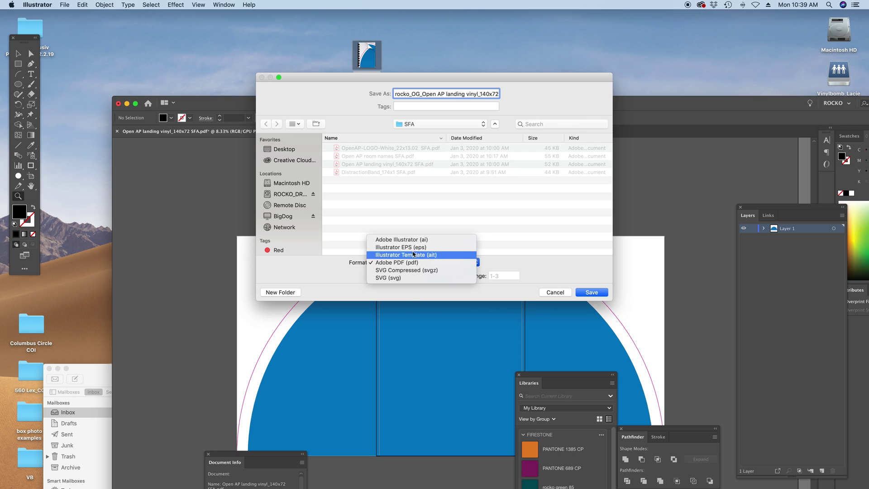
pyautogui.click(416, 243)
pyautogui.click(592, 292)
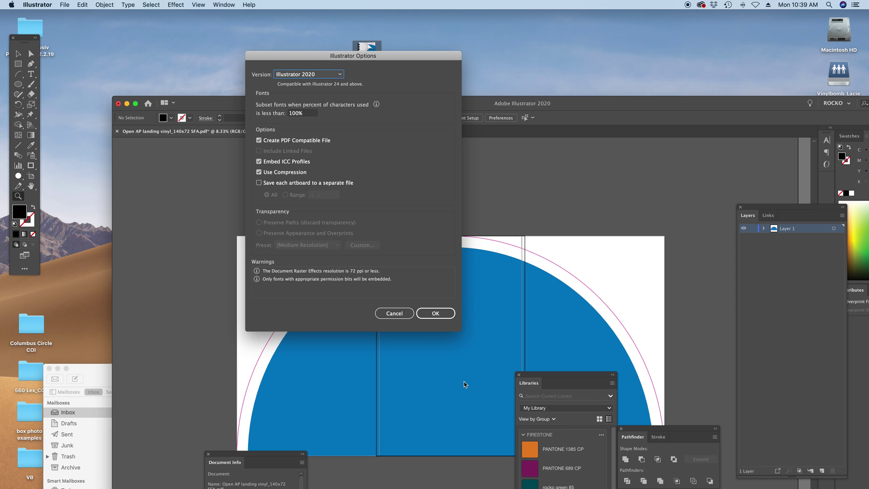
pyautogui.click(435, 313)
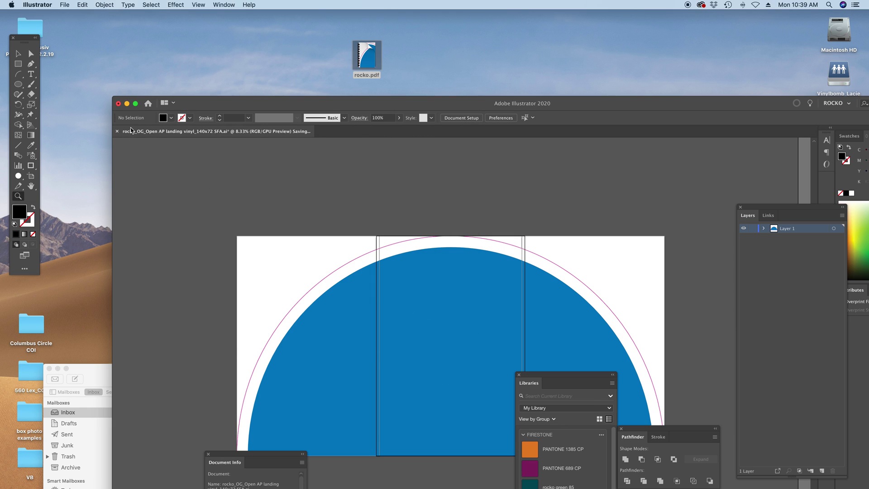
pyautogui.click(117, 131)
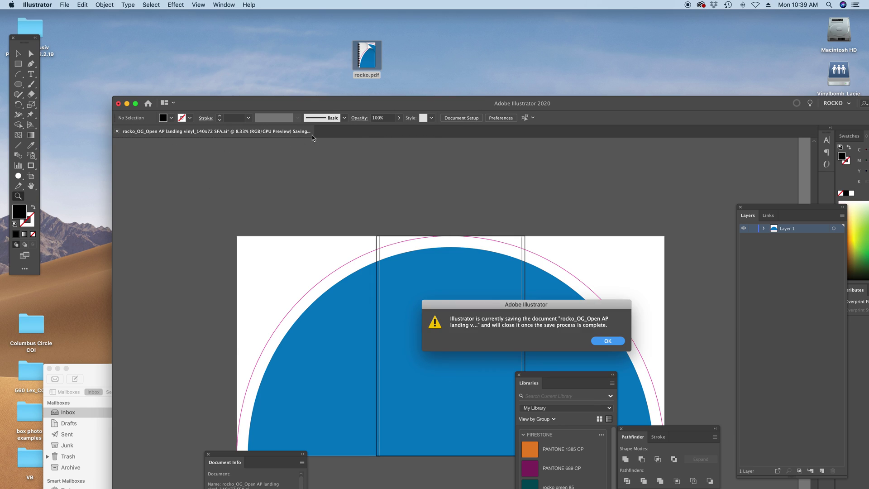
pyautogui.click(610, 343)
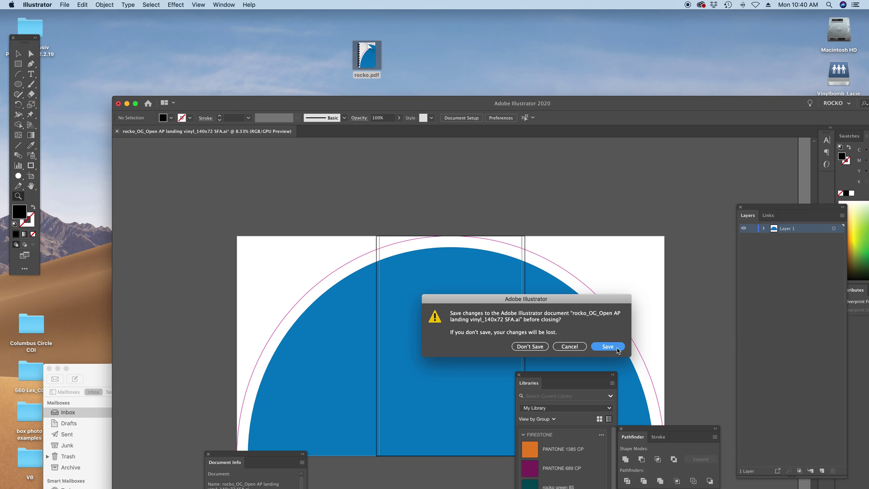
pyautogui.click(570, 346)
# - Reposition the document window so the swatches are in view, and select the blue half circle with Direct Selection
pyautogui.moveTo(460, 101); pyautogui.dragTo(417, 31)
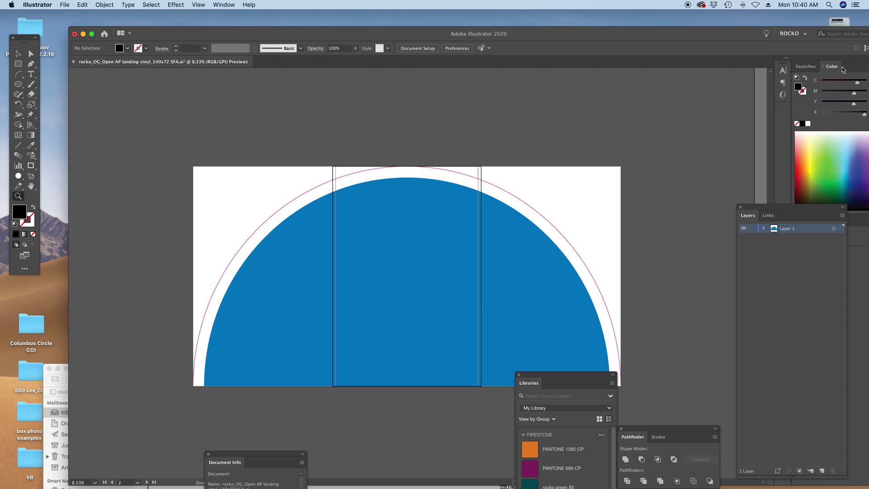
pyautogui.click(805, 66)
pyautogui.moveTo(742, 34); pyautogui.dragTo(688, 17)
pyautogui.press('a')
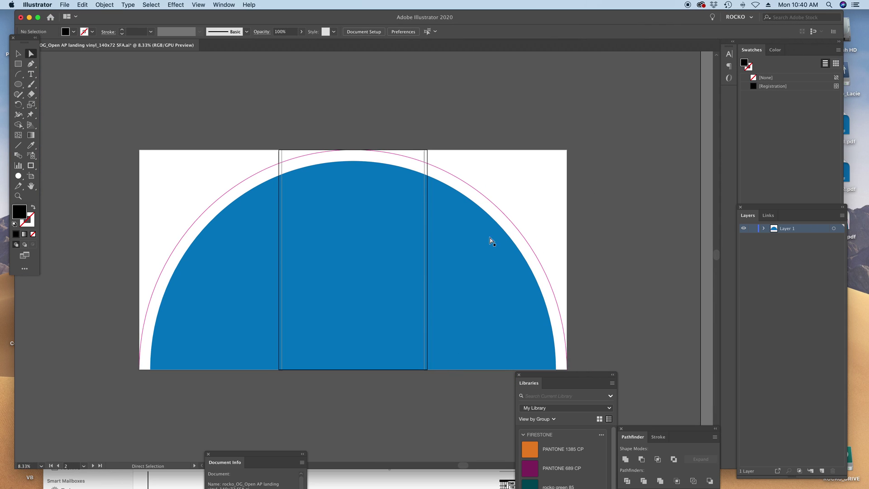
pyautogui.click(480, 245)
pyautogui.moveTo(378, 297); pyautogui.dragTo(432, 225)
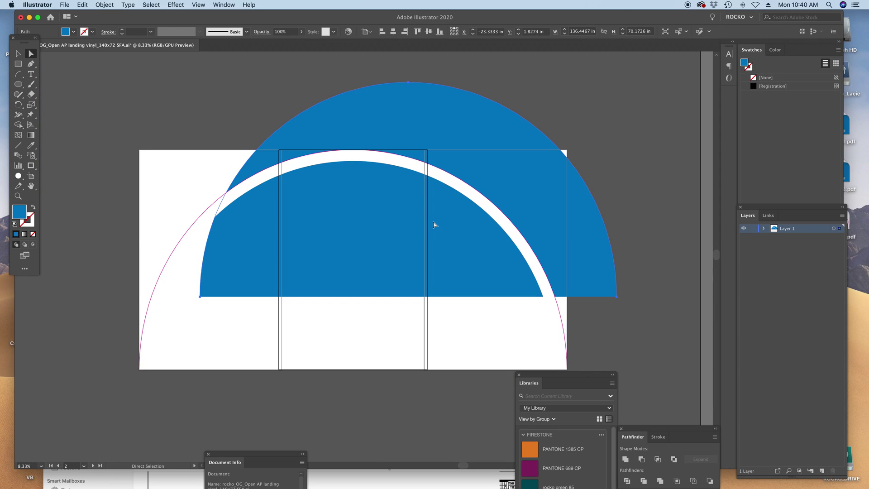
pyautogui.press('super+z')
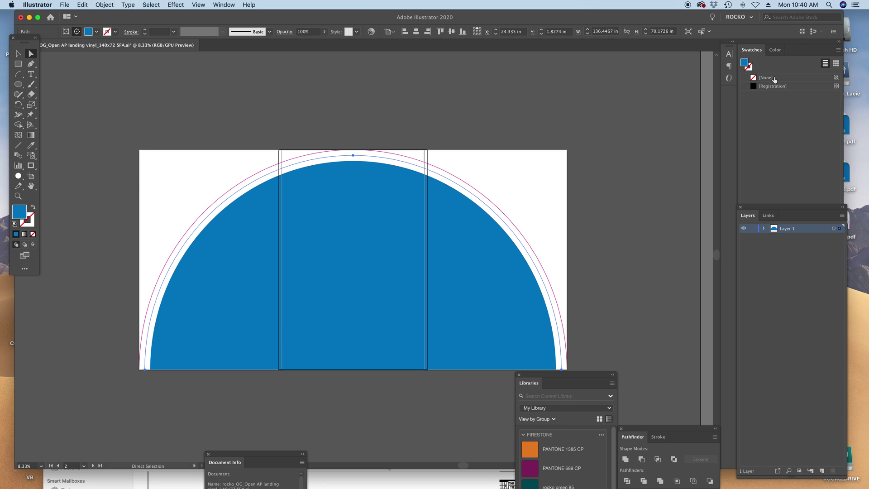
# - Move the layers list clear of the swatches and open the PANTONE+ Solid Coated color book
pyautogui.moveTo(794, 208); pyautogui.dragTo(785, 288)
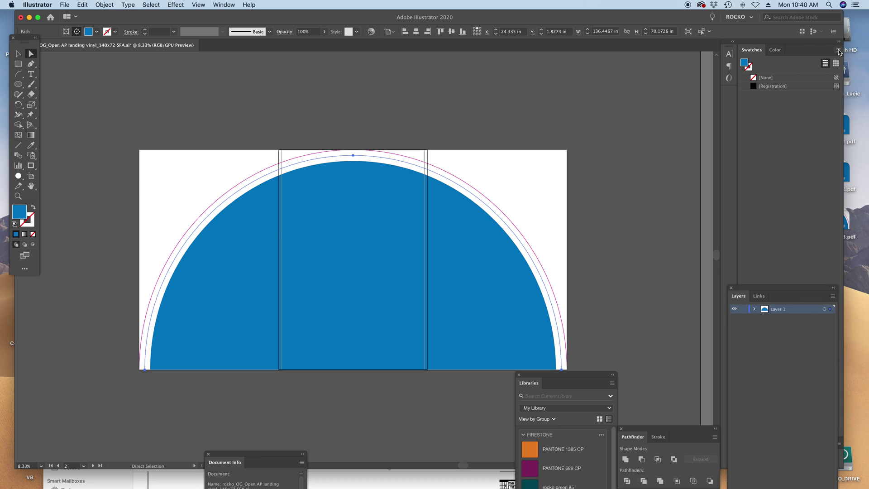
pyautogui.click(839, 50)
pyautogui.moveTo(756, 221)
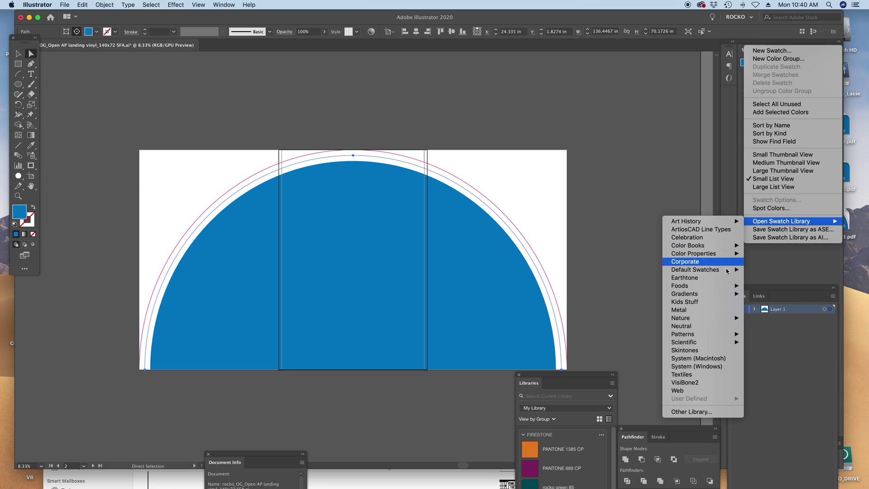
pyautogui.moveTo(721, 247)
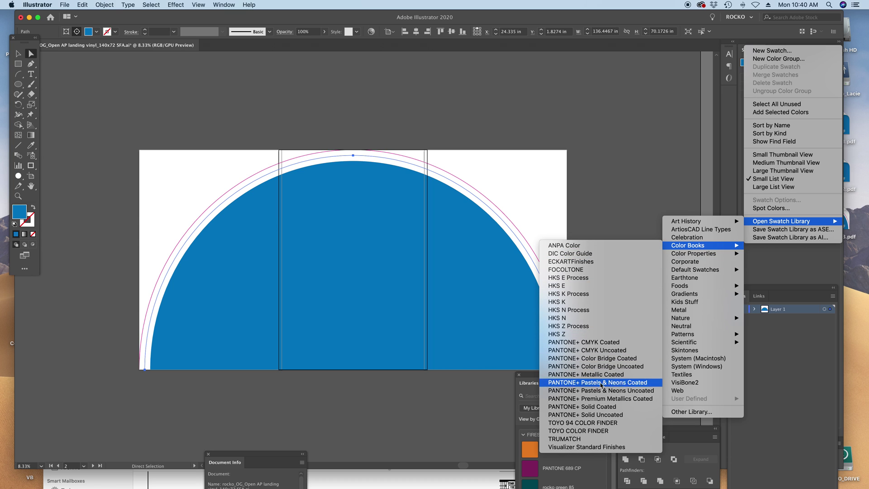
pyautogui.click(605, 406)
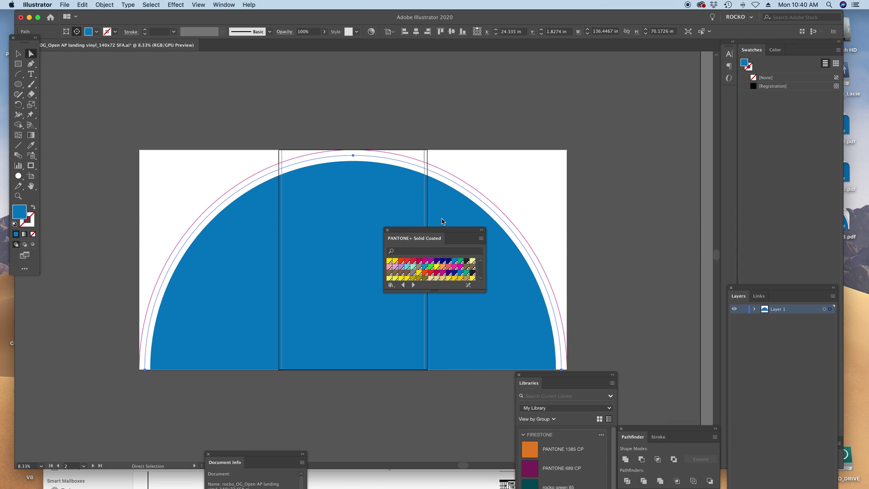
# - Find color 2915 in the PANTONE+ Solid Coated book and fill the half circle with PANTONE 2915 C
pyautogui.click(432, 252)
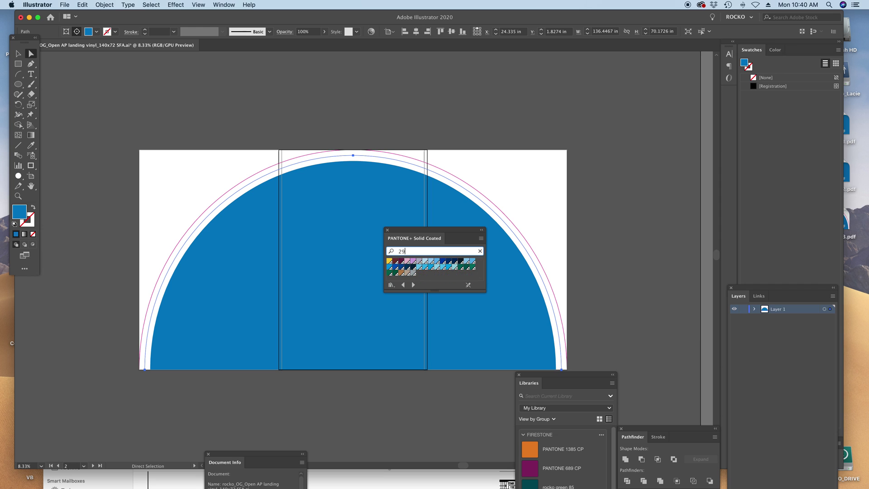
pyautogui.write('2195')
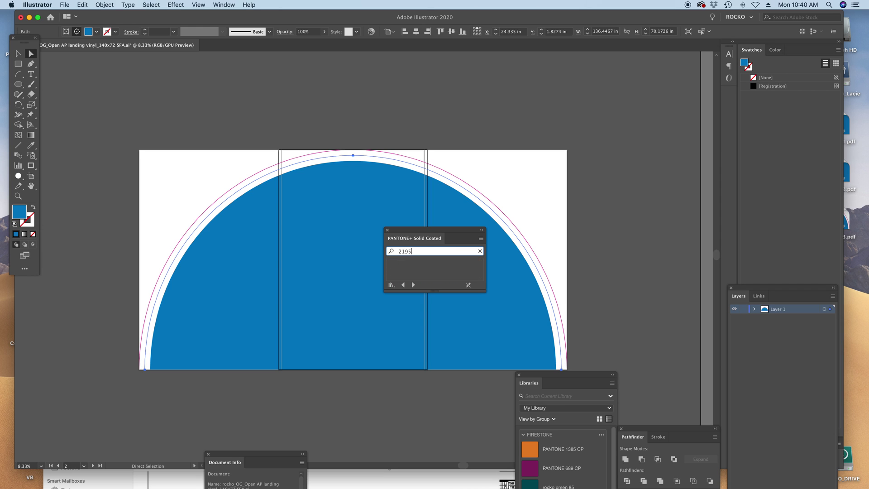
pyautogui.doubleClick(427, 252)
pyautogui.press('BackSpace')
pyautogui.write('2915')
pyautogui.click(390, 261)
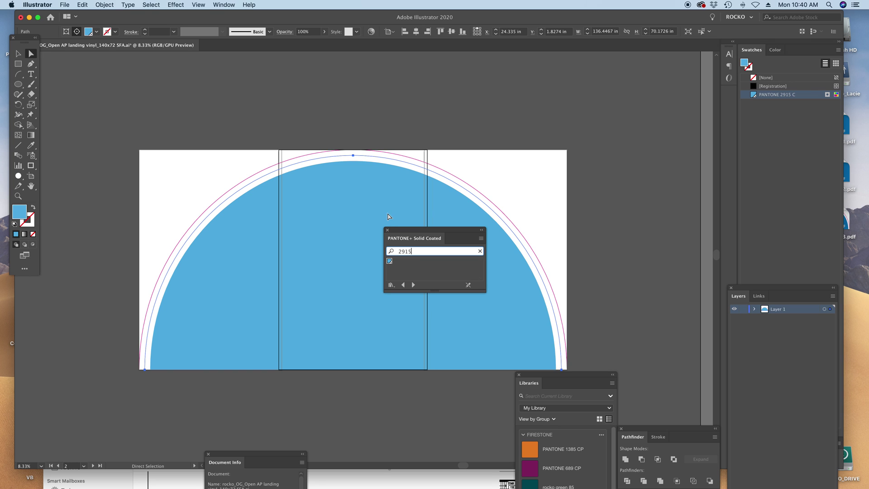
pyautogui.click(354, 119)
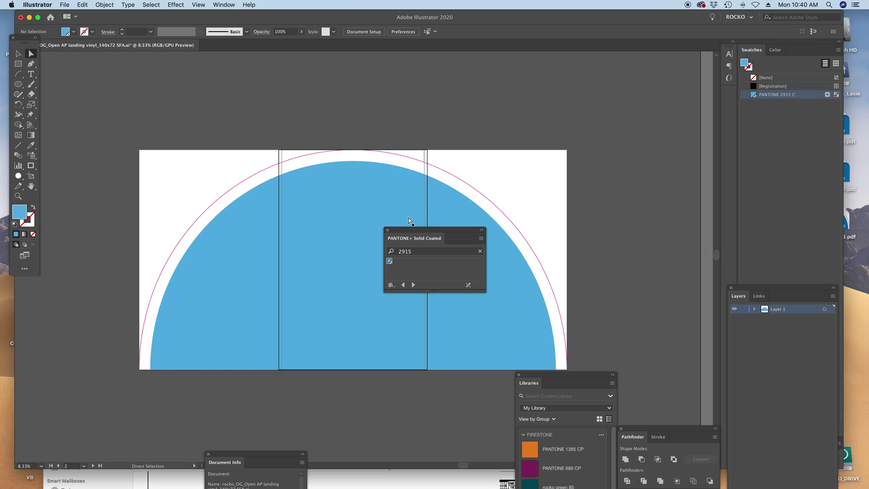
# - Move the PANTONE+ Solid Coated book clear of the artwork and review the color books offered as swatch libraries
pyautogui.moveTo(413, 233); pyautogui.dragTo(619, 150)
pyautogui.moveTo(406, 102); pyautogui.dragTo(387, 114)
pyautogui.click(318, 227)
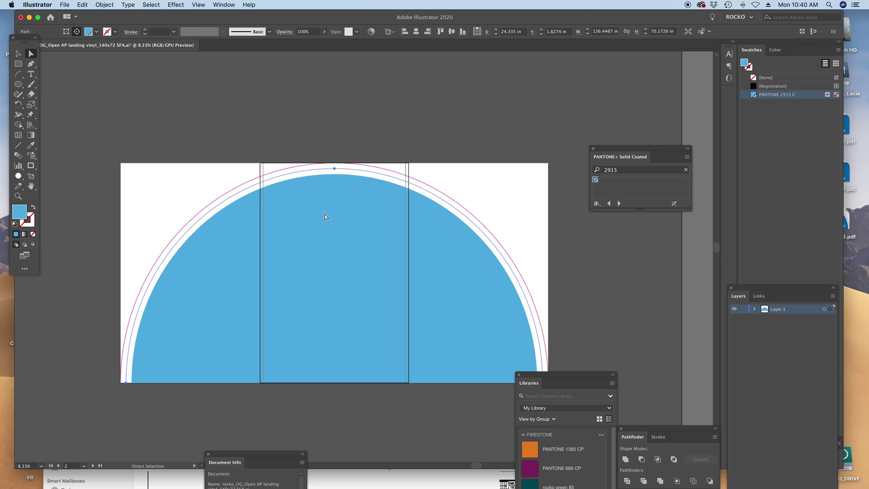
pyautogui.click(326, 151)
pyautogui.click(321, 206)
pyautogui.click(838, 50)
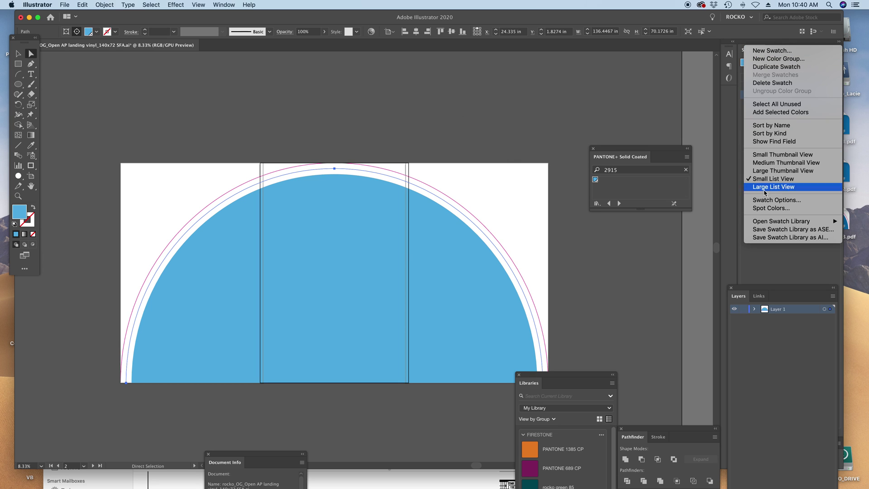
pyautogui.moveTo(769, 221)
pyautogui.moveTo(706, 248)
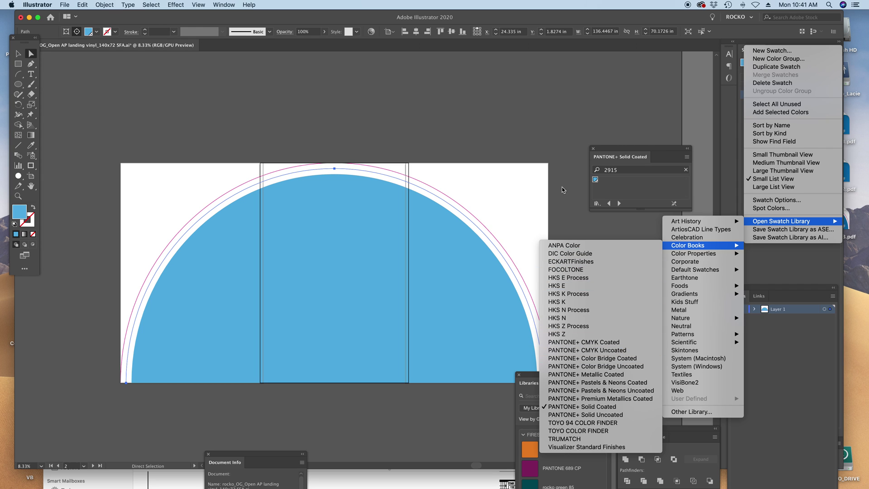
pyautogui.click(547, 163)
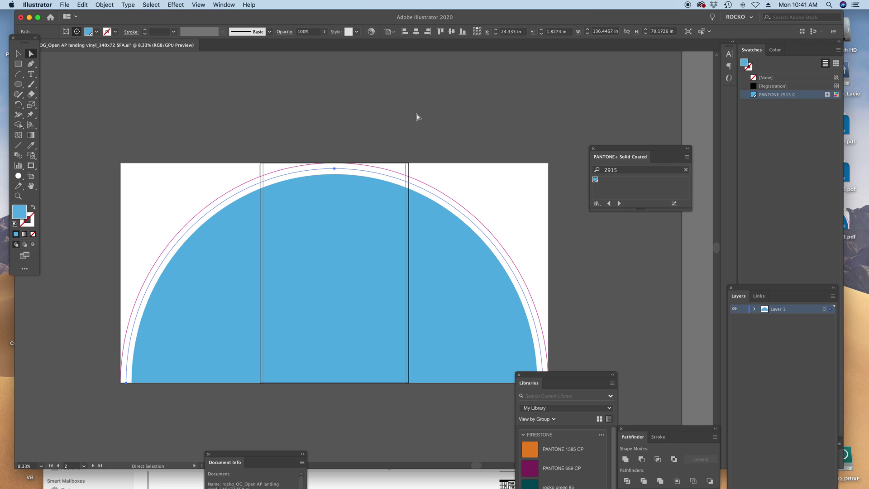
# - Close the artwork document without saving the changes
pyautogui.moveTo(380, 18); pyautogui.dragTo(385, 228)
pyautogui.click(448, 129)
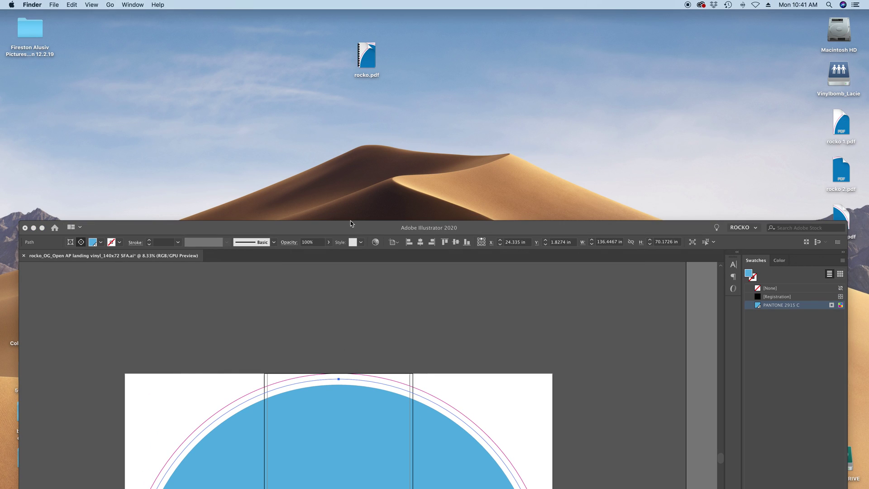
pyautogui.click(350, 223)
pyautogui.click(66, 212)
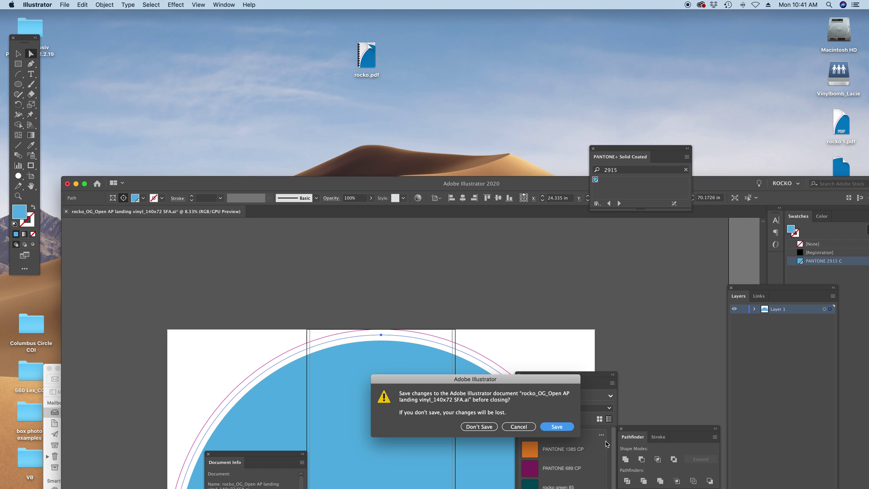
pyautogui.click(486, 432)
# - Move rocko 1.pdf, rocko 2.pdf and rocko 3.pdf to a clear area of the desktop and trash rocko.pdf
pyautogui.press('F11')
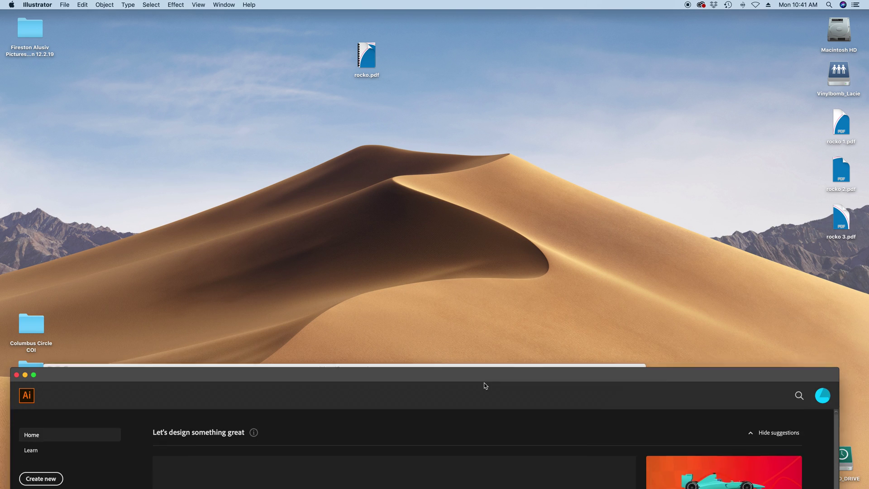
pyautogui.moveTo(800, 106); pyautogui.dragTo(503, 176)
pyautogui.moveTo(371, 55); pyautogui.dragTo(860, 472)
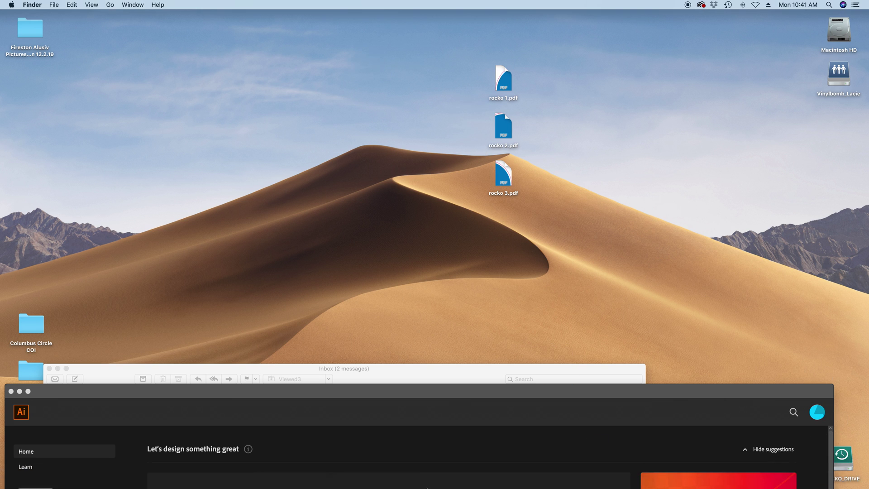
# - Return to Illustrator and create a new document 60 in wide and 96 in high
pyautogui.click(287, 460)
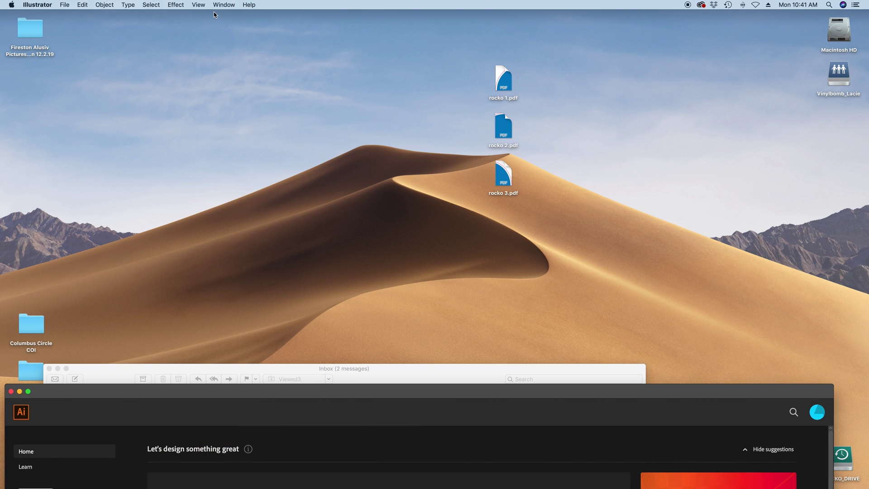
pyautogui.moveTo(339, 393); pyautogui.dragTo(339, 169)
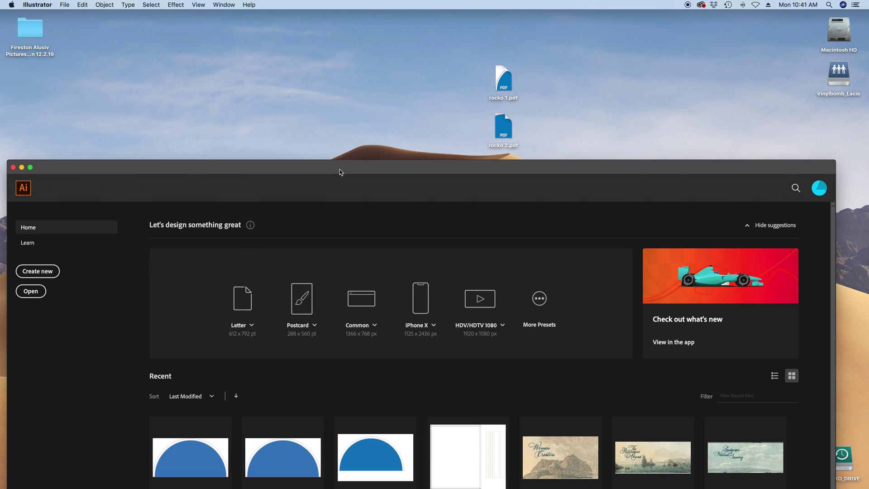
pyautogui.press('super+n')
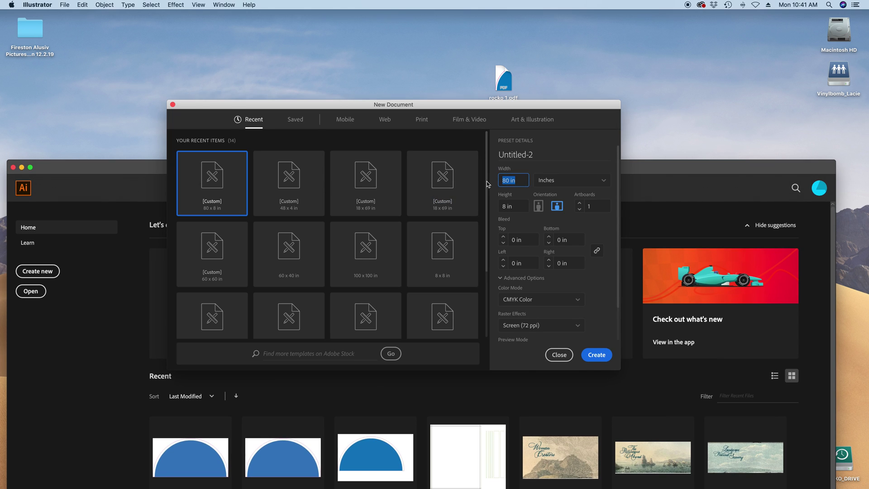
pyautogui.write('60')
pyautogui.press('Tab')
pyautogui.press('Return')
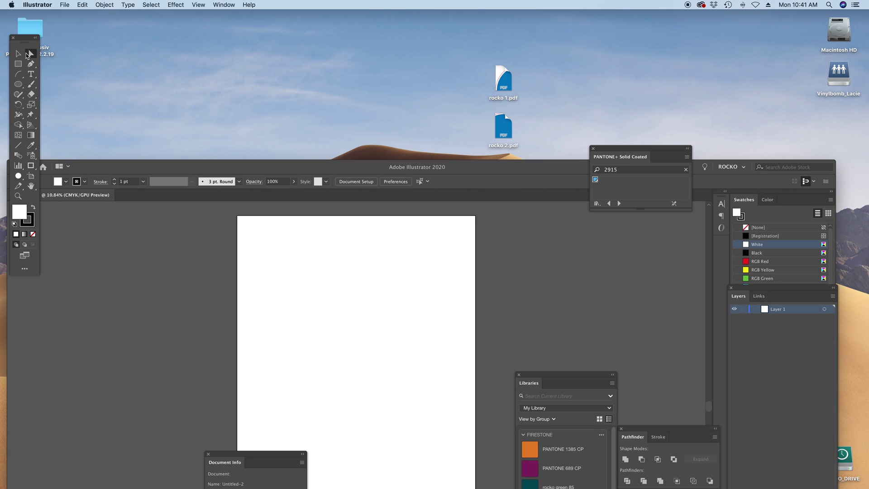
# - Place the extracted rocko panel PDFs from the desktop into the new document as linked files
pyautogui.click(19, 53)
pyautogui.moveTo(317, 166); pyautogui.dragTo(465, 250)
pyautogui.moveTo(463, 61); pyautogui.dragTo(310, 413)
pyautogui.moveTo(437, 247); pyautogui.dragTo(291, 2)
# - Center the placed panel files horizontally and vertically on the artboard
pyautogui.press('z')
pyautogui.keyDown('alt'); pyautogui.click(433, 291); pyautogui.keyUp('alt')
pyautogui.keyDown('alt'); pyautogui.click(432, 291); pyautogui.keyUp('alt')
pyautogui.moveTo(354, 203); pyautogui.dragTo(356, 305)
pyautogui.press('v')
pyautogui.click(396, 31)
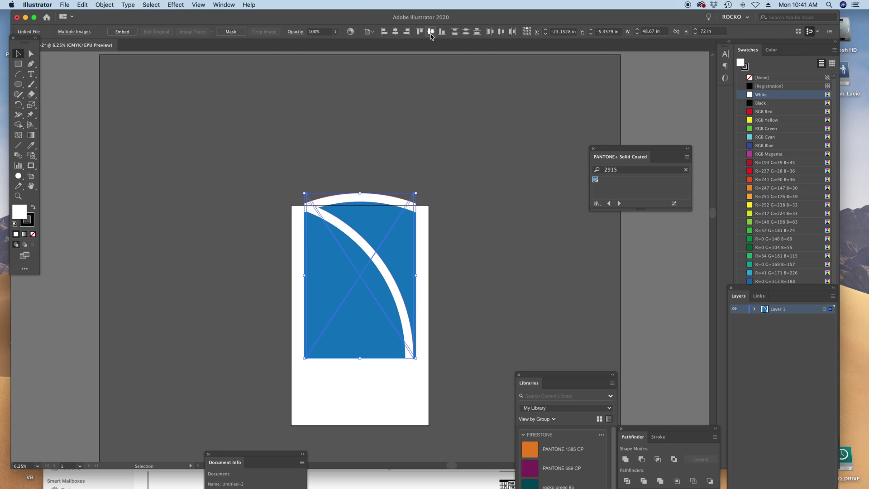
pyautogui.click(430, 31)
# - Add a 48.67 x 72 in artboard fitted to the placed panels and delete the original 60 x 96 in artboard
pyautogui.click(407, 188)
pyautogui.moveTo(407, 188); pyautogui.dragTo(407, 145)
pyautogui.press('super+a')
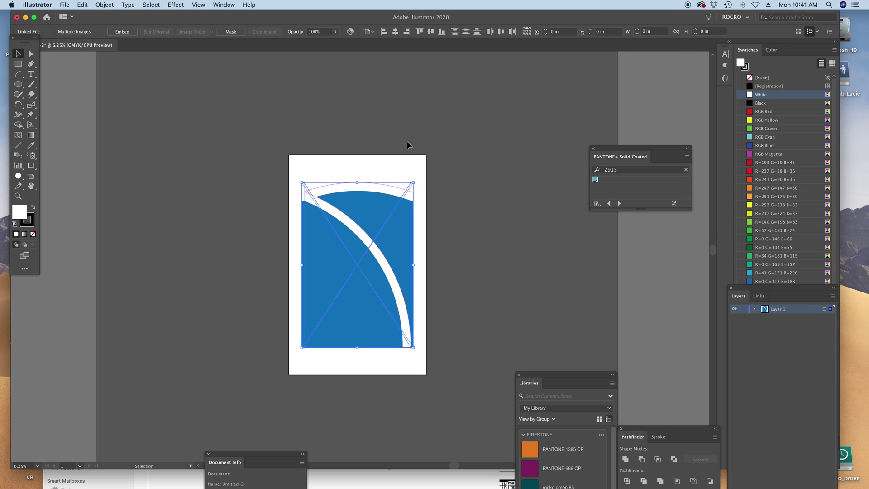
pyautogui.hotkey('shift', 'o')
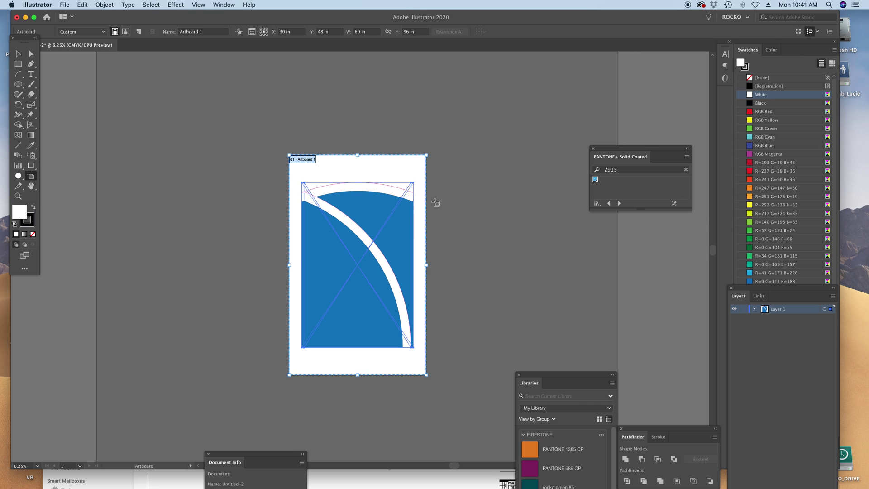
pyautogui.click(336, 256)
pyautogui.click(401, 165)
pyautogui.press('Delete')
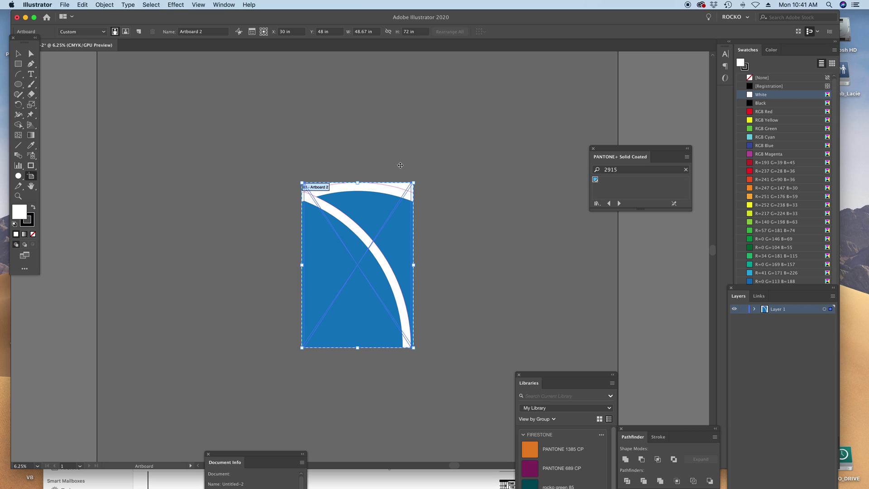
# - Widen the artboard by 5 in to 53.67 in, and increase its height by 5 in plus another 2 in
pyautogui.click(374, 32)
pyautogui.write('+5')
pyautogui.press('Return')
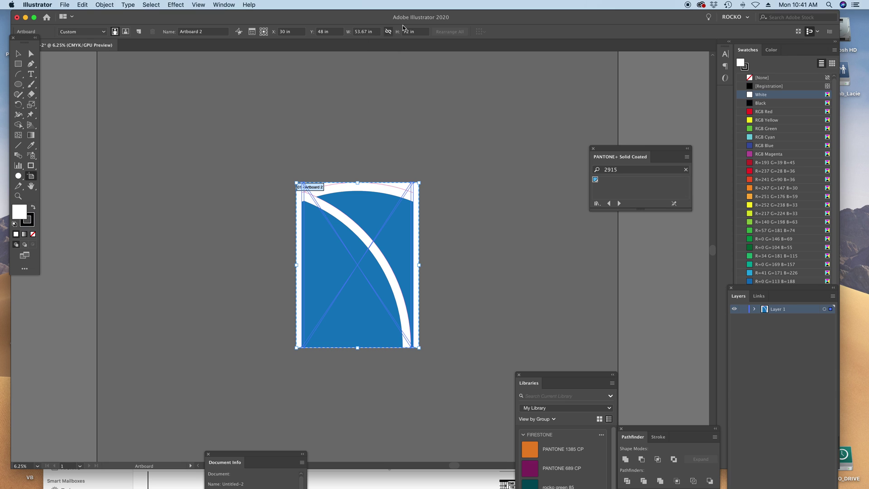
pyautogui.click(418, 31)
pyautogui.write('+')
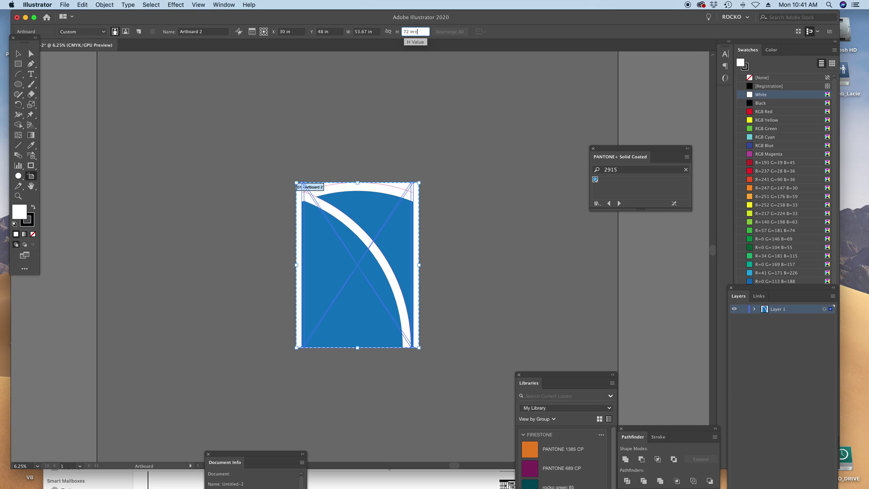
pyautogui.write('5')
pyautogui.press('Return')
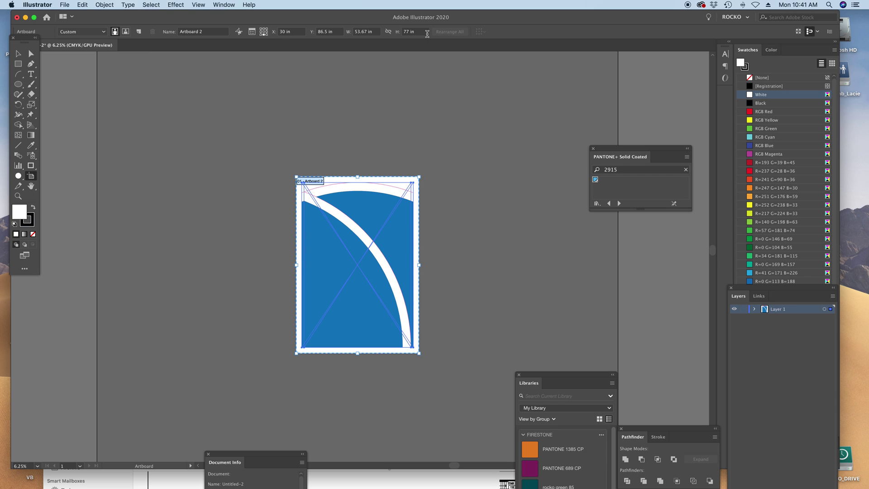
pyautogui.click(422, 33)
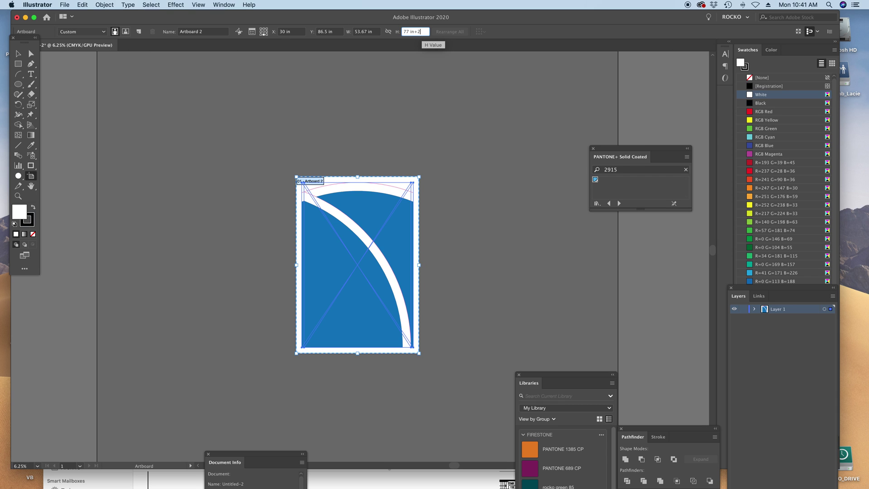
pyautogui.write('+2')
pyautogui.press('Return')
# - Add two new layers above Layer 1
pyautogui.click(18, 54)
pyautogui.click(235, 226)
pyautogui.moveTo(235, 226); pyautogui.dragTo(211, 188)
pyautogui.click(305, 200)
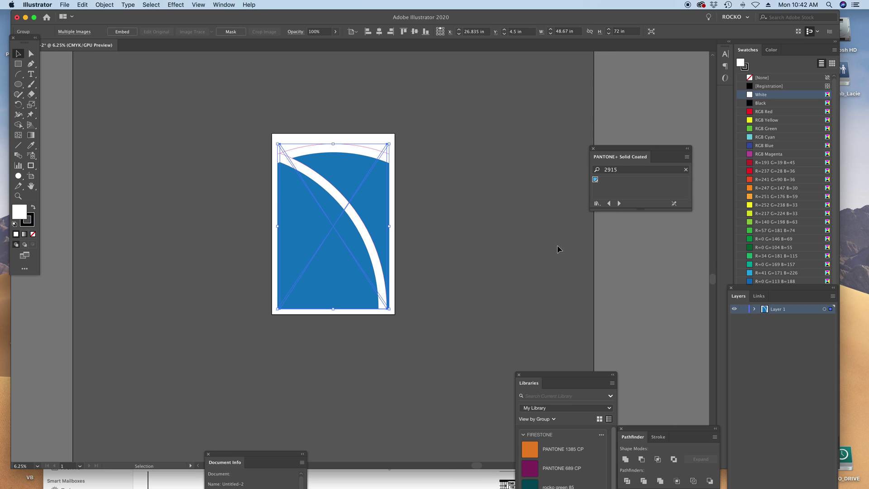
pyautogui.moveTo(755, 292); pyautogui.dragTo(567, 107)
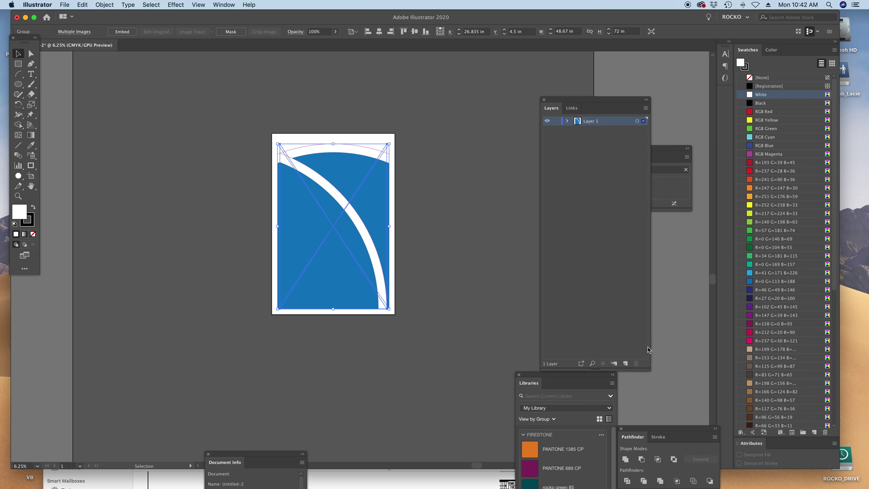
pyautogui.click(625, 364)
pyautogui.click(626, 364)
# - Ungroup the placed panels and move the linked file rocko 3.pdf to Layer 3
pyautogui.click(471, 161)
pyautogui.click(334, 214)
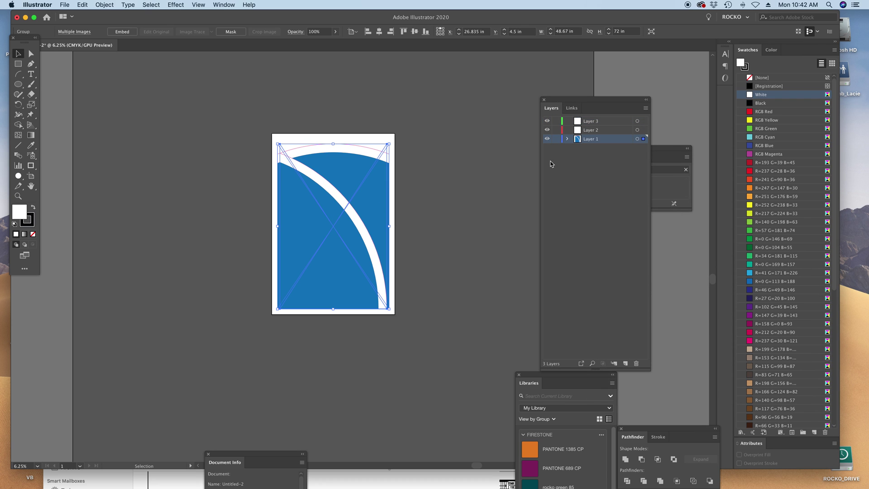
pyautogui.click(457, 204)
pyautogui.click(329, 215)
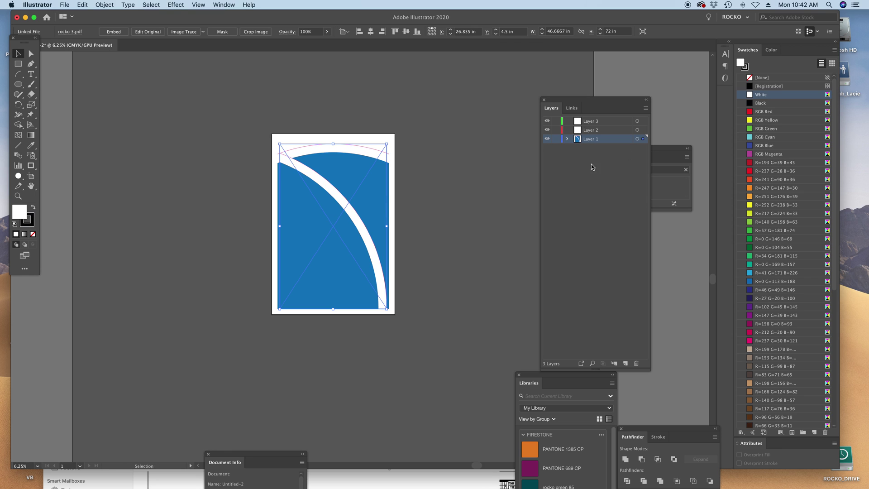
pyautogui.moveTo(643, 140)
pyautogui.mouseDown()
pyautogui.moveTo(642, 121)
pyautogui.moveTo(636, 126)
pyautogui.mouseUp()
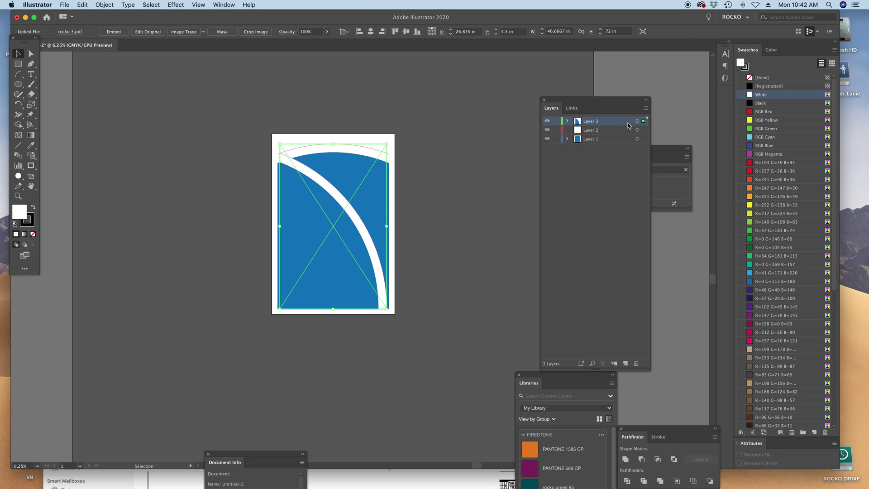
# - Hide Layer 3 and move the linked file rocko 2.pdf to Layer 2
pyautogui.click(547, 121)
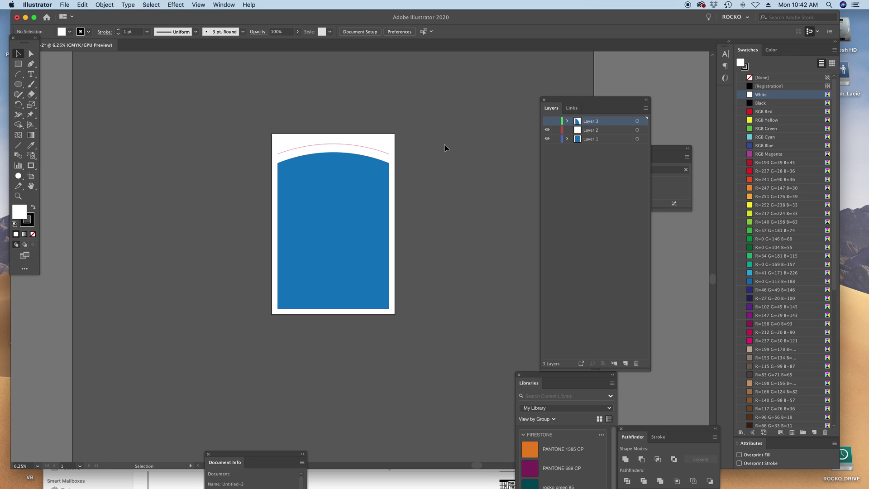
pyautogui.click(374, 190)
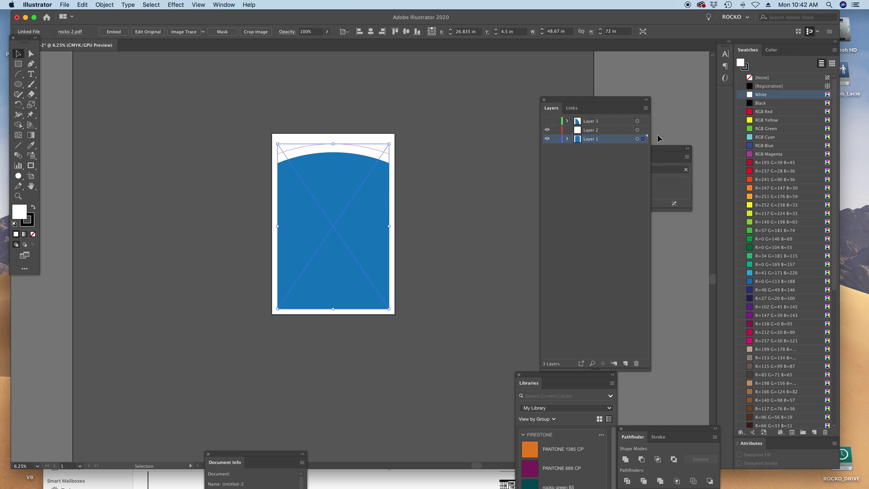
pyautogui.moveTo(645, 134); pyautogui.dragTo(643, 131)
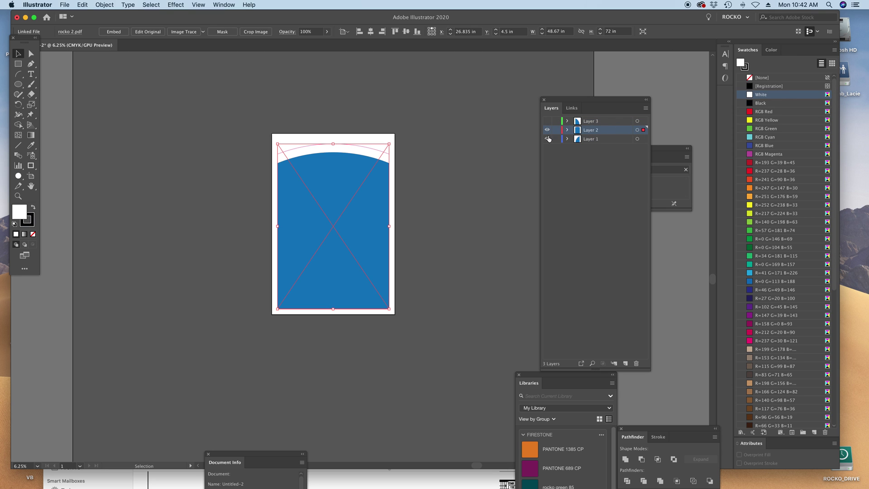
# - Hide Layers 1 and 2, show Layer 3 and select its rocko 3.pdf panel
pyautogui.click(547, 130)
pyautogui.click(548, 121)
pyautogui.click(285, 224)
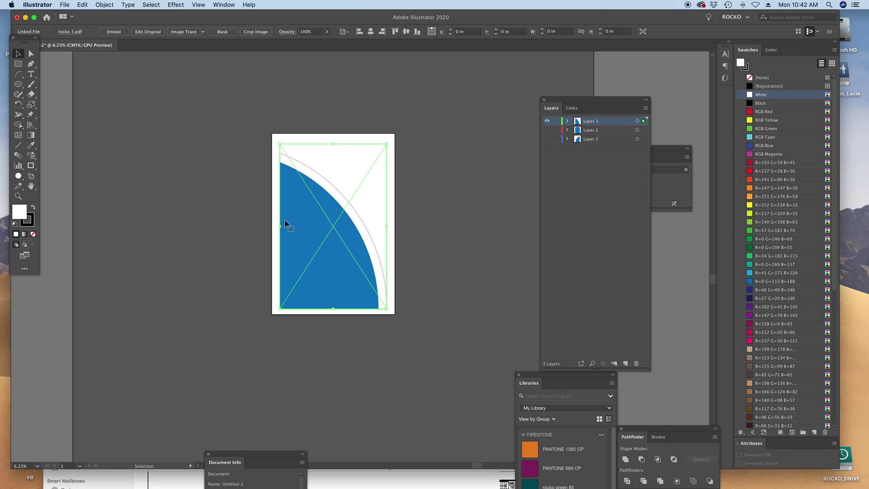
pyautogui.moveTo(357, 122); pyautogui.dragTo(326, 122)
pyautogui.keyDown('super'); pyautogui.click(304, 245); pyautogui.keyUp('super')
pyautogui.moveTo(332, 250); pyautogui.dragTo(276, 220)
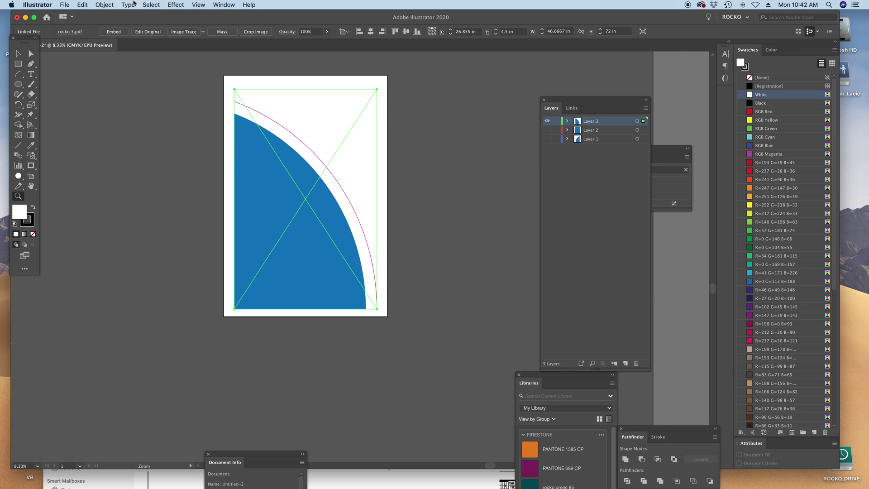
# - Flatten the rocko 3.pdf panel's transparency with alpha transparency preserved, strokes-to-outlines and complex-region clipping off, and check its paths in outline view
pyautogui.click(105, 4)
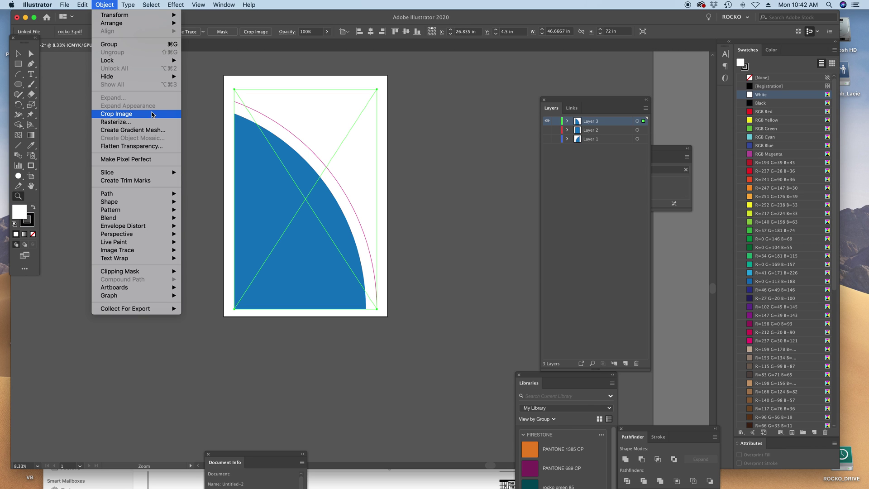
pyautogui.click(131, 146)
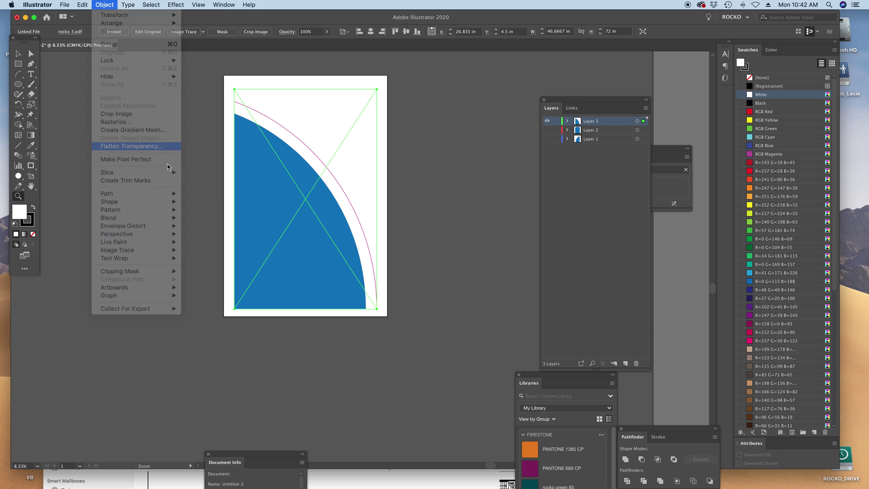
pyautogui.click(358, 230)
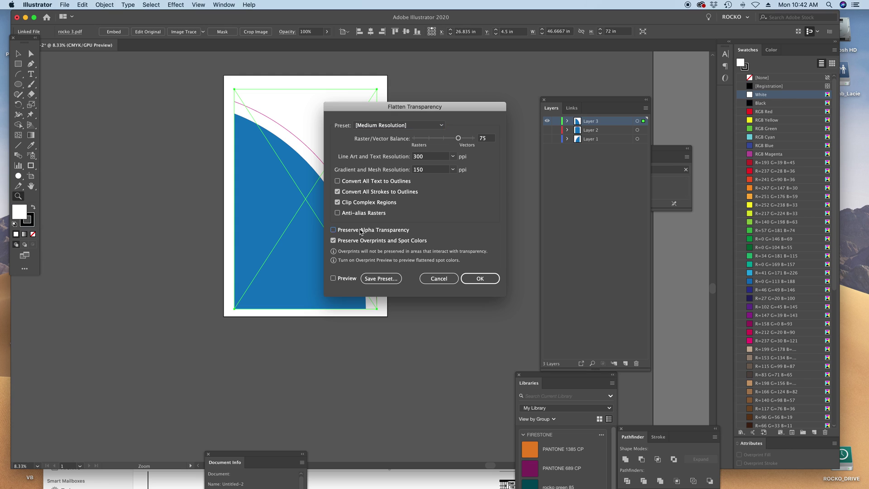
pyautogui.click(361, 195)
pyautogui.click(353, 203)
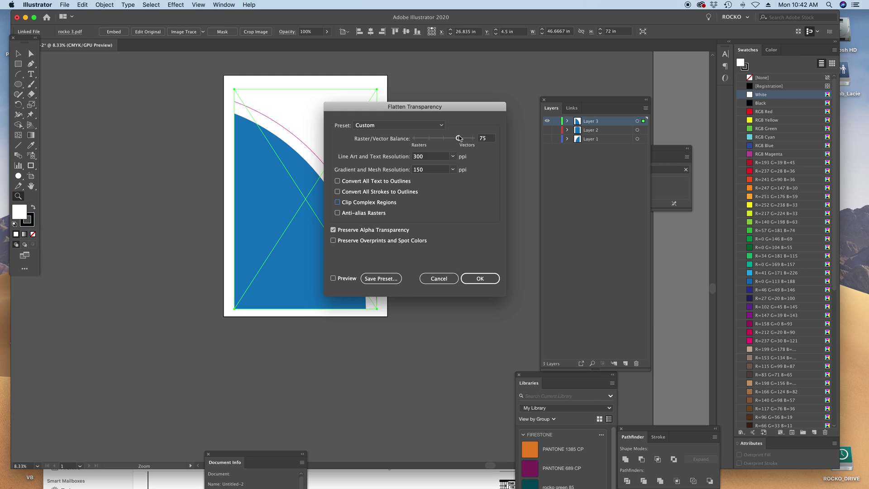
pyautogui.click(479, 278)
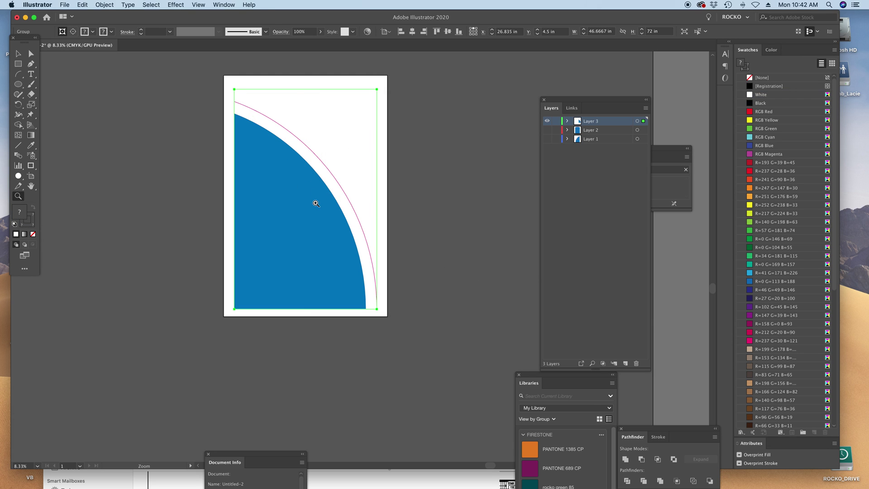
pyautogui.press('super+y')
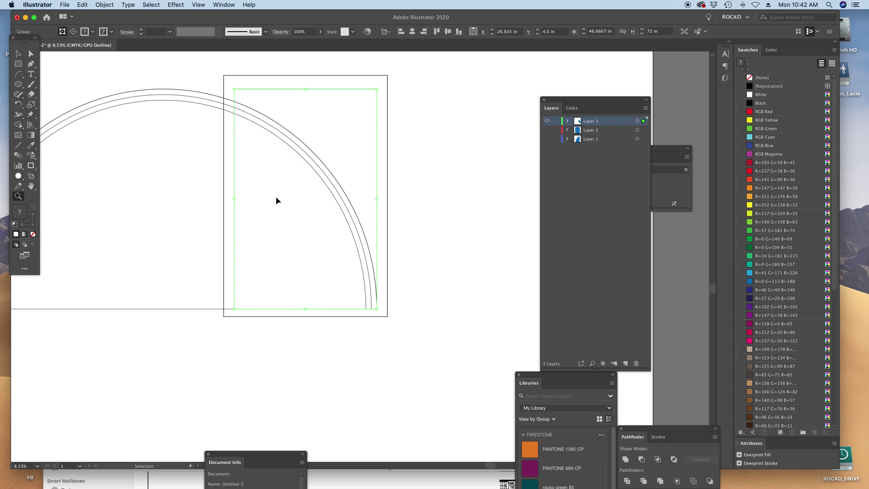
pyautogui.press('super+y')
pyautogui.press('super+y')
pyautogui.press('super+y')
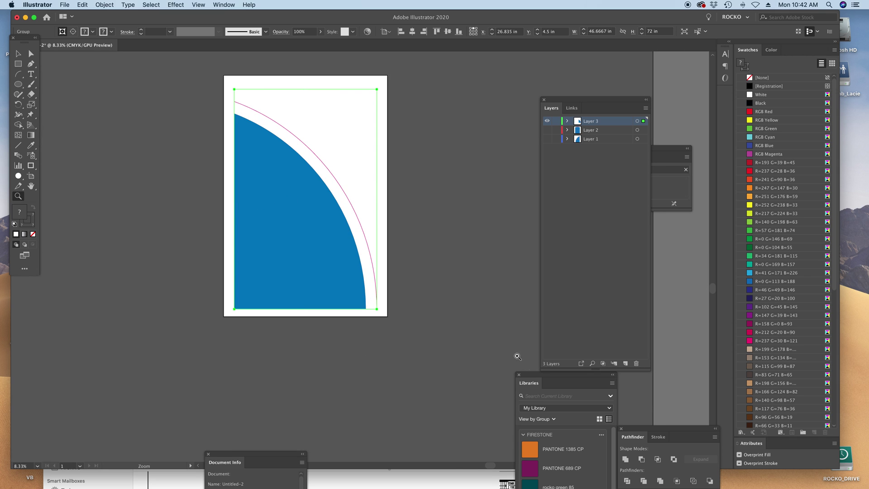
# - Try the Divide pathfinder on the flattened panel and inspect the divided paths in outline view
pyautogui.moveTo(640, 427)
pyautogui.mouseDown()
pyautogui.moveTo(421, 92)
pyautogui.moveTo(424, 106)
pyautogui.mouseUp()
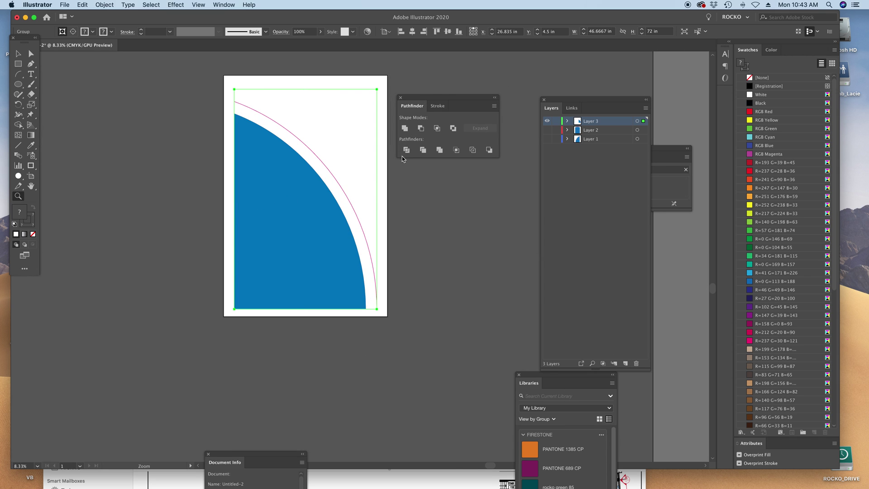
pyautogui.click(406, 150)
pyautogui.press('super+y')
pyautogui.press('super+y')
pyautogui.press('super+y')
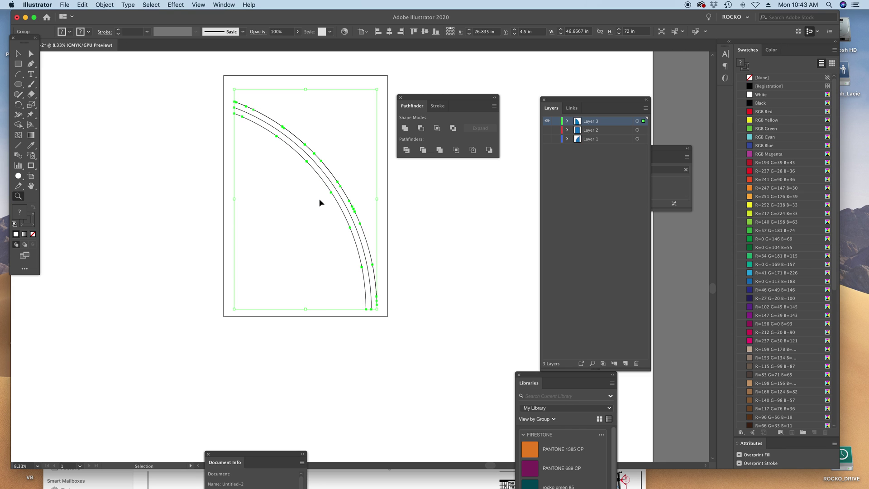
pyautogui.press('super+y')
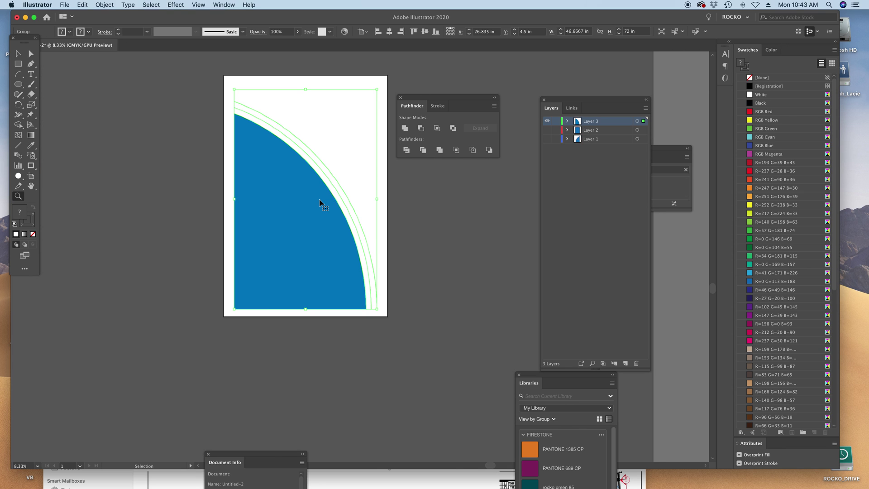
# - Ungroup the divided artwork, move one of its pieces and undo the move
pyautogui.click(18, 53)
pyautogui.click(132, 128)
pyautogui.press('super+a')
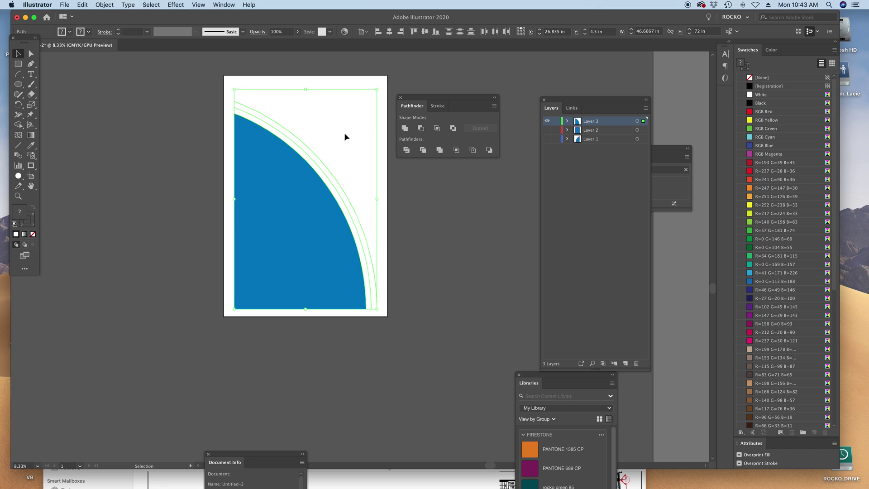
pyautogui.click(399, 251)
pyautogui.moveTo(321, 173); pyautogui.dragTo(298, 194)
pyautogui.press('super+z')
# - Select the outer curved strip and extend the selection to pieces with the same attributes
pyautogui.press('z')
pyautogui.moveTo(308, 164); pyautogui.dragTo(418, 94)
pyautogui.moveTo(355, 140); pyautogui.dragTo(375, 274)
pyautogui.press('a')
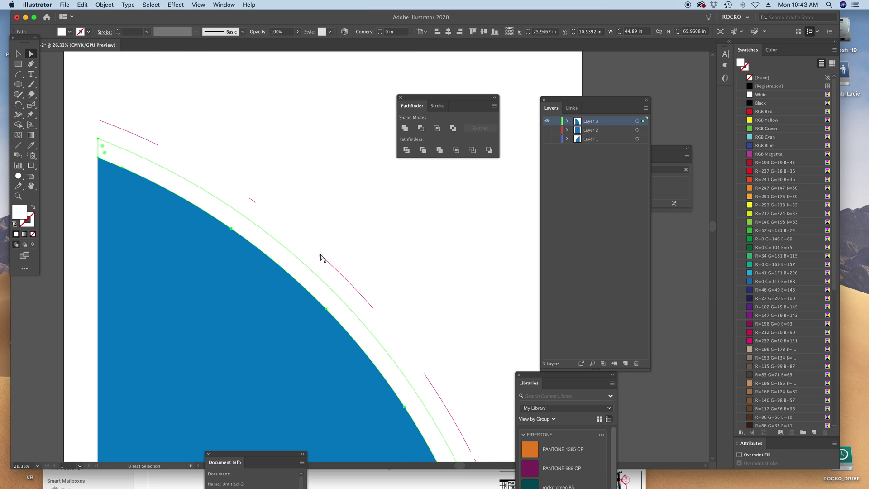
pyautogui.press('super+y')
pyautogui.press('super+y')
pyautogui.click(300, 254)
pyautogui.click(151, 5)
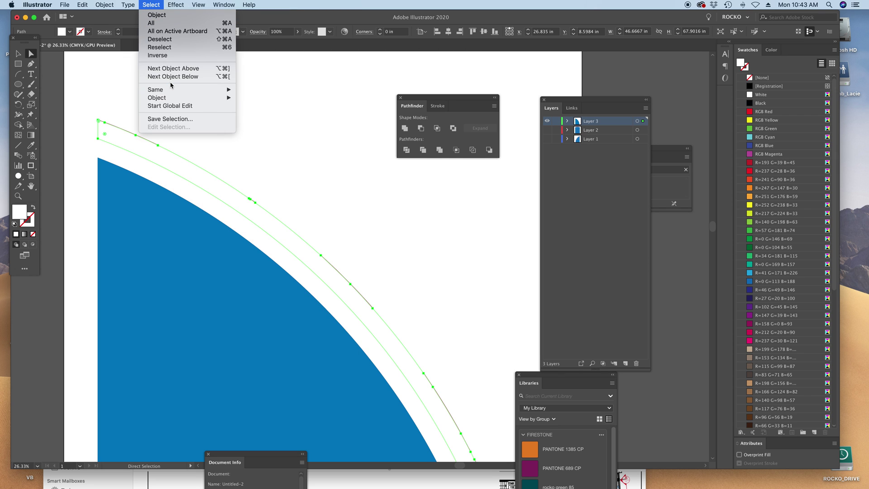
pyautogui.moveTo(169, 91)
pyautogui.click(254, 122)
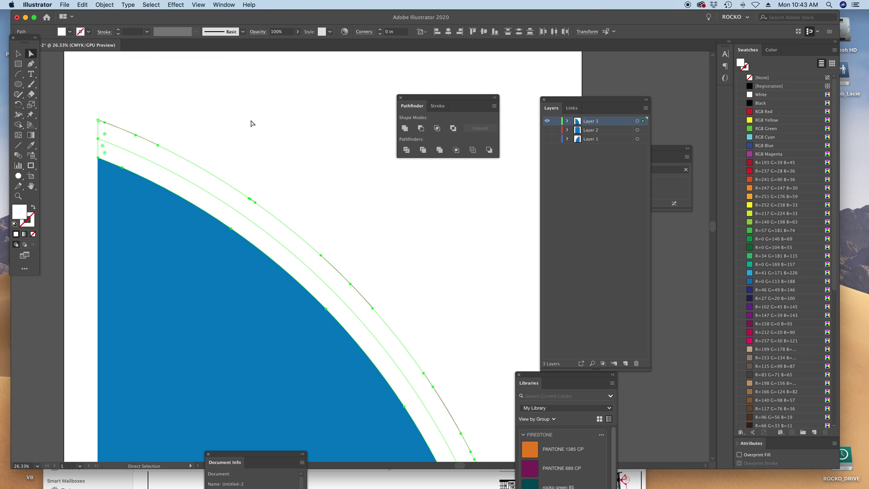
# - Undo the edits back to the flattened panel before the Divide operation
pyautogui.click(252, 121)
pyautogui.press('super+z')
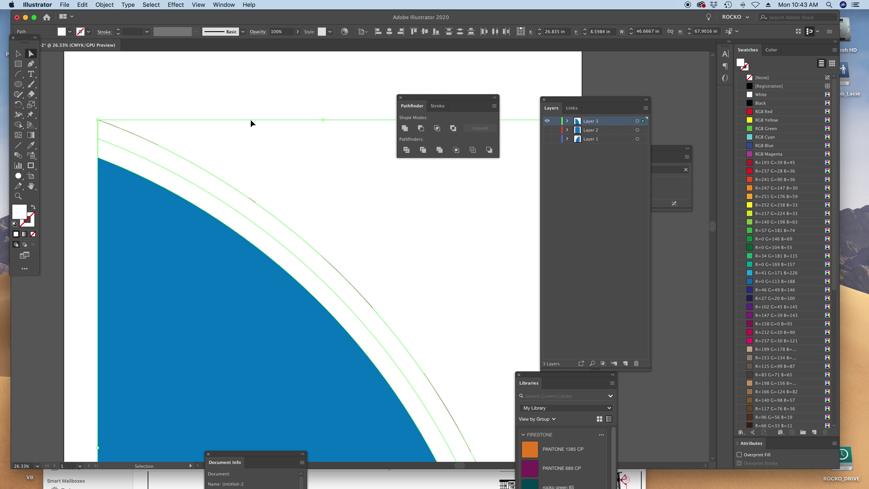
pyautogui.press('super+z')
pyautogui.press('super+z')
pyautogui.press('super+z')
pyautogui.press('super+z')
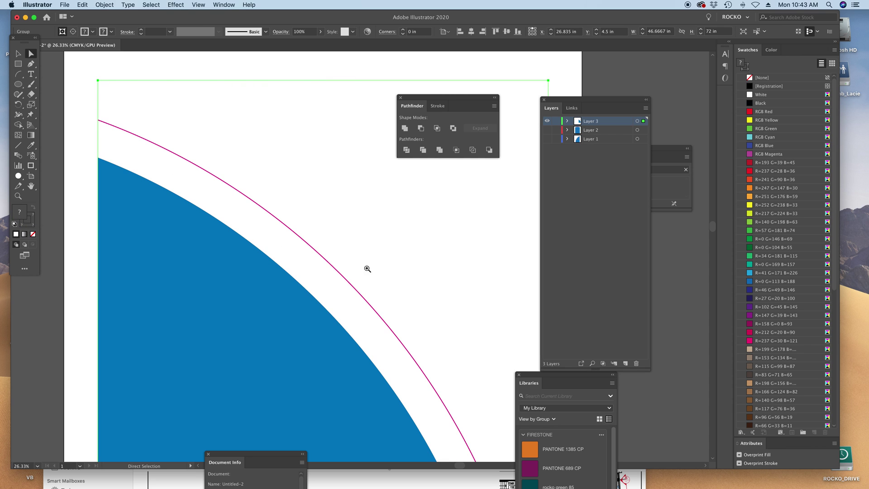
# - Check the flattened panel in outline view and release its outer clipping mask
pyautogui.keyDown('alt'); pyautogui.keyDown('super'); pyautogui.click(368, 270); pyautogui.keyUp('super'); pyautogui.keyUp('alt')
pyautogui.keyDown('alt'); pyautogui.keyDown('super'); pyautogui.click(368, 270); pyautogui.keyUp('super'); pyautogui.keyUp('alt')
pyautogui.keyDown('alt'); pyautogui.click(368, 270); pyautogui.keyUp('alt')
pyautogui.press('super+y')
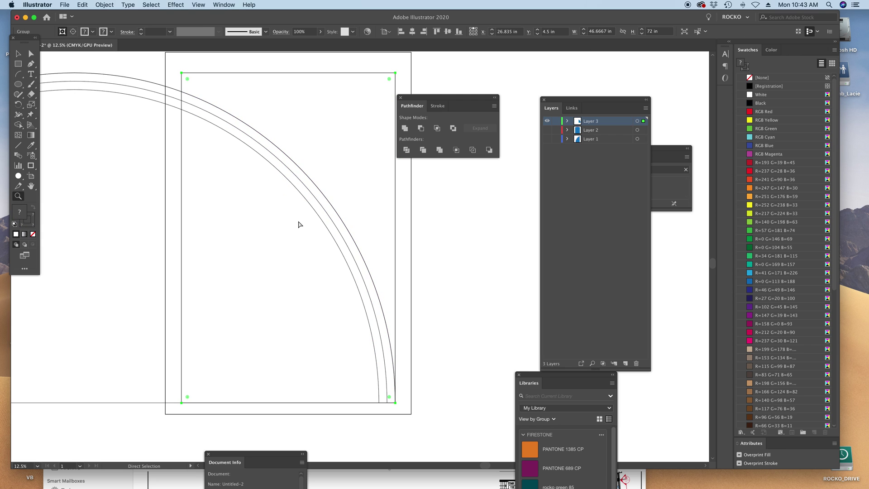
pyautogui.press('super+y')
pyautogui.click(18, 54)
pyautogui.click(105, 4)
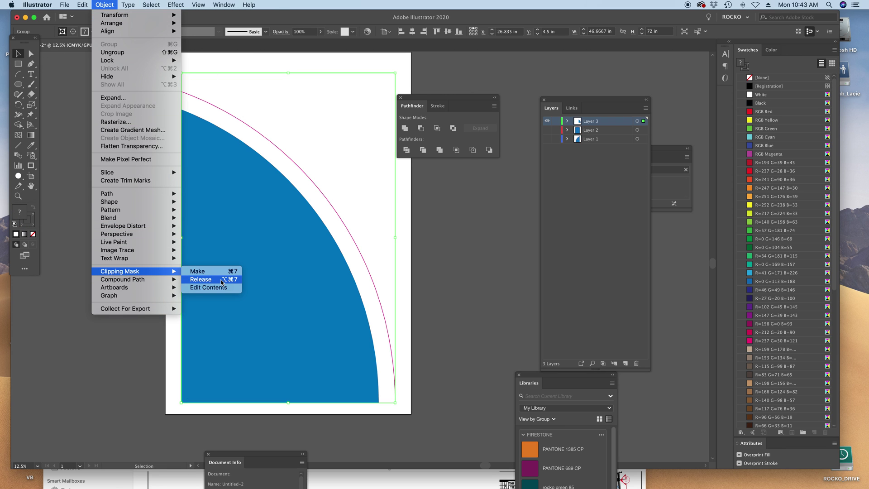
pyautogui.click(211, 279)
# - Release the remaining inner clipping mask of the panel artwork and deselect everything
pyautogui.click(82, 4)
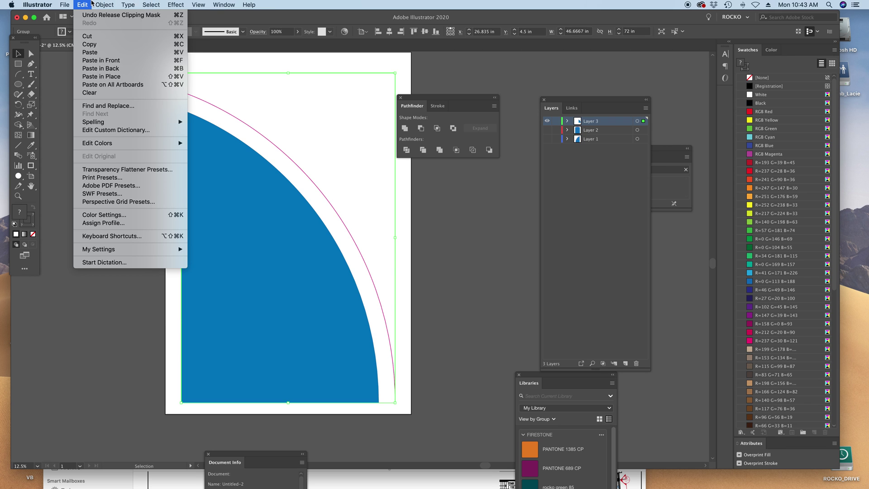
pyautogui.moveTo(104, 4)
pyautogui.moveTo(152, 272)
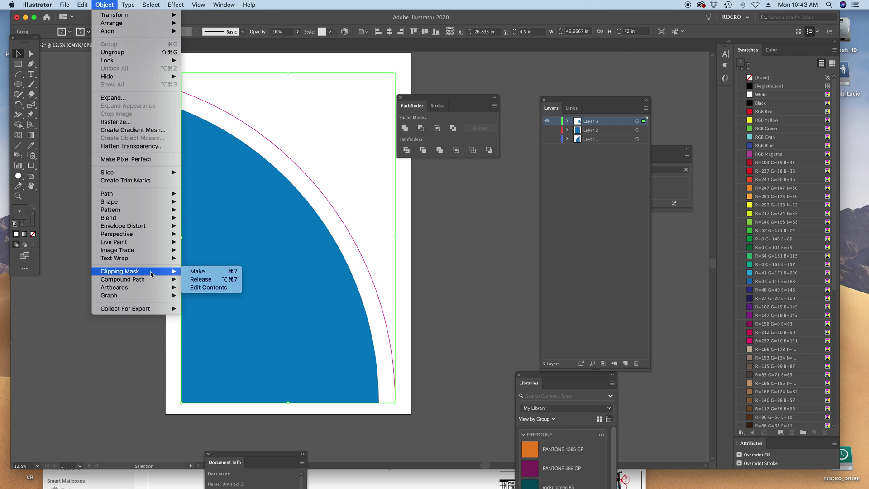
pyautogui.click(211, 280)
pyautogui.moveTo(444, 287); pyautogui.dragTo(439, 317)
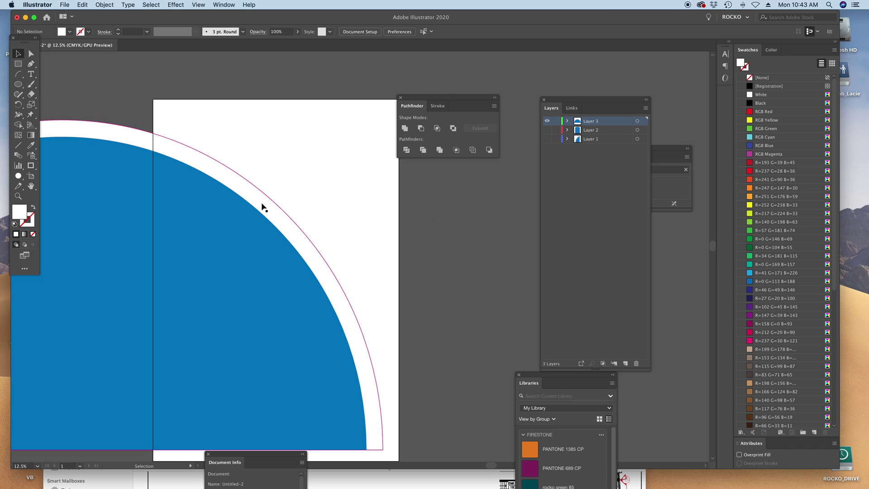
pyautogui.press('super+a')
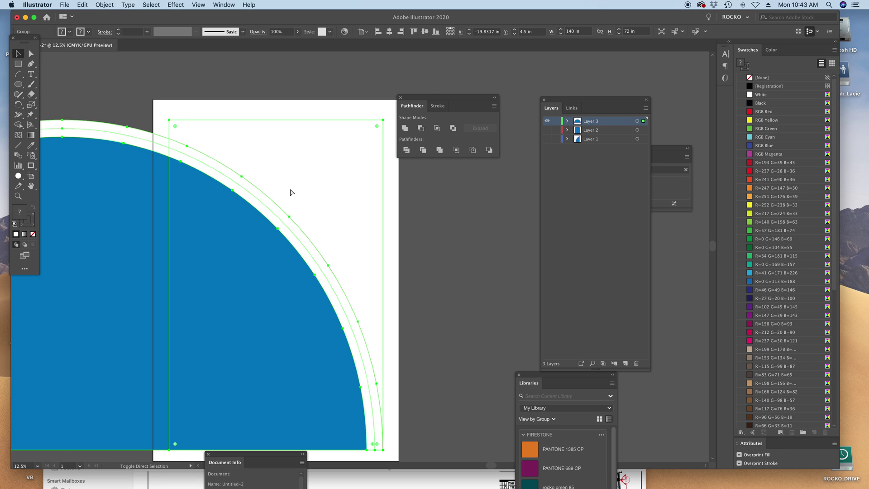
pyautogui.click(291, 192)
pyautogui.click(151, 141)
pyautogui.moveTo(151, 141); pyautogui.dragTo(82, 178)
pyautogui.press('super+z')
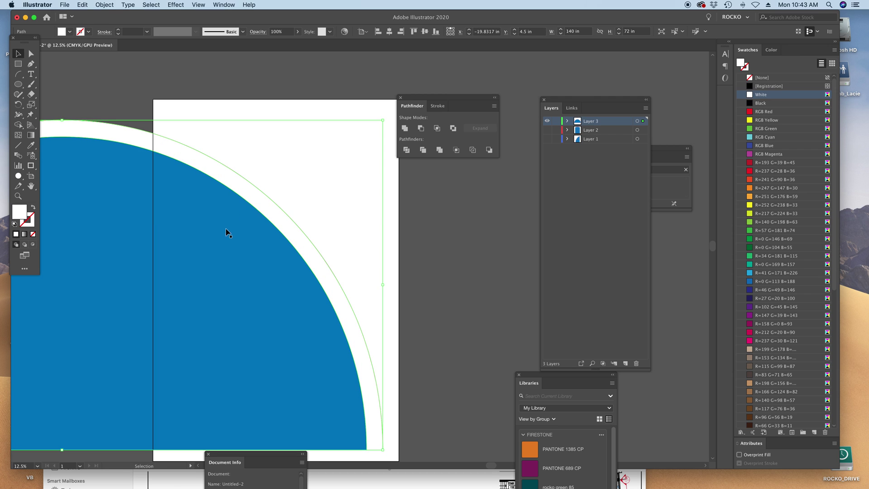
# - Divide the selected white backing shape together with the blue half circle
pyautogui.keyDown('shift'); pyautogui.click(221, 251); pyautogui.keyUp('shift')
pyautogui.scroll(-5, 221, 251)
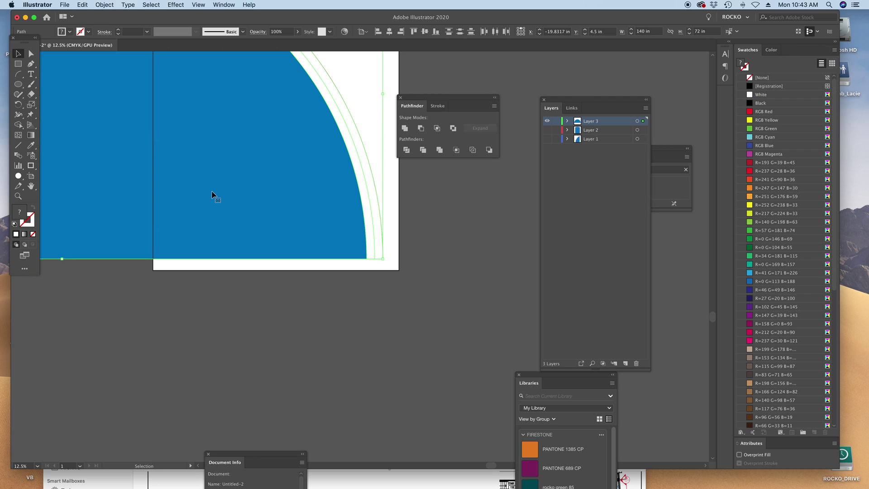
pyautogui.scroll(5, 271, 272)
pyautogui.click(407, 150)
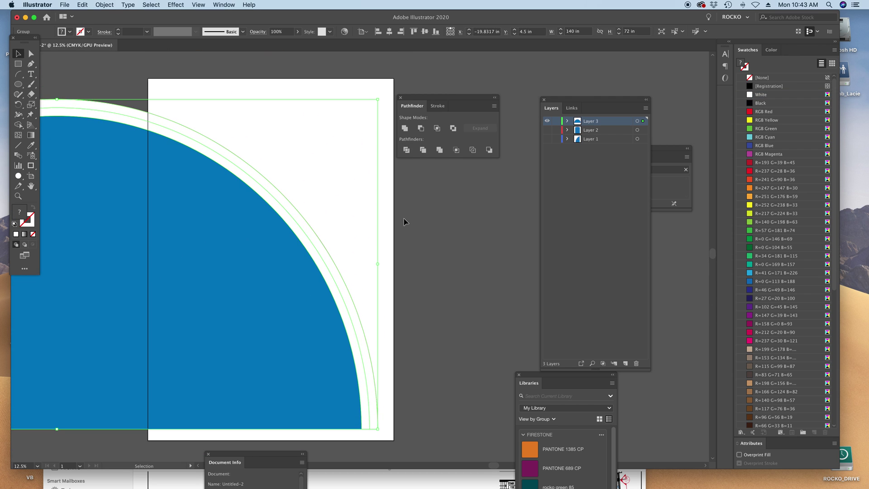
# - Select the white outer strip along with all matching pieces and delete them
pyautogui.click(437, 236)
pyautogui.press('a')
pyautogui.click(293, 214)
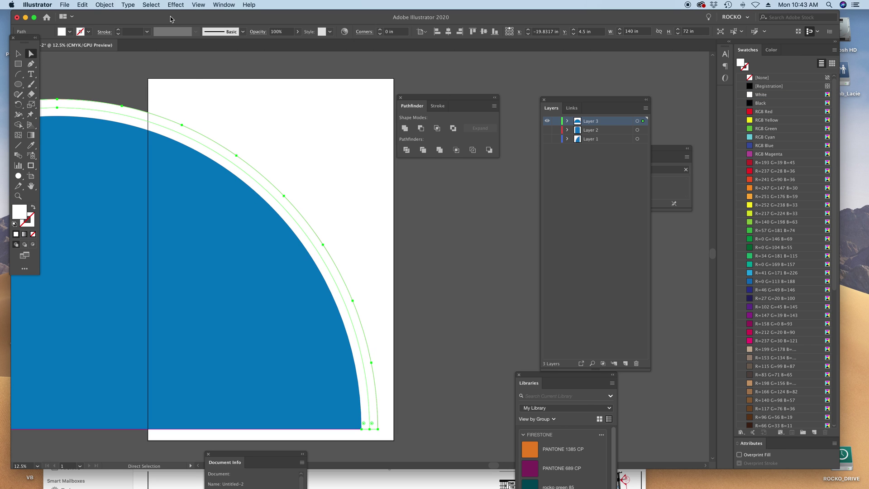
pyautogui.click(151, 4)
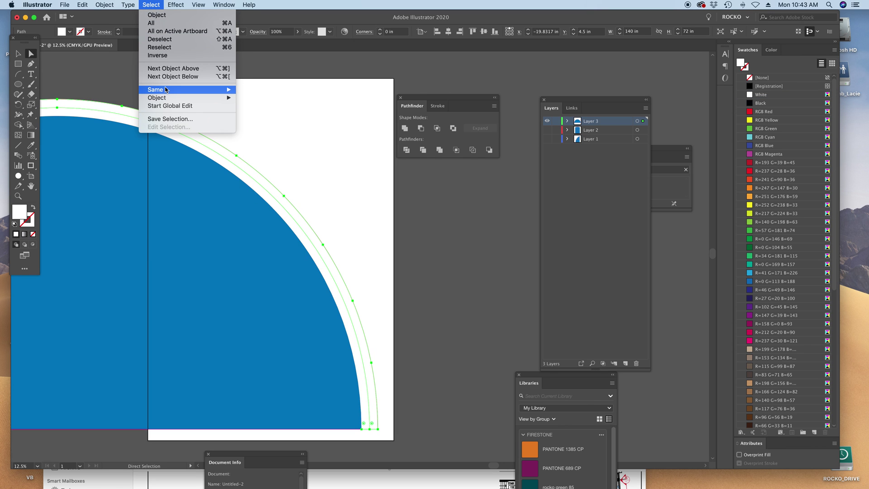
pyautogui.moveTo(199, 90)
pyautogui.click(267, 122)
pyautogui.press('Delete')
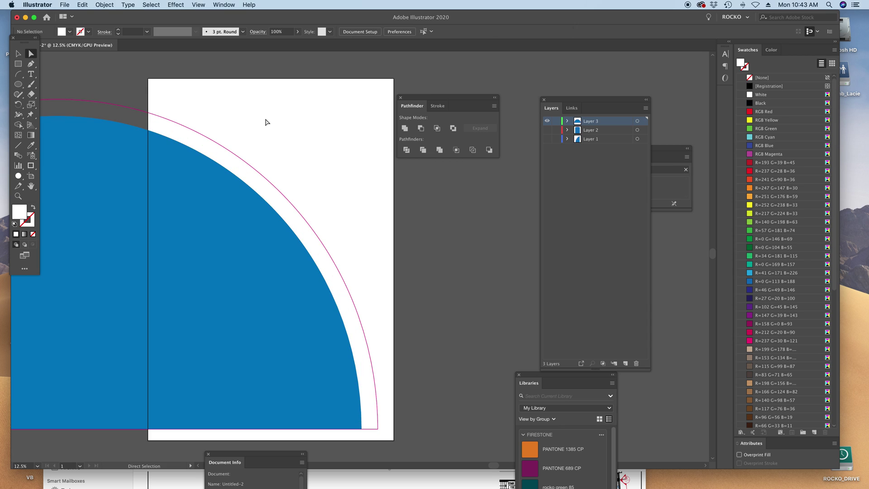
# - Check the remaining artwork in outline view and divide all of it along the panel rectangle
pyautogui.press('v')
pyautogui.press('a')
pyautogui.press('super+y')
pyautogui.press('super+y')
pyautogui.press('super+a')
pyautogui.press('v')
pyautogui.click(407, 149)
# - Delete the divided pieces lying to the left of the panel rectangle
pyautogui.press('a')
pyautogui.moveTo(233, 138); pyautogui.dragTo(328, 134)
pyautogui.moveTo(149, 68); pyautogui.dragTo(197, 348)
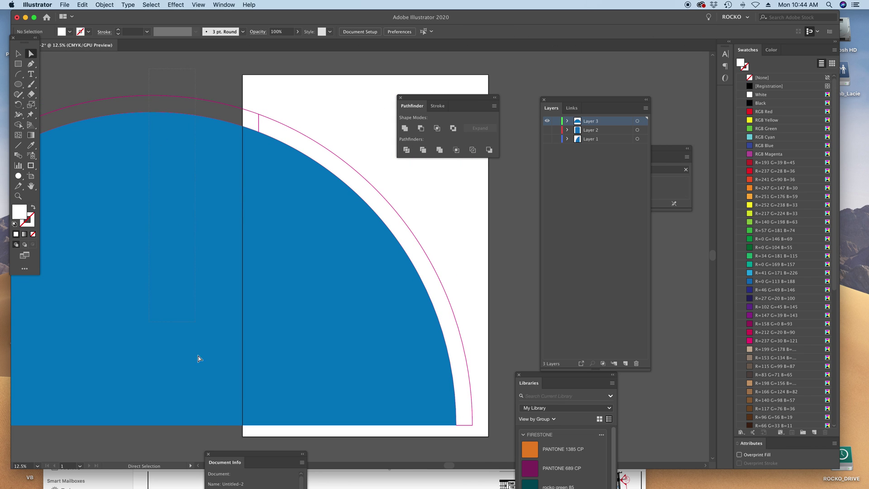
pyautogui.moveTo(214, 445); pyautogui.dragTo(215, 444)
pyautogui.press('Delete')
pyautogui.press('Delete')
pyautogui.press('space')
pyautogui.moveTo(207, 172); pyautogui.dragTo(146, 170)
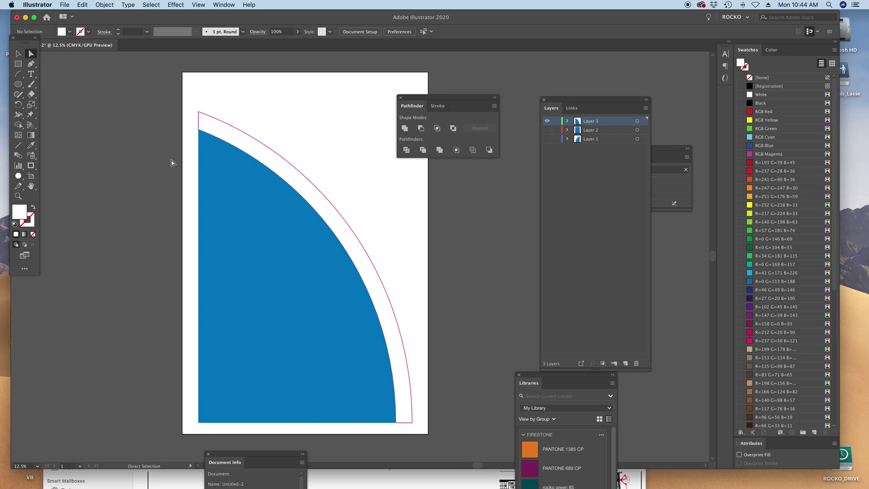
pyautogui.click(199, 131)
# - Undo the piece deletions and the Divide operation on the whole artwork
pyautogui.press('super+z')
pyautogui.press('super+z')
pyautogui.press('super+z')
pyautogui.press('super+z')
pyautogui.press('super+z')
pyautogui.press('super+z')
pyautogui.press('super+z')
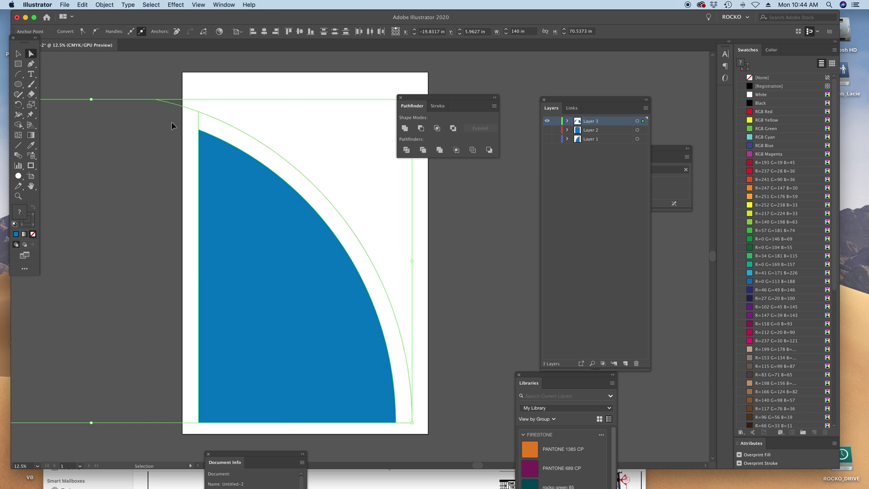
pyautogui.press('super+z')
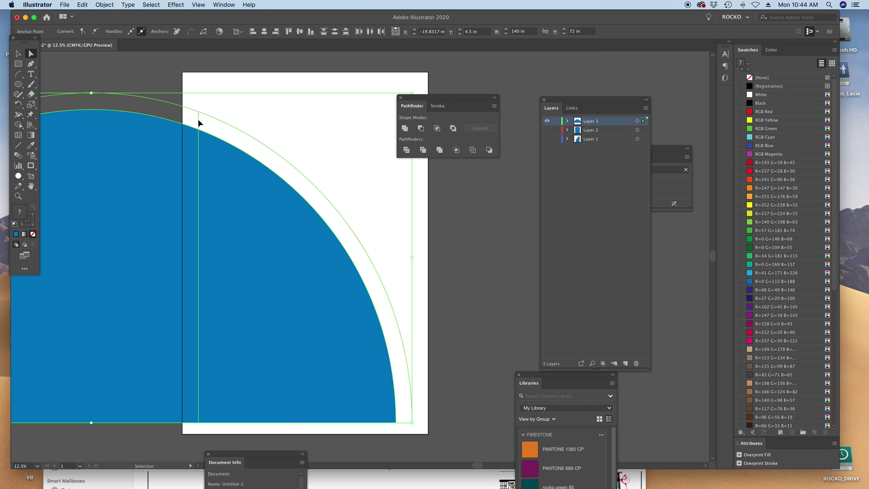
pyautogui.press('super+z')
# - Divide only the blue half circle with the unfilled panel rectangle, leaving the magenta contour out, and deselect
pyautogui.click(238, 70)
pyautogui.moveTo(163, 147); pyautogui.dragTo(137, 201)
pyautogui.press('a')
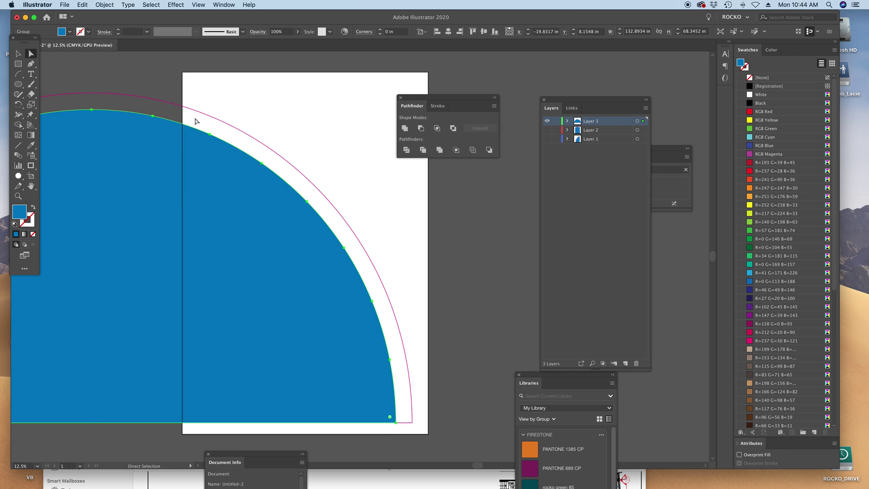
pyautogui.click(289, 64)
pyautogui.moveTo(280, 68); pyautogui.dragTo(314, 127)
pyautogui.press('v')
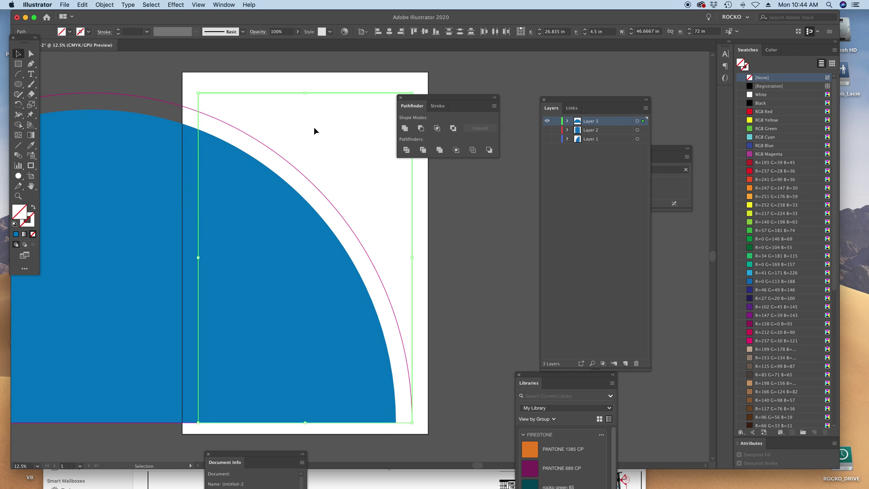
pyautogui.click(224, 202)
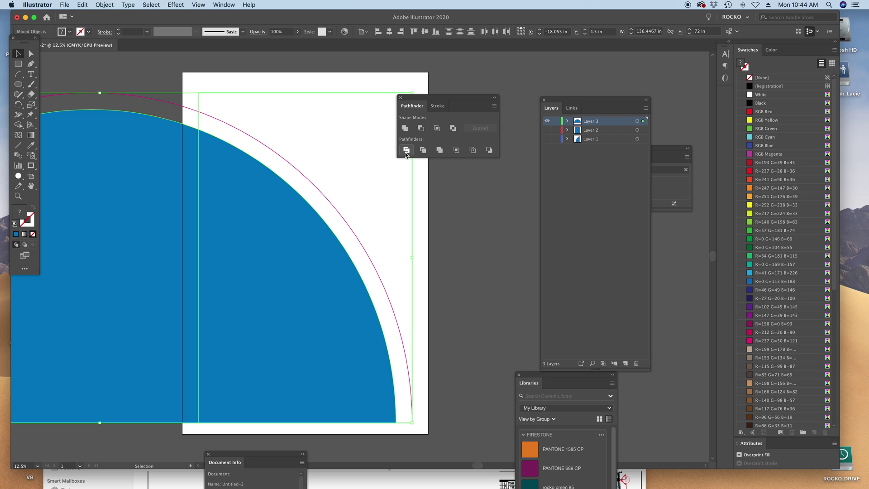
pyautogui.click(504, 286)
# - Try to delete everything left of the panel rectangle with an area selection, and undo the deletion
pyautogui.press('a')
pyautogui.moveTo(104, 67); pyautogui.dragTo(131, 191)
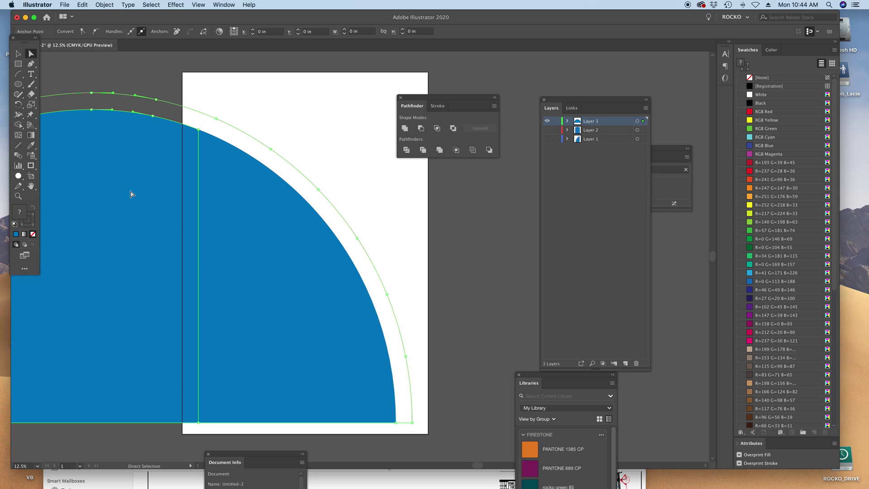
pyautogui.press('Delete')
pyautogui.press('Delete')
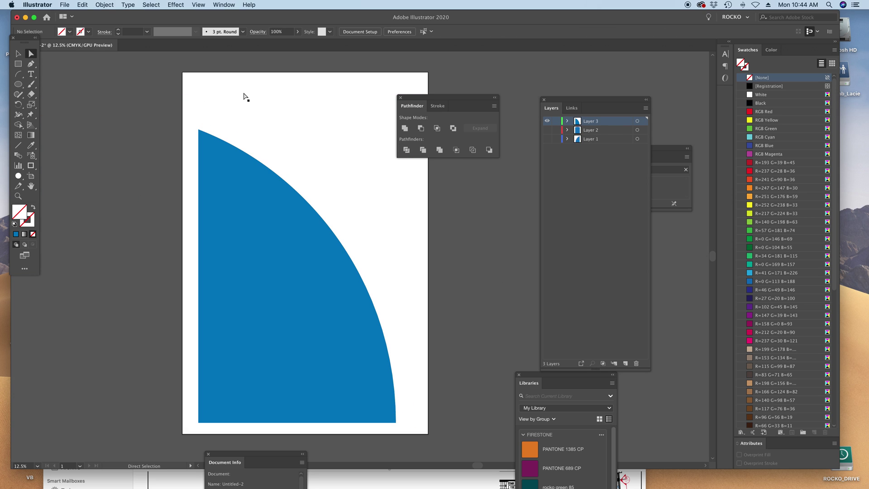
pyautogui.click(243, 93)
pyautogui.press('super+shift+z')
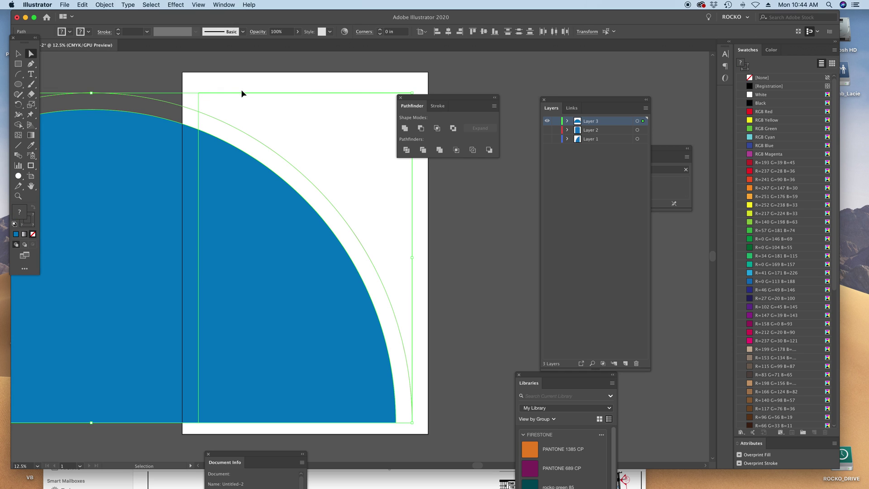
# - Delete the divided part of the blue shape that lies left of the panel rectangle
pyautogui.click(186, 82)
pyautogui.click(186, 175)
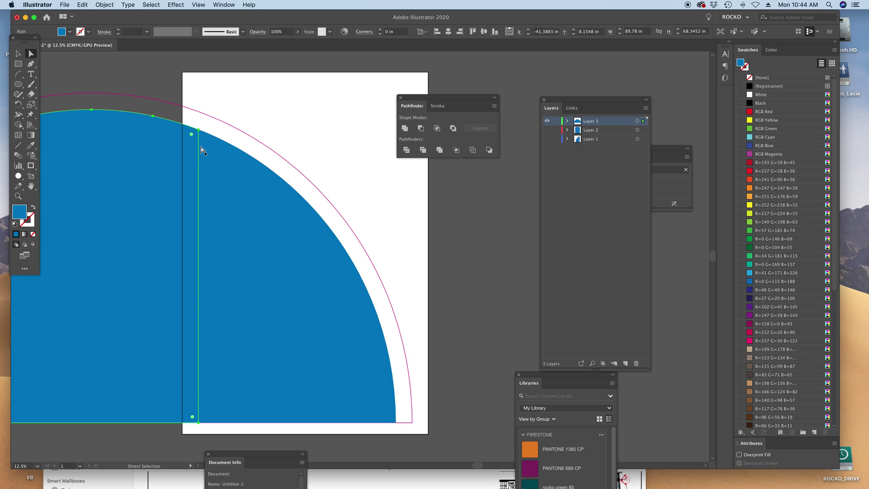
pyautogui.press('super+y')
pyautogui.press('super+y')
pyautogui.click(177, 77)
pyautogui.click(155, 145)
pyautogui.press('Delete')
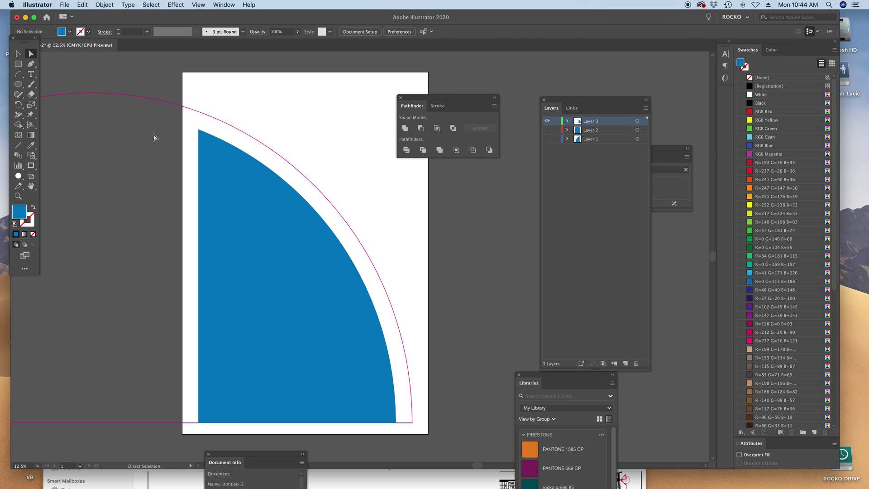
# - Ungroup the remaining blue panel piece and the panel rectangle, and deselect them
pyautogui.moveTo(164, 152); pyautogui.dragTo(159, 155)
pyautogui.click(20, 57)
pyautogui.moveTo(270, 104); pyautogui.dragTo(270, 105)
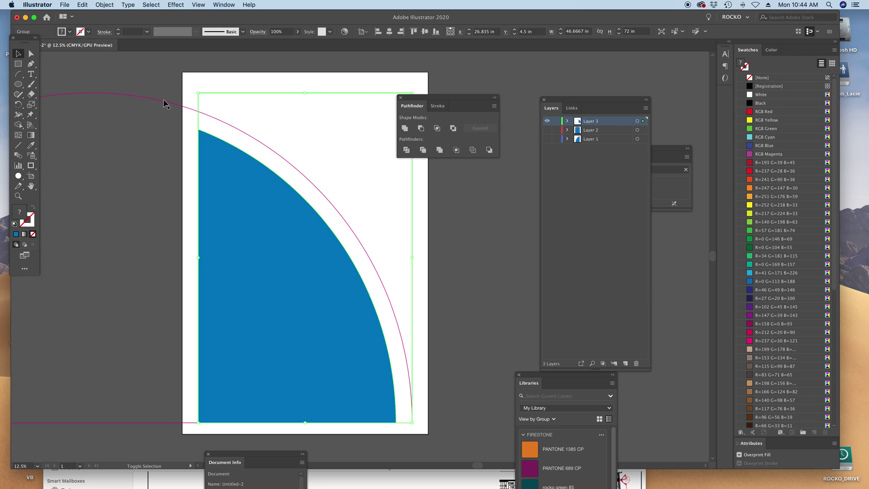
pyautogui.press('super+shift+g')
pyautogui.click(230, 104)
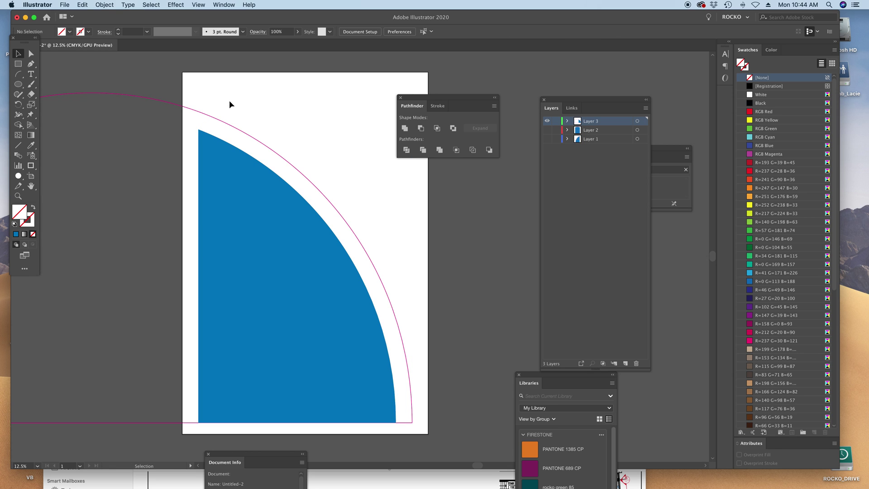
# - Divide the magenta contour with the unfilled panel rectangle
pyautogui.moveTo(273, 113); pyautogui.dragTo(272, 114)
pyautogui.press('a')
pyautogui.press('super+z')
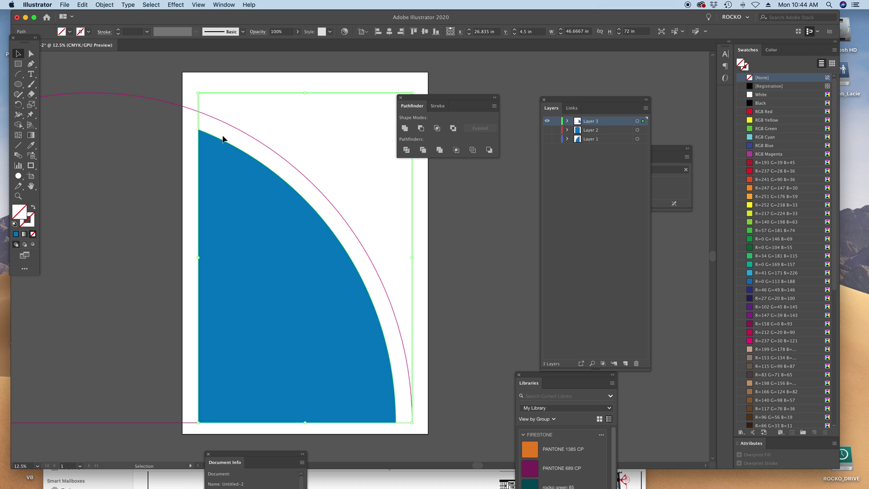
pyautogui.keyDown('shift'); pyautogui.click(238, 132); pyautogui.keyUp('shift')
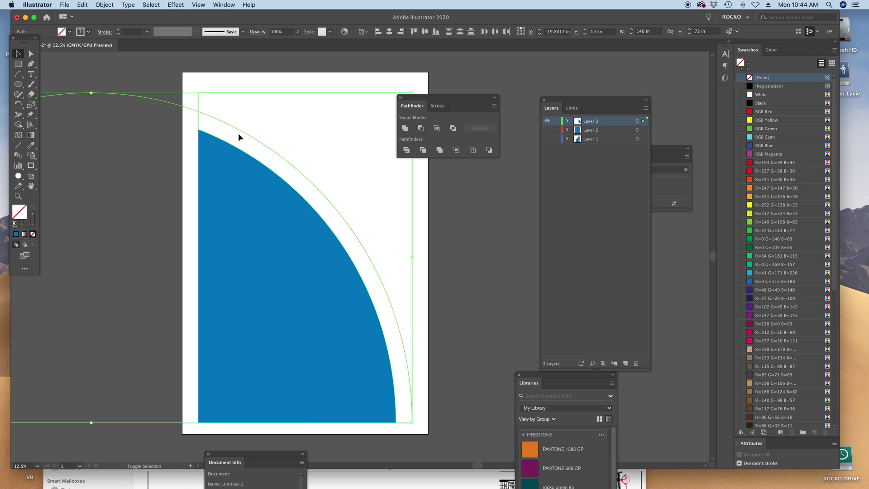
pyautogui.click(406, 149)
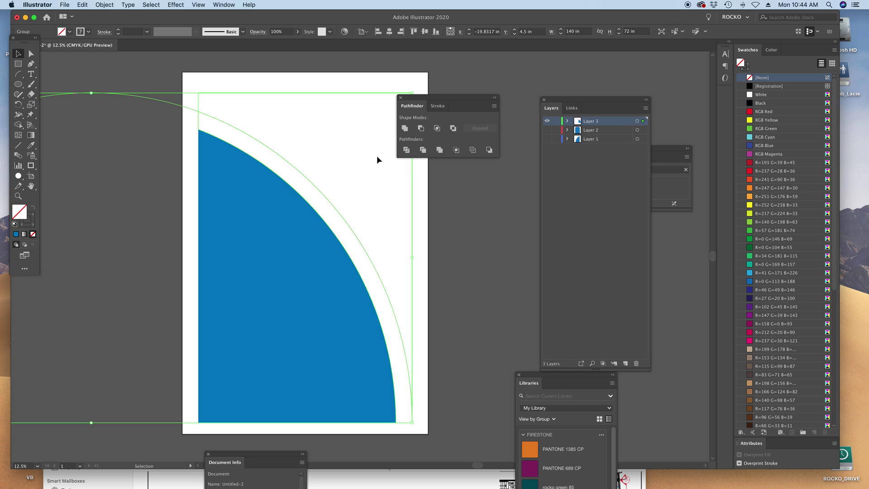
# - Delete the parts of the divided magenta contour outside the panel area
pyautogui.click(254, 74)
pyautogui.press('a')
pyautogui.press('Delete')
pyautogui.click(199, 123)
pyautogui.click(169, 108)
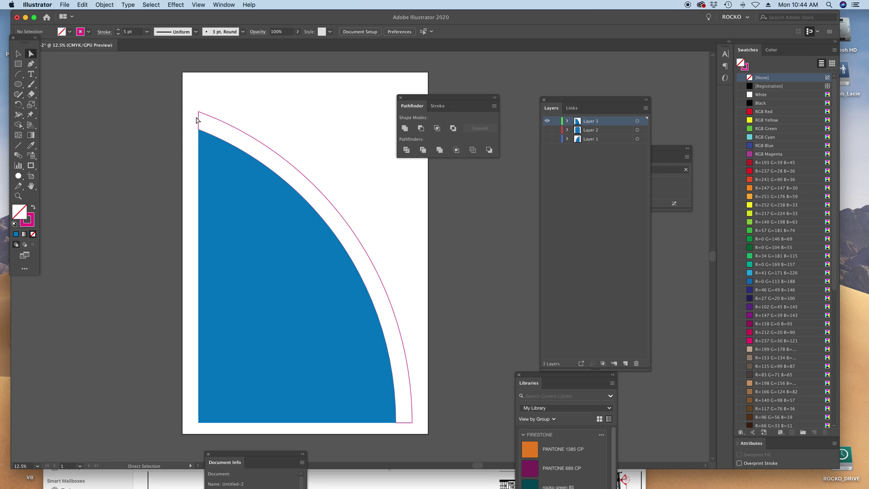
# - Try to remove the short vertical edge that joins the magenta contour to the blue shape
pyautogui.click(200, 128)
pyautogui.click(200, 127)
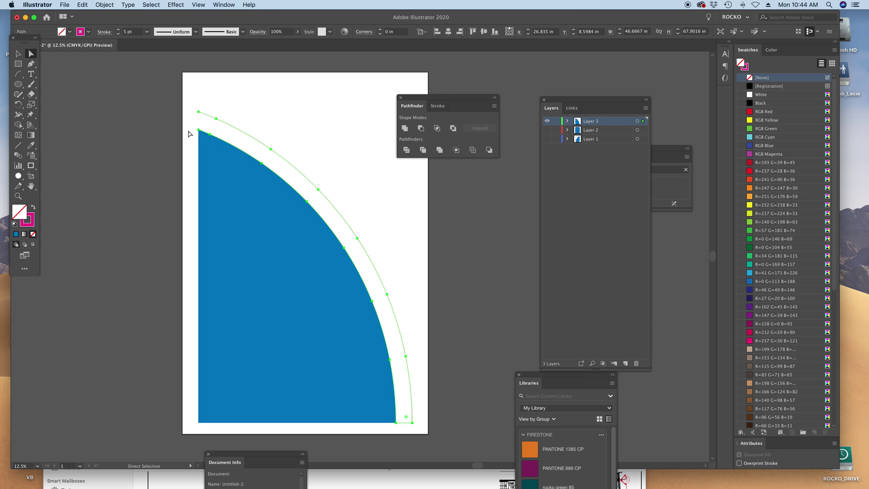
pyautogui.click(244, 163)
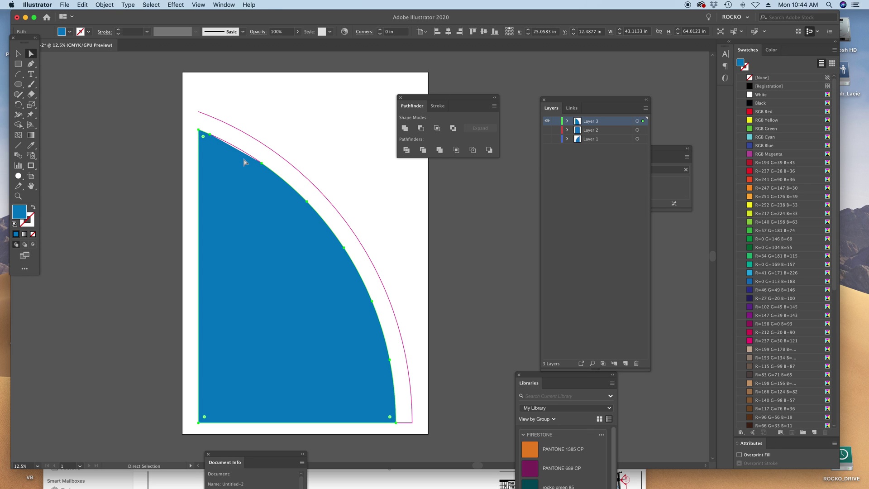
pyautogui.press('Delete')
# - Undo the contour edits back to the panel with its clipping mask intact, and deselect
pyautogui.press('super+z')
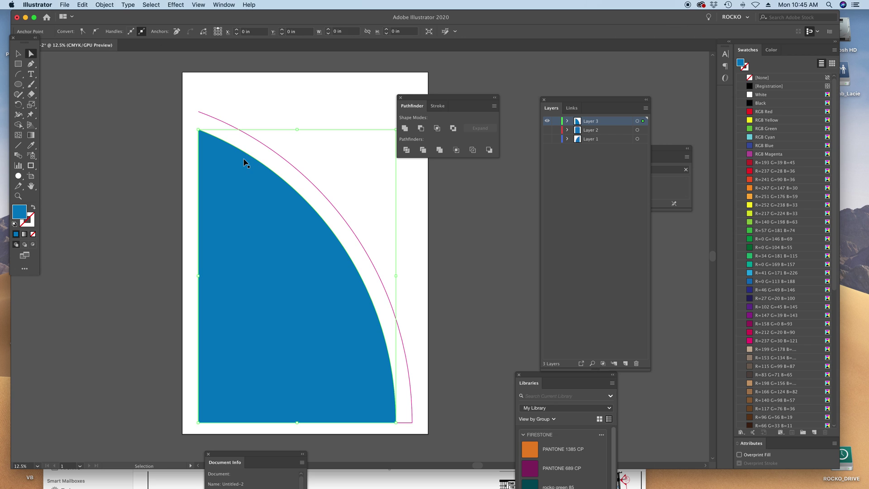
pyautogui.press('super+z')
pyautogui.press('super+z')
pyautogui.press('super+z')
pyautogui.press('super+z')
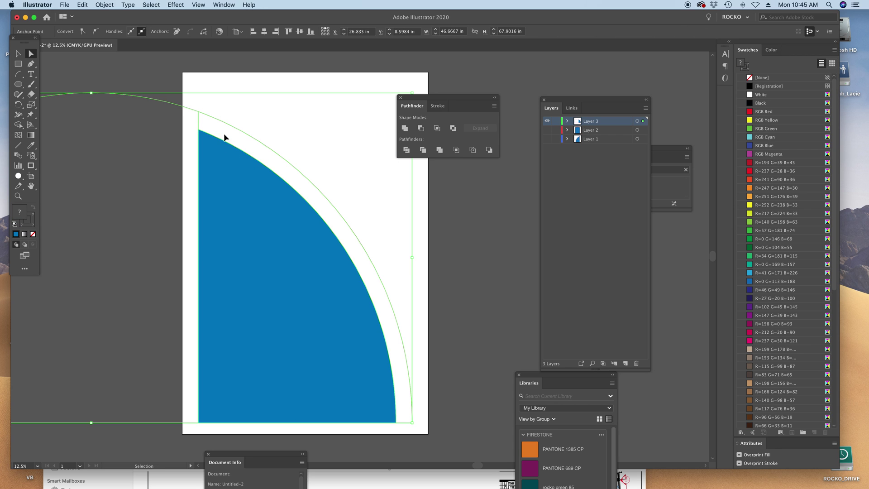
pyautogui.press('super+z')
pyautogui.press('super+z')
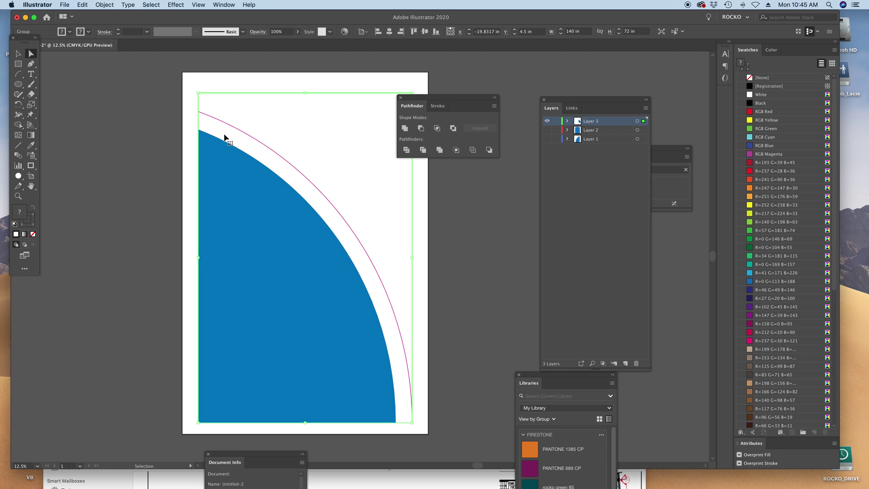
pyautogui.click(164, 83)
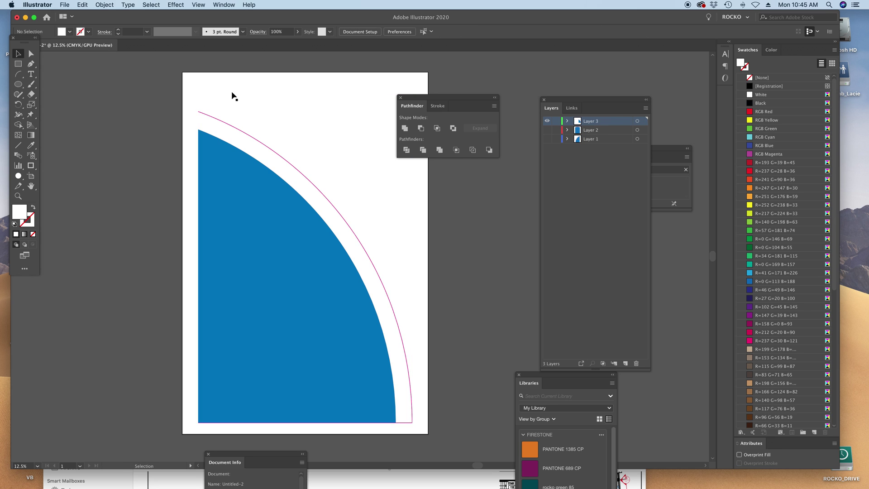
# - Check the restored clipped panel in outline view, undoing the accidental move
pyautogui.moveTo(235, 93); pyautogui.dragTo(263, 116)
pyautogui.press('super+z')
pyautogui.press('super+y')
pyautogui.press('super+y')
pyautogui.press('v')
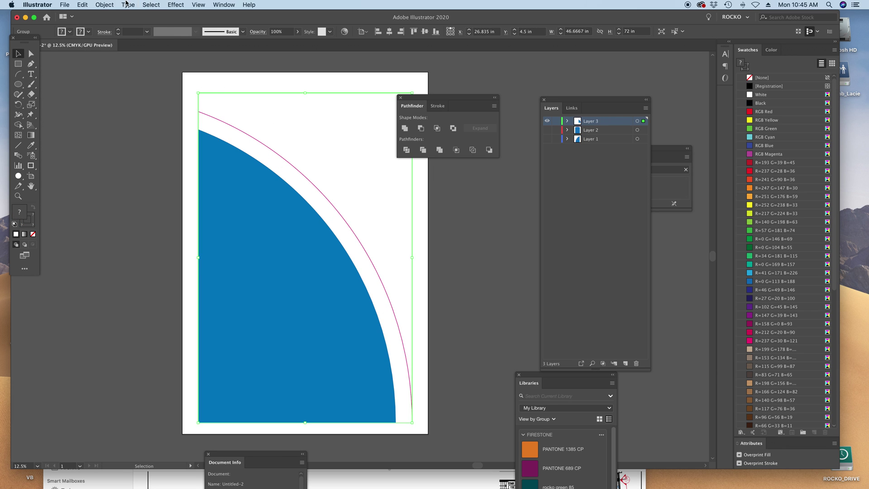
# - Try to divide the clipped panel group directly, and undo the test move
pyautogui.click(406, 151)
pyautogui.click(407, 150)
pyautogui.click(146, 100)
pyautogui.click(229, 135)
pyautogui.click(183, 72)
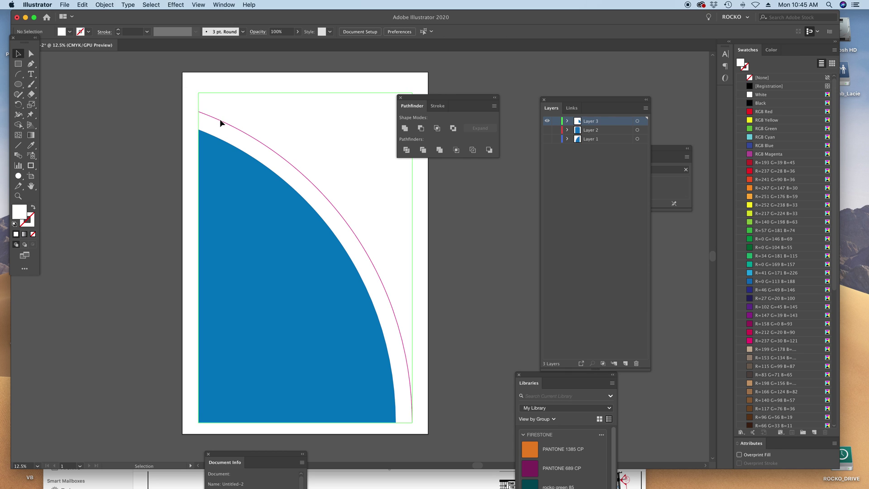
pyautogui.moveTo(219, 118); pyautogui.dragTo(244, 101)
pyautogui.press('super+z')
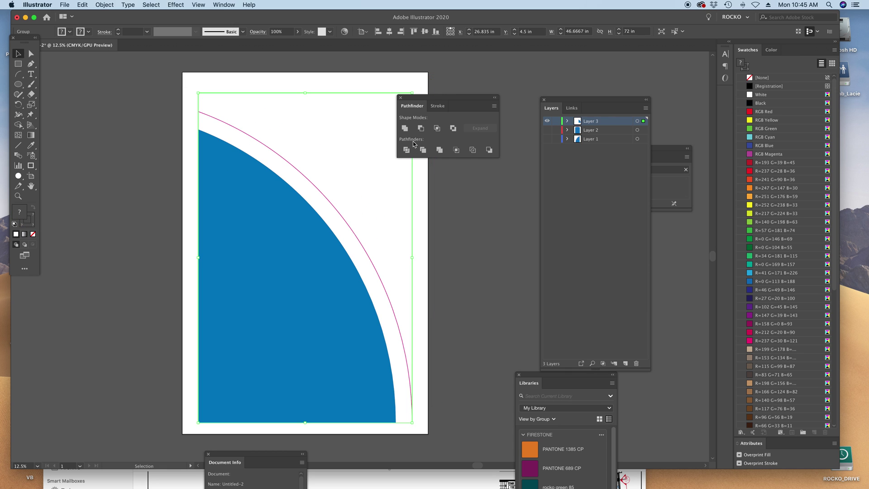
# - Release the panel's clipping mask and check the released shapes, undoing the test moves
pyautogui.click(105, 4)
pyautogui.moveTo(148, 273)
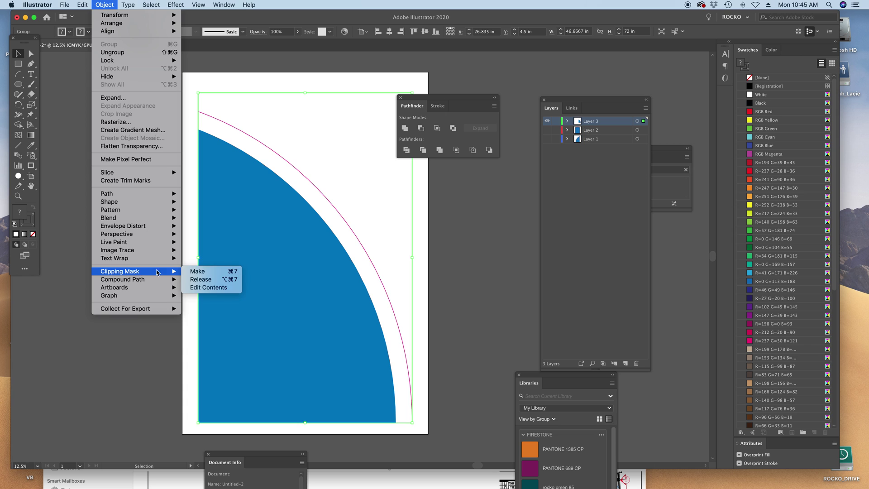
pyautogui.click(201, 282)
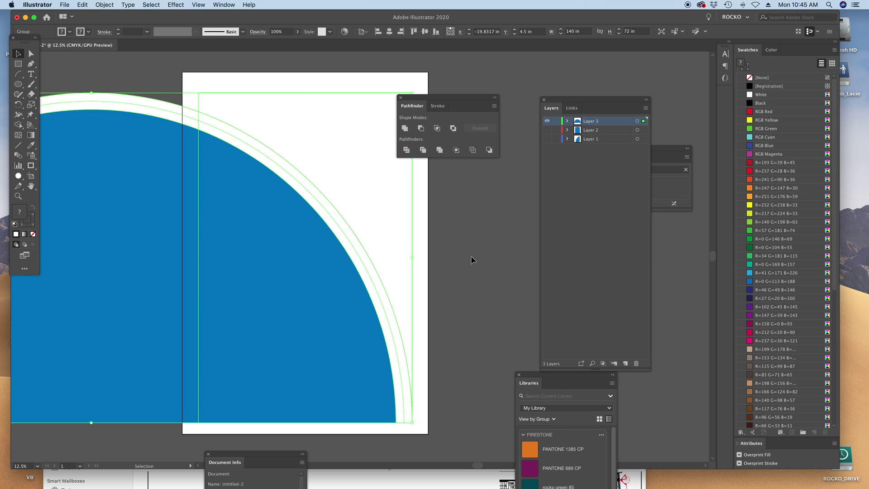
pyautogui.click(471, 256)
pyautogui.moveTo(319, 207); pyautogui.dragTo(320, 233)
pyautogui.press('super+z')
pyautogui.click(169, 86)
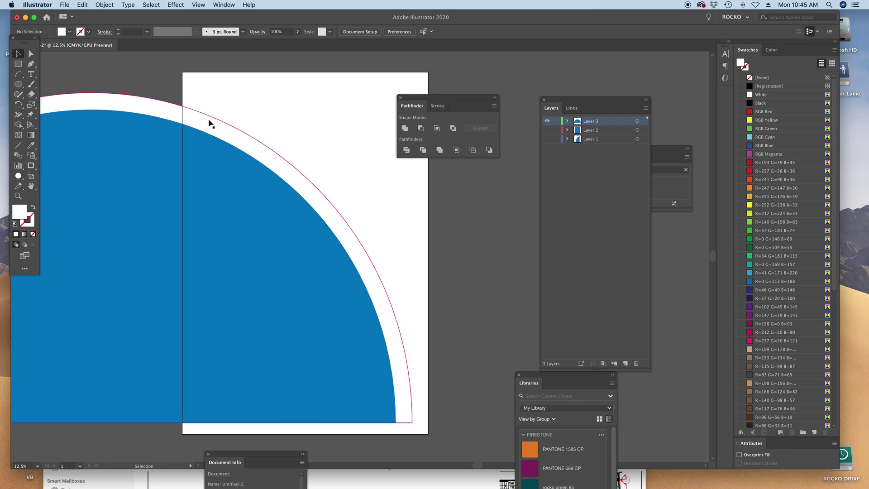
pyautogui.moveTo(209, 120); pyautogui.dragTo(209, 156)
pyautogui.press('super+z')
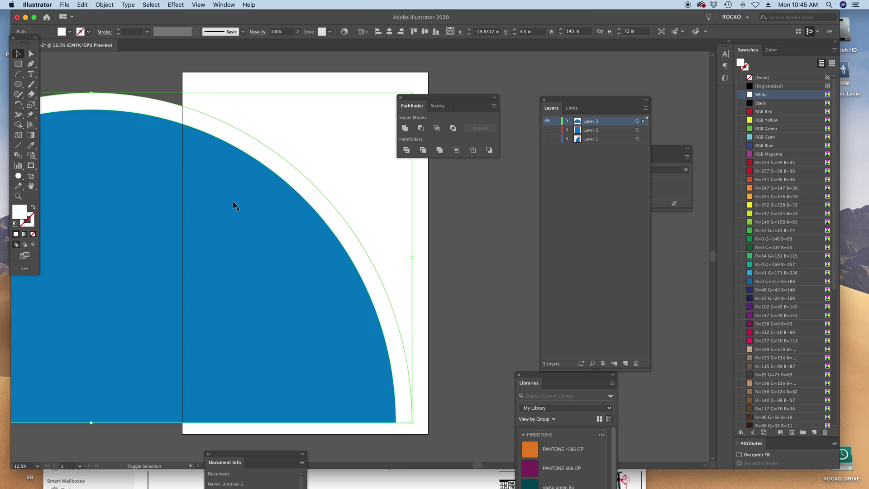
# - Try to split all the released artwork with Pathfinder Divide
pyautogui.keyDown('shift'); pyautogui.click(235, 207); pyautogui.keyUp('shift')
pyautogui.press('a')
pyautogui.click(131, 84)
pyautogui.click(126, 94)
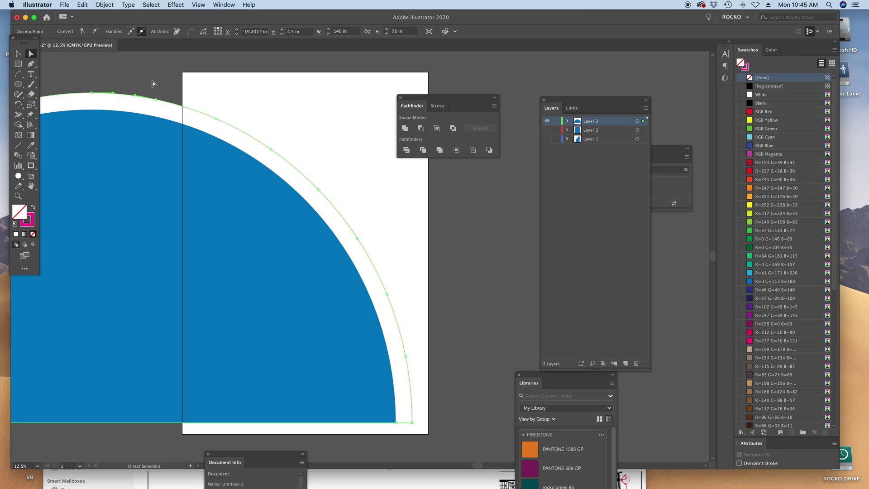
pyautogui.press('super+a')
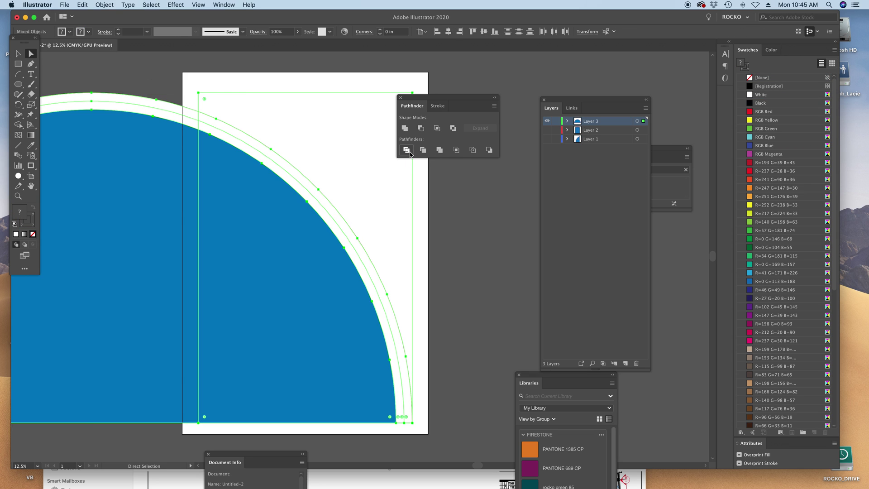
pyautogui.click(477, 243)
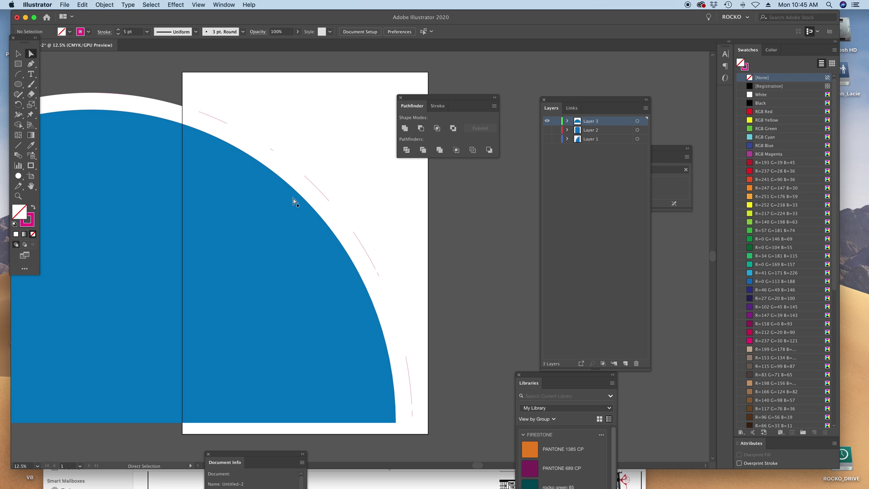
# - Undo the divide and the mask release, and check the clipped panel in outline view
pyautogui.press('super+space')
pyautogui.moveTo(225, 137); pyautogui.dragTo(229, 197)
pyautogui.press('super+a')
pyautogui.keyDown('shift'); pyautogui.click(265, 189); pyautogui.keyUp('shift')
pyautogui.click(21, 55)
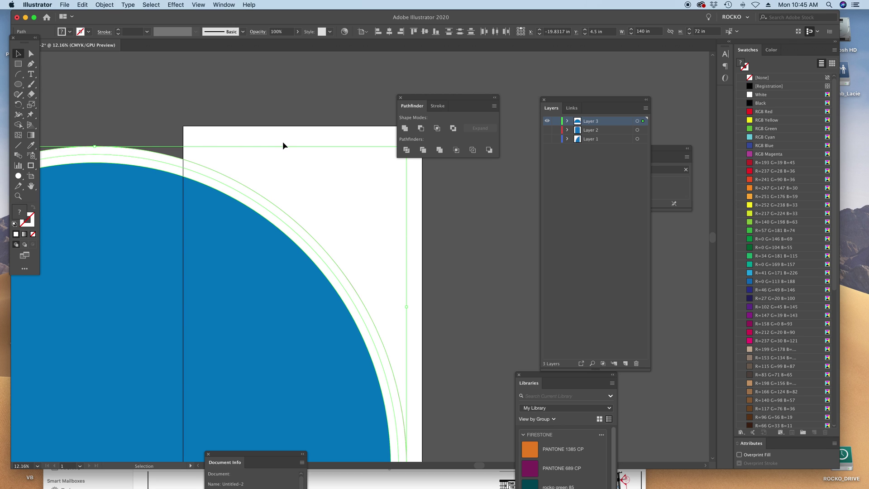
pyautogui.press('super+a')
pyautogui.click(456, 149)
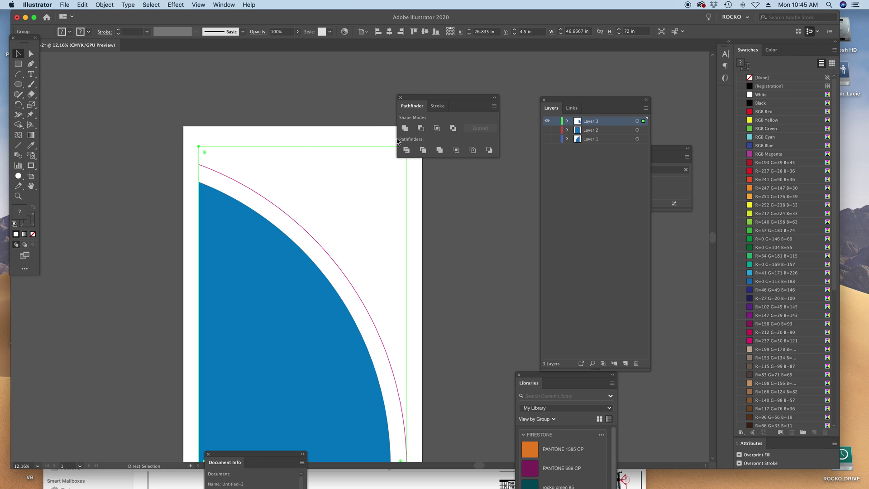
pyautogui.press('super+y')
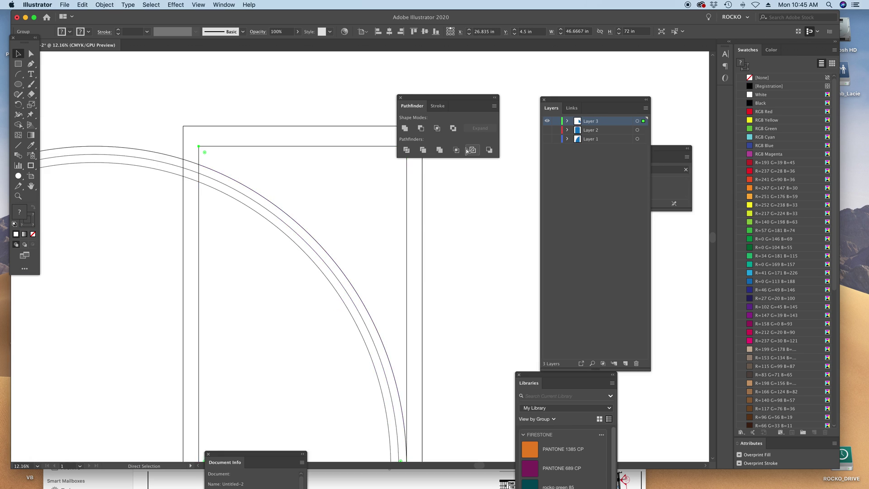
pyautogui.press('super+y')
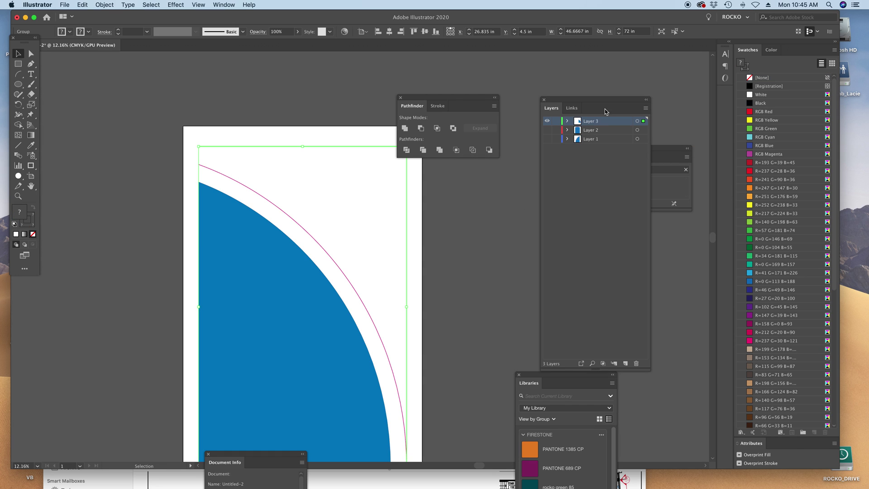
# - Duplicate Layer 3 and apply Pathfinder Divide to the selected panel artwork
pyautogui.moveTo(609, 122); pyautogui.dragTo(626, 364)
pyautogui.click(261, 136)
pyautogui.scroll(-3, 249, 88)
pyautogui.moveTo(249, 82); pyautogui.dragTo(261, 119)
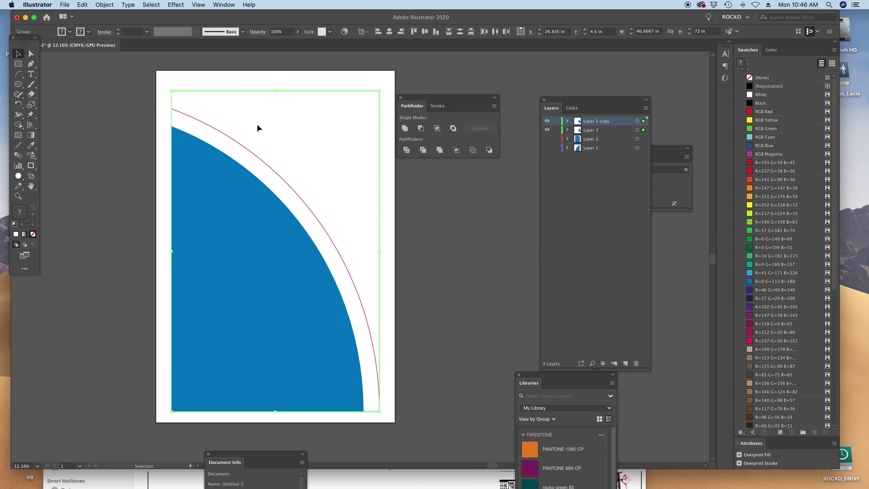
pyautogui.click(407, 150)
# - Delete the divided white pieces and contour segments above the upper part of the blue curve
pyautogui.press('z')
pyautogui.click(137, 115)
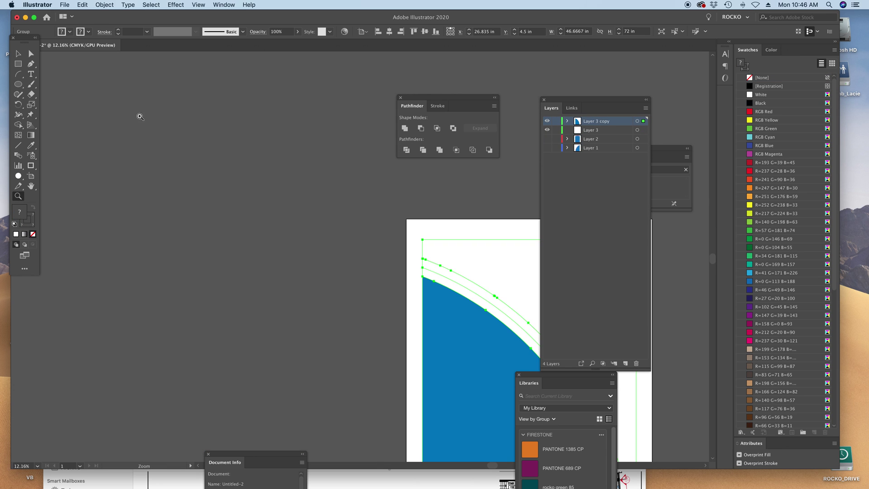
pyautogui.moveTo(294, 190); pyautogui.dragTo(126, 104)
pyautogui.press('a')
pyautogui.moveTo(205, 128); pyautogui.dragTo(289, 184)
pyautogui.press('Delete')
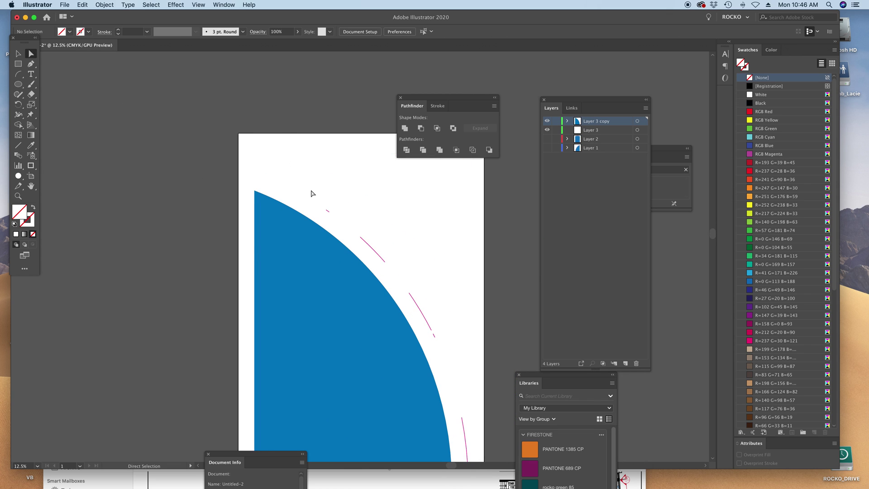
pyautogui.moveTo(326, 199); pyautogui.dragTo(318, 254)
pyautogui.press('space')
pyautogui.press('Delete')
pyautogui.press('Delete')
# - Delete the remaining contour segments around the blue shape, checking for leftovers in outline view
pyautogui.click(301, 181)
pyautogui.press('Delete')
pyautogui.press('Delete')
pyautogui.press('Delete')
pyautogui.moveTo(370, 312); pyautogui.dragTo(346, 408)
pyautogui.press('Delete')
pyautogui.hotkey('ctrl', 'y')
pyautogui.hotkey('ctrl', 'y')
pyautogui.moveTo(239, 95); pyautogui.dragTo(192, 116)
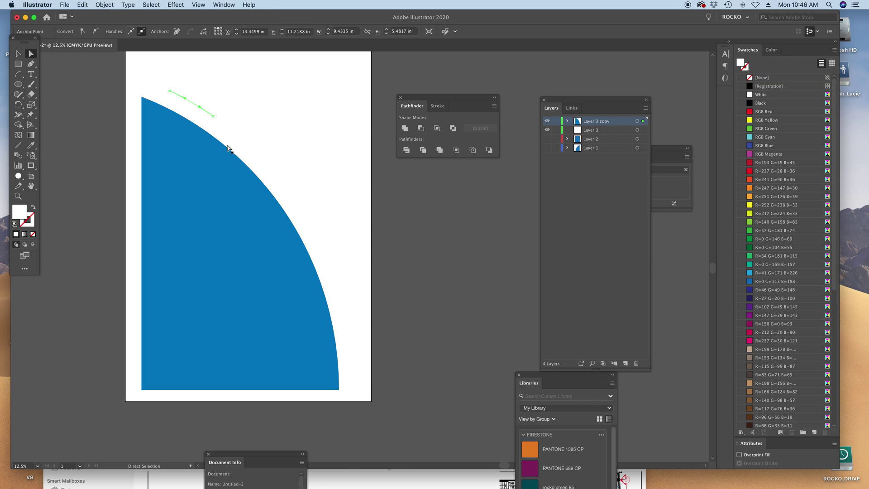
pyautogui.press('Delete')
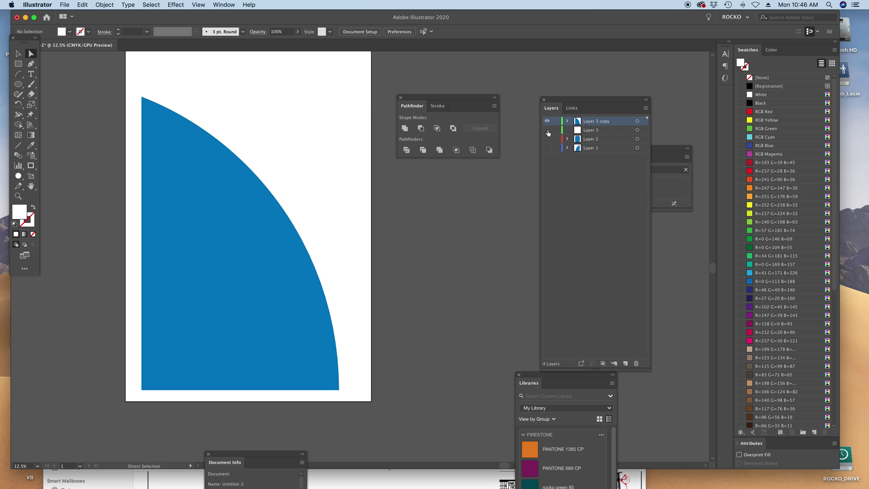
# - Hide Layer 3, check the copied layer in outline view, and select its blue shape
pyautogui.hotkey('ctrl', 'y')
pyautogui.hotkey('ctrl', 'y')
pyautogui.hotkey('ctrl', 'a')
pyautogui.moveTo(287, 101)
pyautogui.mouseDown()
pyautogui.moveTo(296, 136)
pyautogui.moveTo(288, 114)
pyautogui.mouseUp()
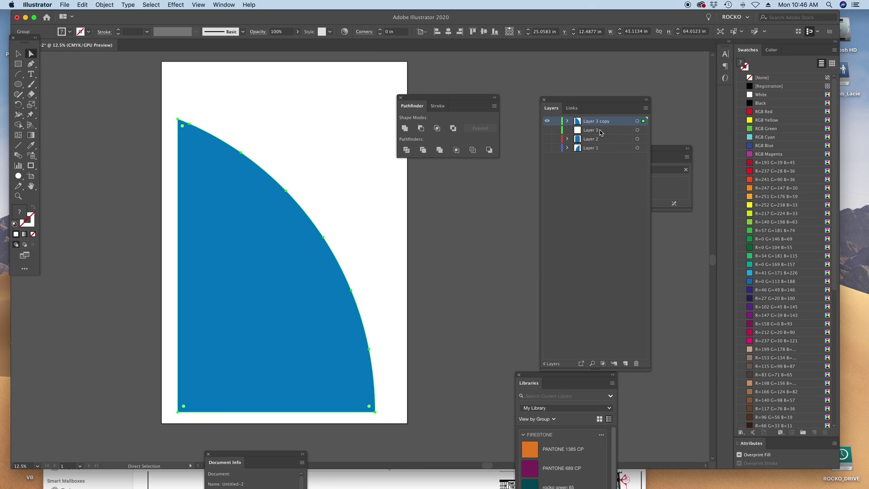
# - Undo the cleanup, the divide and the layer duplication back to the linked panel PDF
pyautogui.hotkey('ctrl', 'z')
pyautogui.hotkey('ctrl', 'z')
pyautogui.hotkey('ctrl', 'z')
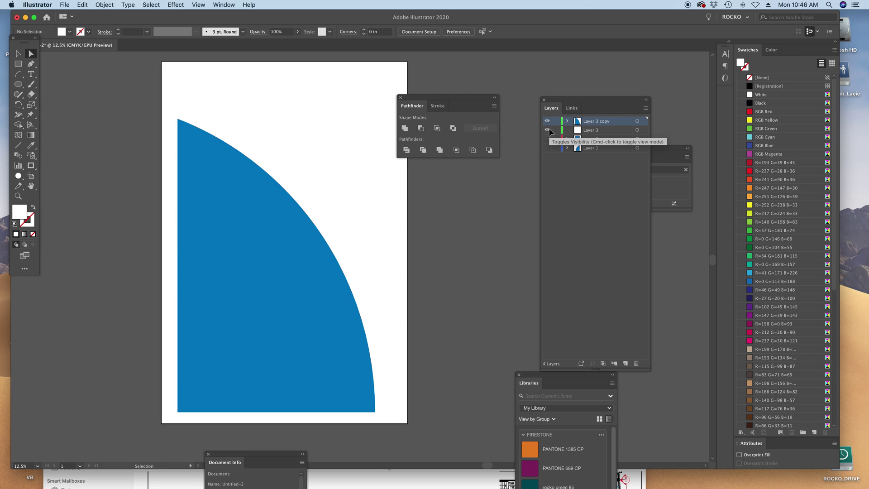
pyautogui.press('super+z')
pyautogui.press('super+z')
pyautogui.press('super+z')
pyautogui.press('super+z')
pyautogui.press('super+z')
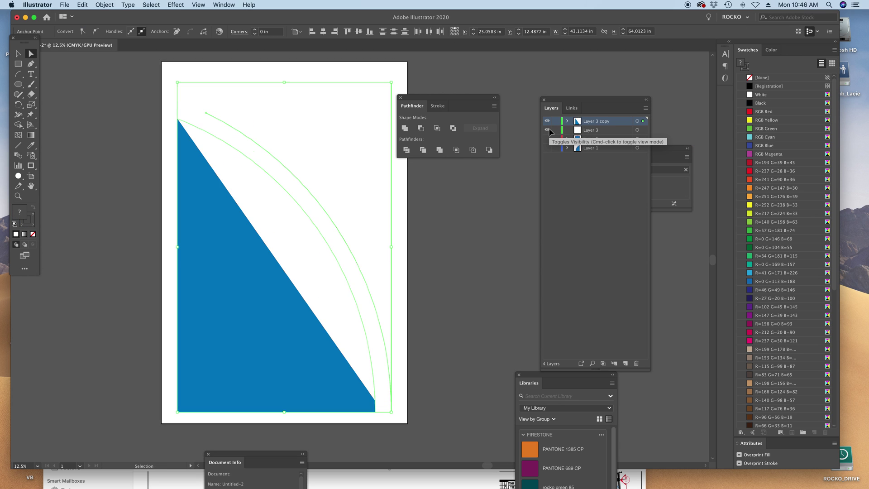
pyautogui.click(237, 187)
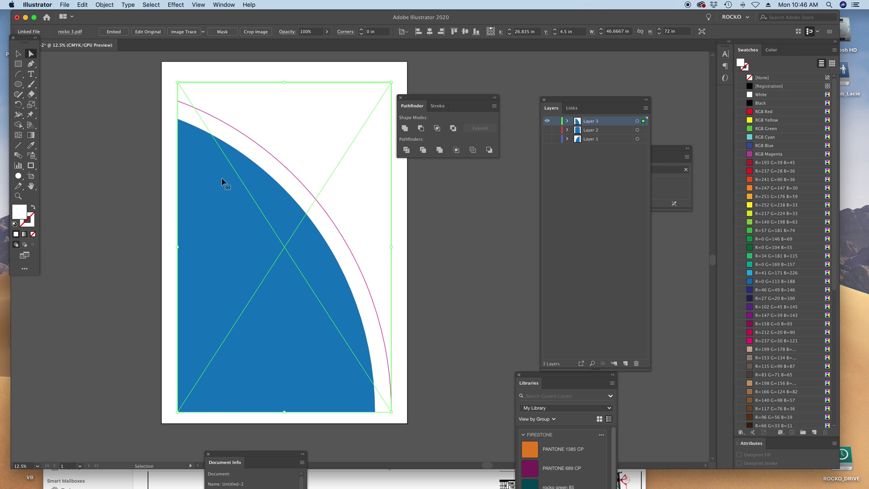
# - Embed the linked rocko 3.pdf panel and try Pathfinder Divide on it
pyautogui.click(19, 54)
pyautogui.click(114, 101)
pyautogui.click(228, 165)
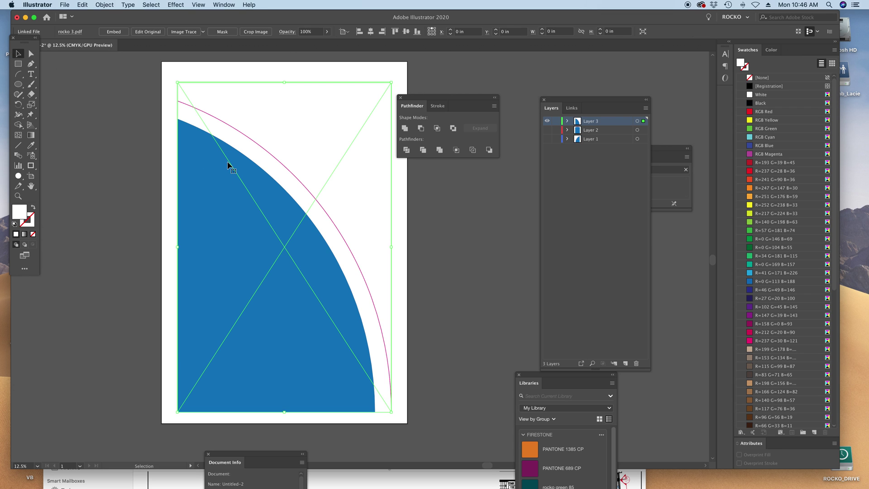
pyautogui.click(117, 33)
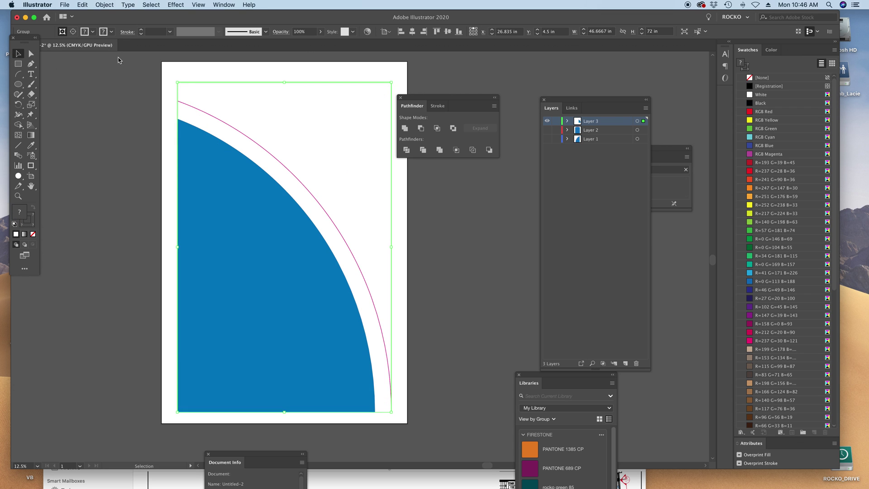
pyautogui.click(406, 150)
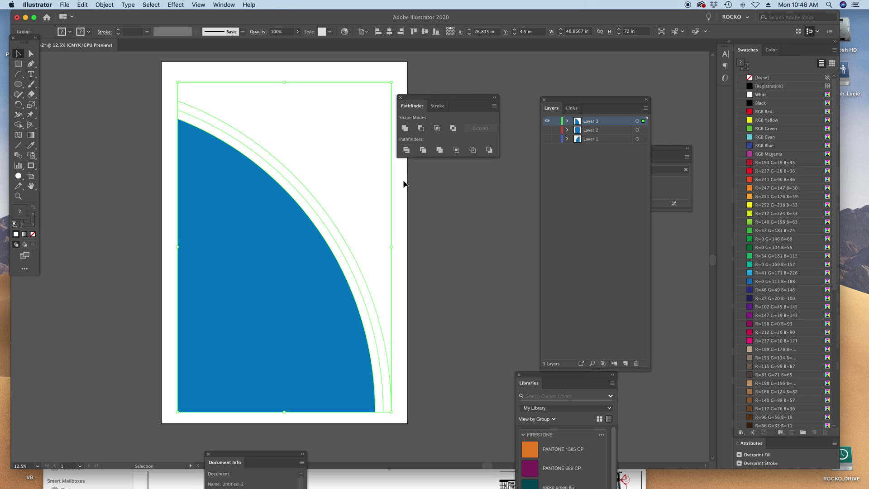
pyautogui.click(446, 266)
pyautogui.click(318, 241)
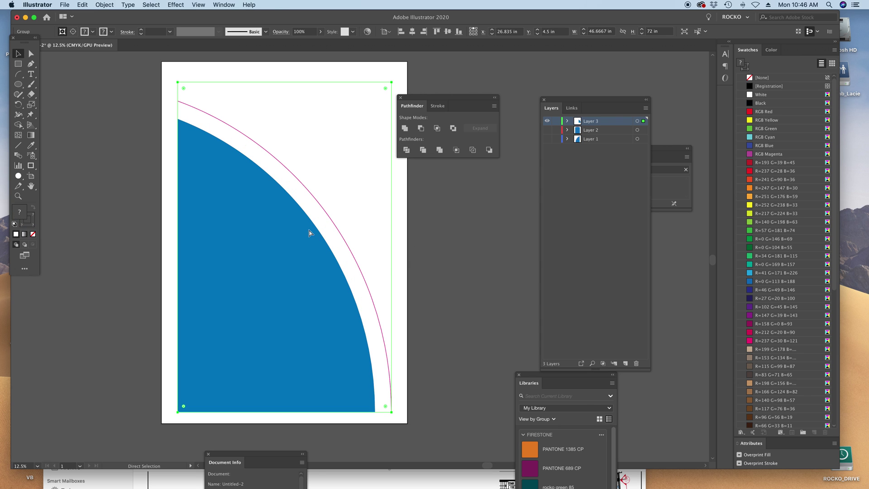
# - Flatten the transparency of the linked rocko 3.pdf panel with the Custom preset at full vector balance
pyautogui.click(105, 4)
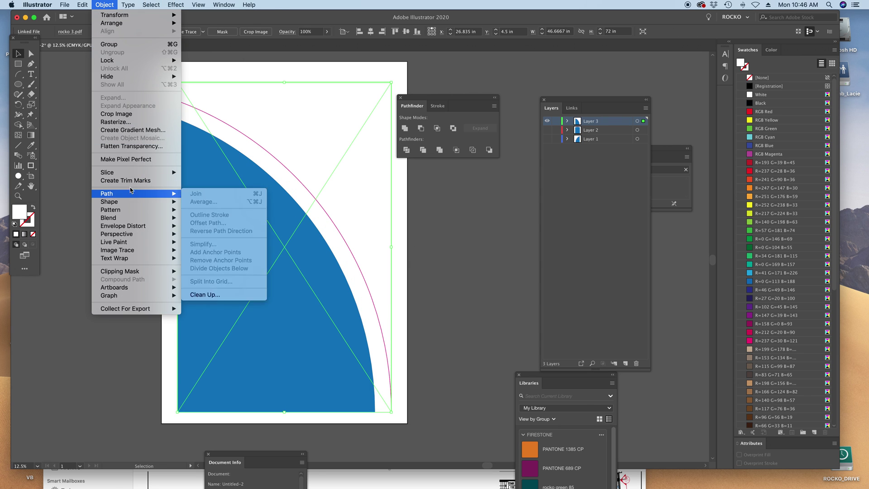
pyautogui.click(129, 146)
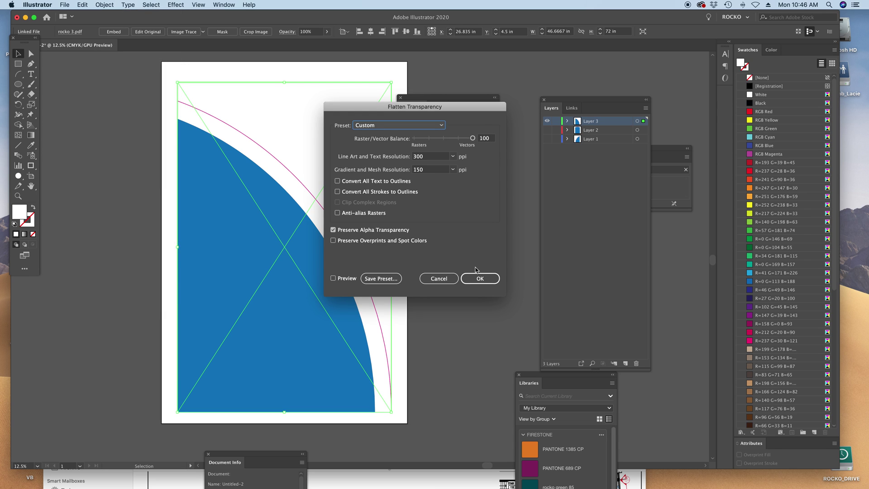
pyautogui.click(482, 278)
# - Apply Pathfinder Divide to the flattened panel and check the resulting pieces in outline view
pyautogui.click(406, 150)
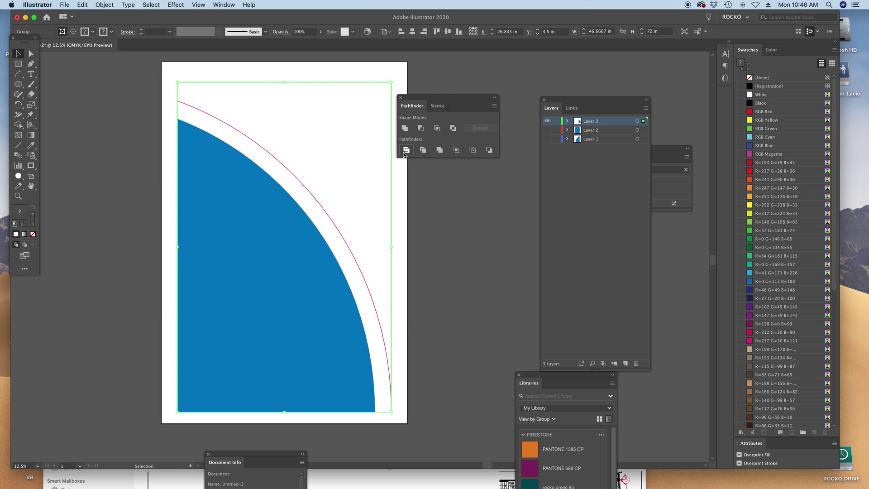
pyautogui.click(494, 274)
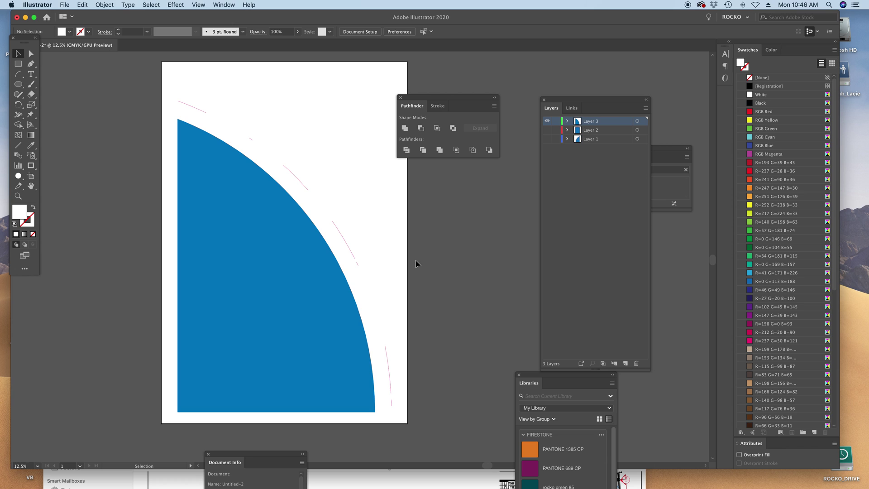
pyautogui.click(358, 301)
pyautogui.click(398, 281)
pyautogui.press('super+y')
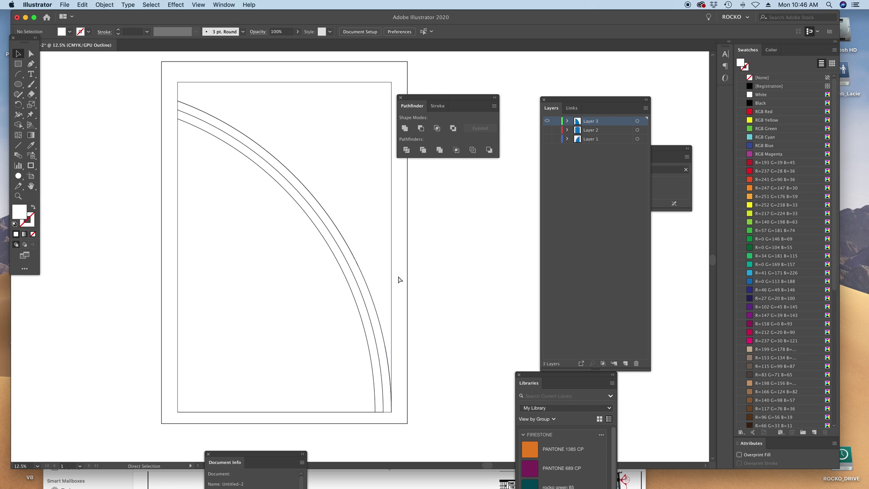
pyautogui.press('super+y')
# - Delete the divided white band pieces between the blue shape and the outer contour
pyautogui.press('a')
pyautogui.click(285, 180)
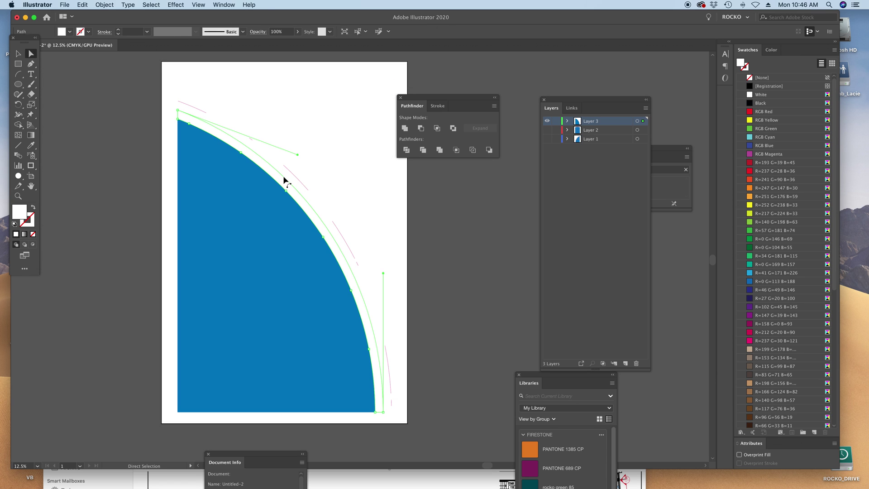
pyautogui.click(272, 173)
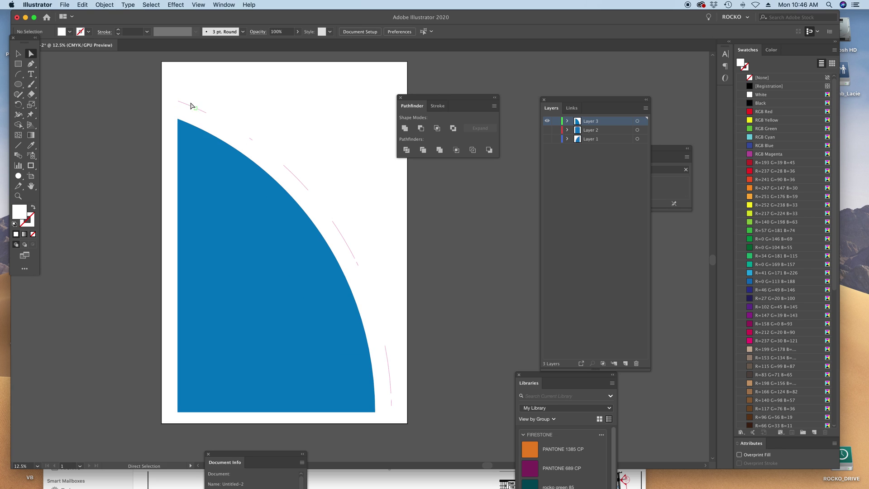
pyautogui.moveTo(205, 112); pyautogui.dragTo(184, 117)
pyautogui.click(220, 114)
pyautogui.click(176, 112)
pyautogui.click(183, 119)
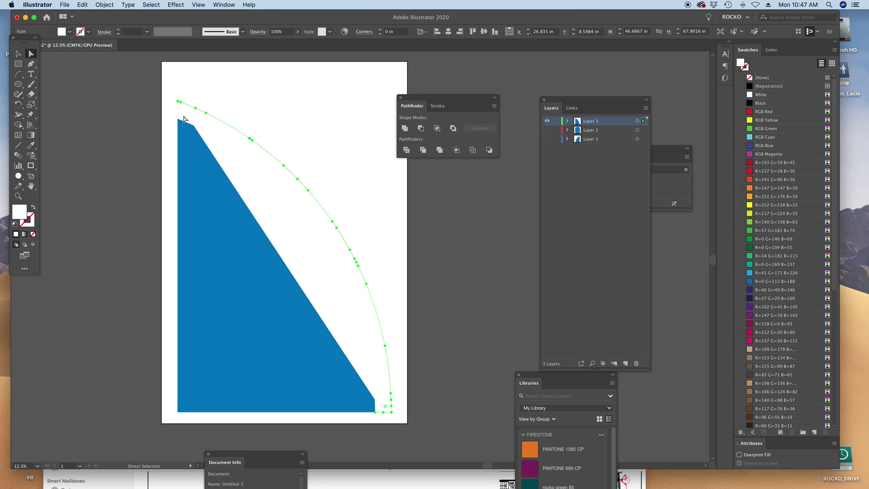
# - Examine the remaining paths in outline view and the broken magenta contour segments near the panel's upper corner
pyautogui.press('super+y')
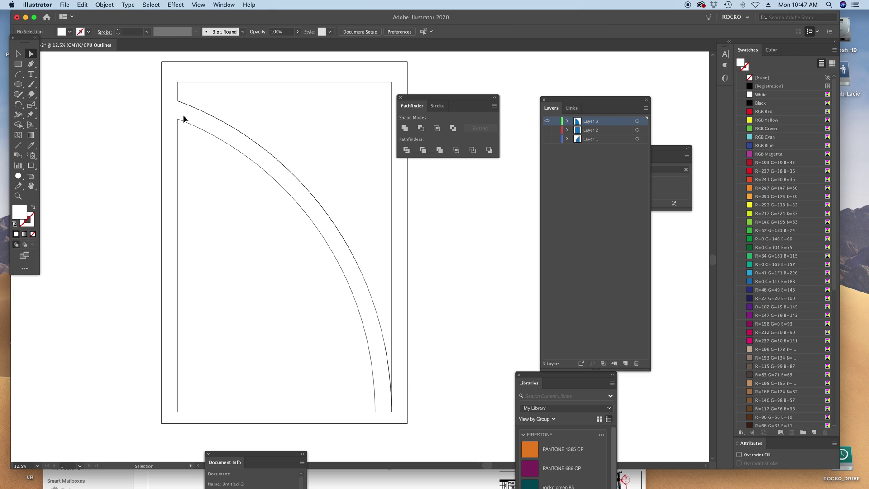
pyautogui.press('super+y')
pyautogui.press('v')
pyautogui.moveTo(226, 102); pyautogui.dragTo(226, 104)
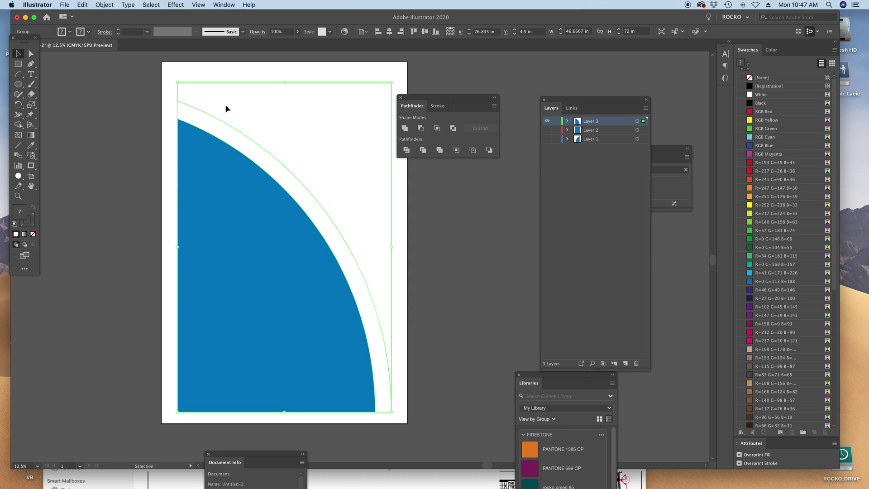
pyautogui.moveTo(162, 66); pyautogui.dragTo(242, 105)
pyautogui.click(140, 117)
pyautogui.moveTo(160, 107); pyautogui.dragTo(310, 93)
pyautogui.moveTo(245, 126); pyautogui.dragTo(253, 167)
pyautogui.press('v')
pyautogui.moveTo(101, 107); pyautogui.dragTo(187, 163)
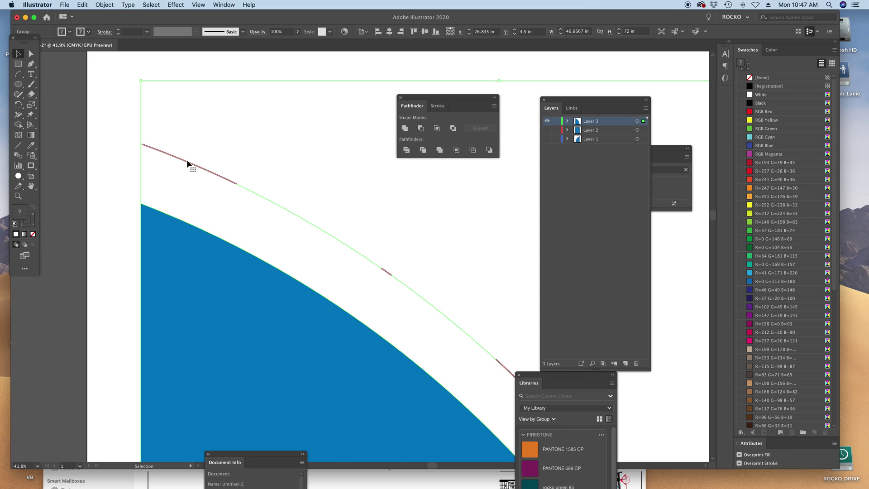
# - Examine the broken magenta contour segments along the panel's whole curve
pyautogui.moveTo(265, 168); pyautogui.dragTo(238, 156)
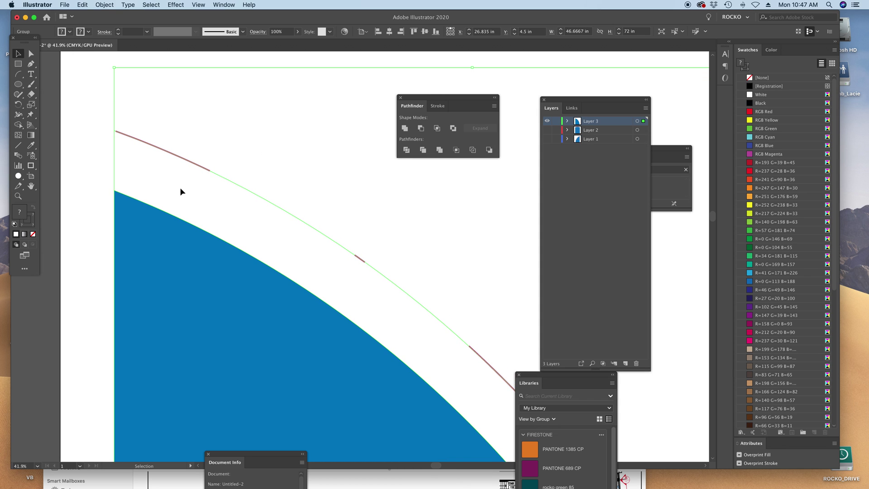
pyautogui.press('a')
pyautogui.moveTo(101, 165); pyautogui.dragTo(138, 174)
pyautogui.press('z')
pyautogui.keyDown('alt'); pyautogui.click(252, 222); pyautogui.keyUp('alt')
pyautogui.moveTo(435, 261); pyautogui.dragTo(284, 158)
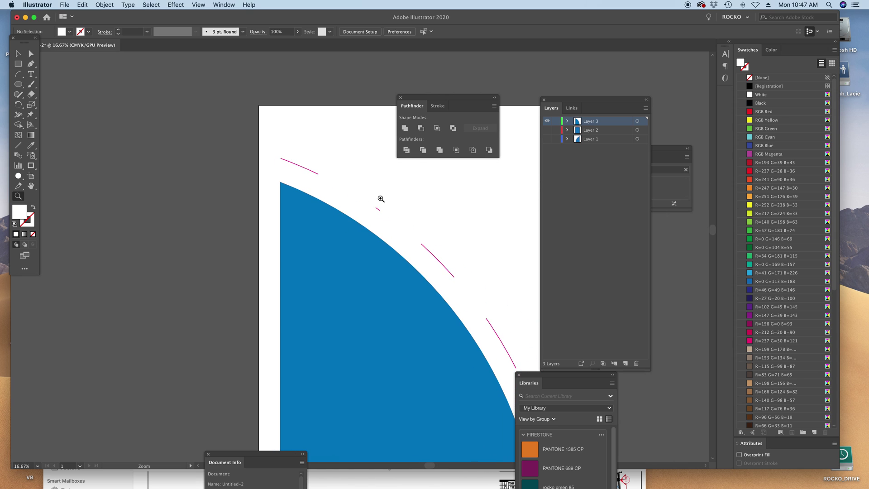
pyautogui.moveTo(372, 209); pyautogui.dragTo(302, 166)
# - Undo the panel edits back to the state with all linked panel images stacked on Layer 1
pyautogui.press('super+z')
pyautogui.press('super+z')
pyautogui.press('super+z')
pyautogui.press('super+z')
pyautogui.press('super+z')
pyautogui.press('super+z')
pyautogui.press('super+z')
pyautogui.press('super+z')
pyautogui.press('super+z')
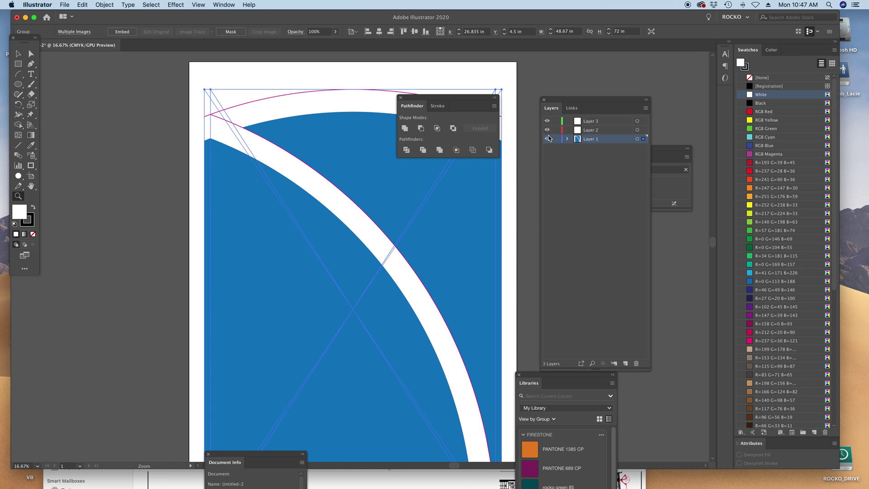
# - Move the linked rocko 3.pdf panel to Layer 3 and hide Layers 1 and 2
pyautogui.press('v')
pyautogui.click(175, 189)
pyautogui.click(312, 219)
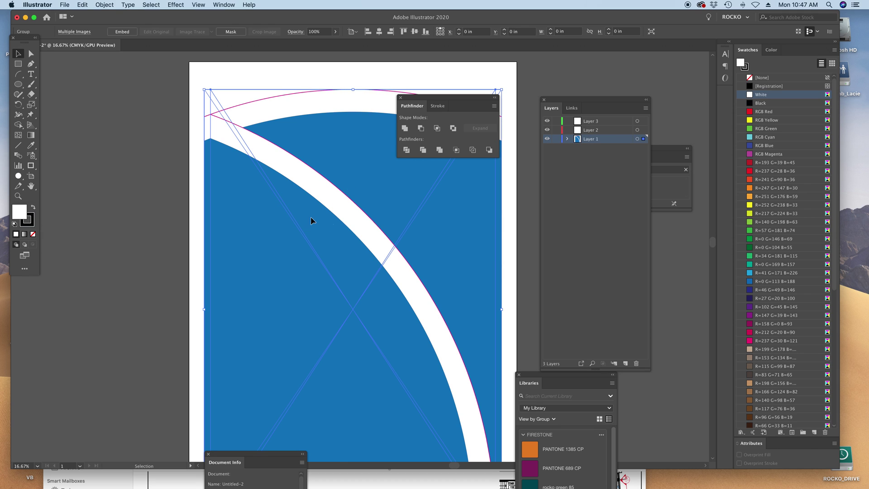
pyautogui.keyDown('super'); pyautogui.click(243, 227); pyautogui.keyUp('super')
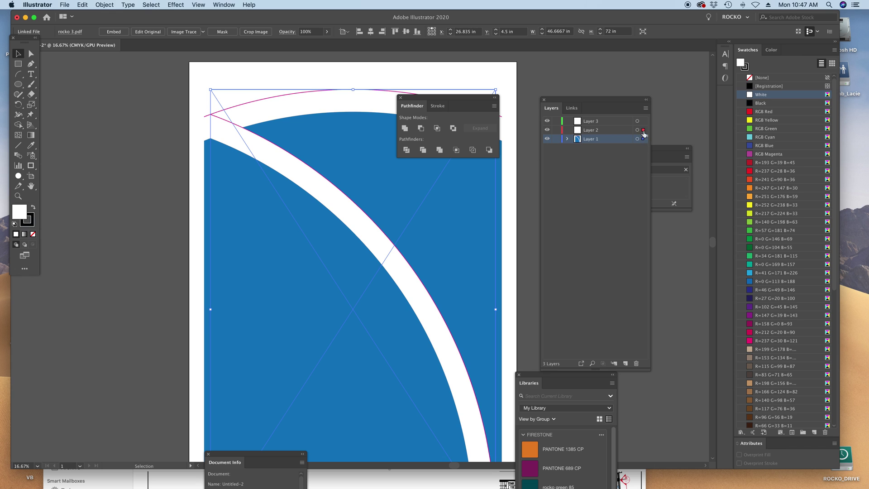
pyautogui.moveTo(644, 135); pyautogui.dragTo(643, 120)
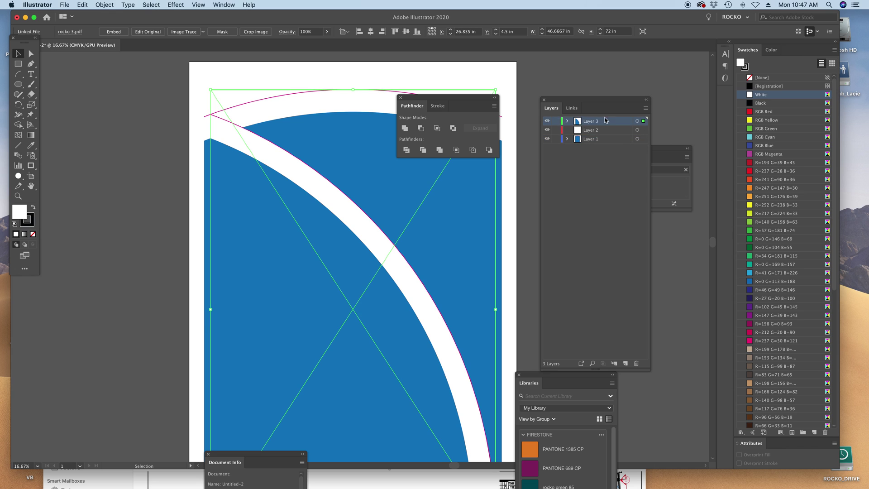
pyautogui.click(547, 138)
pyautogui.hscroll(5, 317, 226)
pyautogui.click(105, 5)
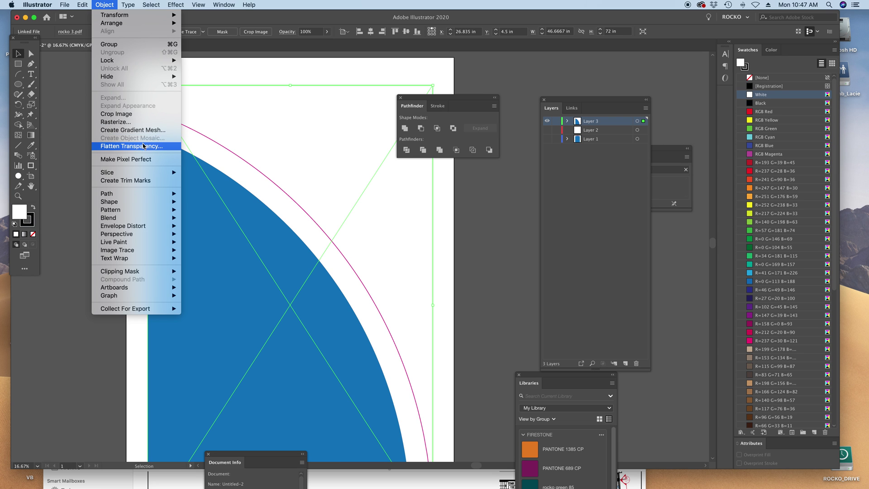
pyautogui.click(314, 50)
# - Look through the desktop and the VB folder for the original rocko artwork file
pyautogui.moveTo(361, 18); pyautogui.dragTo(340, 359)
pyautogui.click(551, 186)
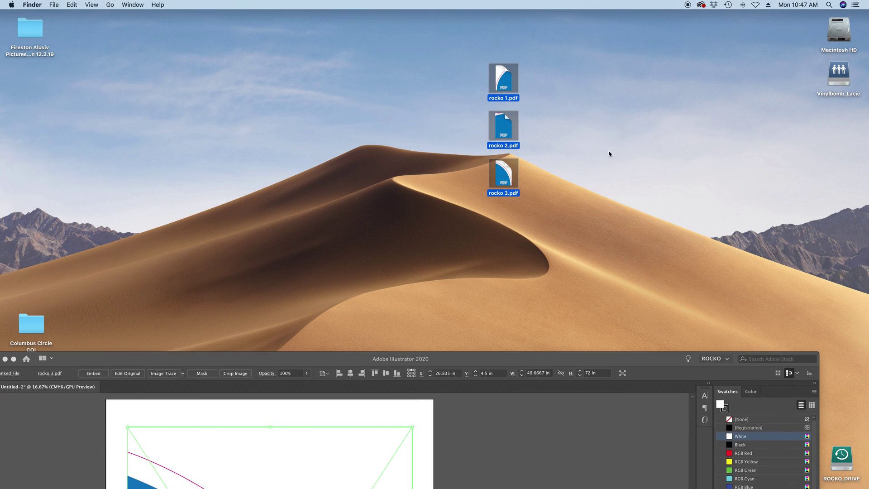
pyautogui.moveTo(168, 356); pyautogui.dragTo(445, 284)
pyautogui.click(148, 272)
pyautogui.moveTo(114, 369); pyautogui.dragTo(237, 354)
pyautogui.click(176, 325)
pyautogui.click(22, 462)
pyautogui.press('super+o')
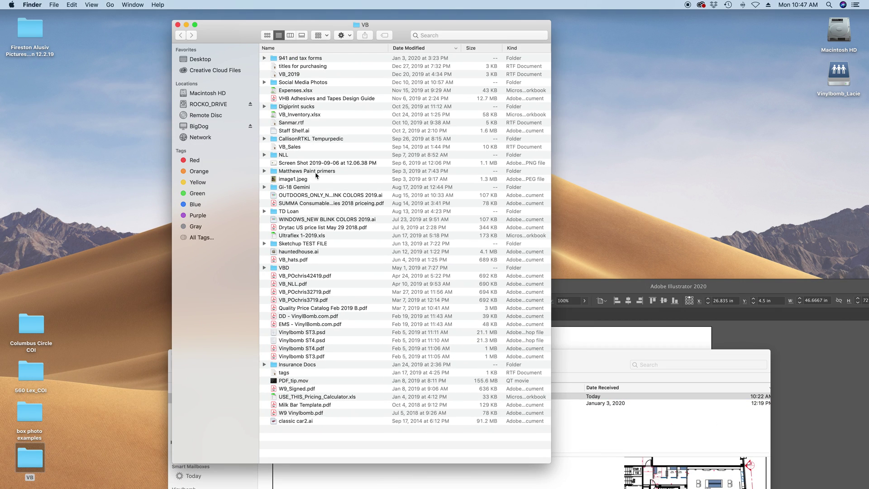
pyautogui.click(176, 24)
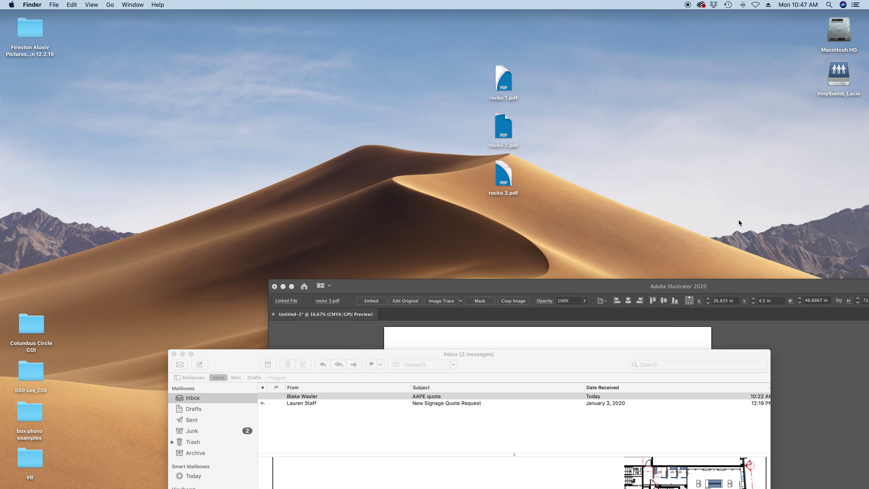
# - Retrieve rocko.pdf from the Trash to the desktop and open it in Illustrator
pyautogui.click(832, 469)
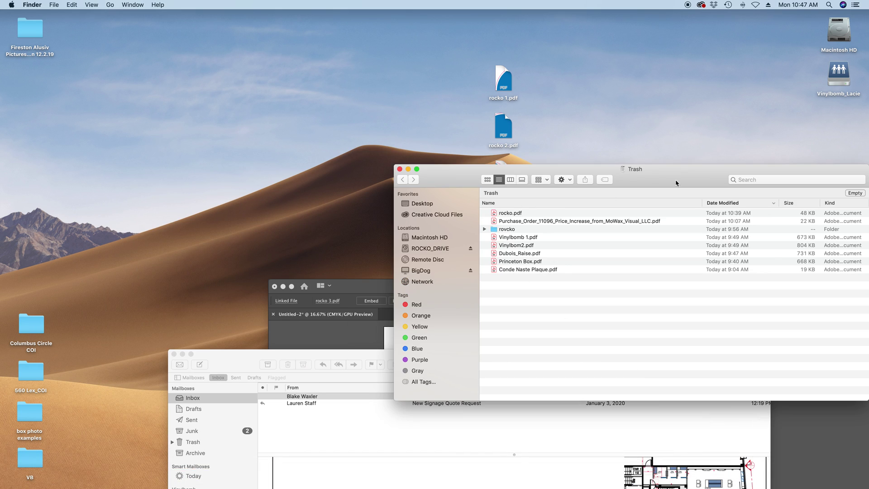
pyautogui.click(397, 188)
pyautogui.press('space')
pyautogui.press('space')
pyautogui.moveTo(384, 190); pyautogui.dragTo(304, 473)
pyautogui.click(279, 144)
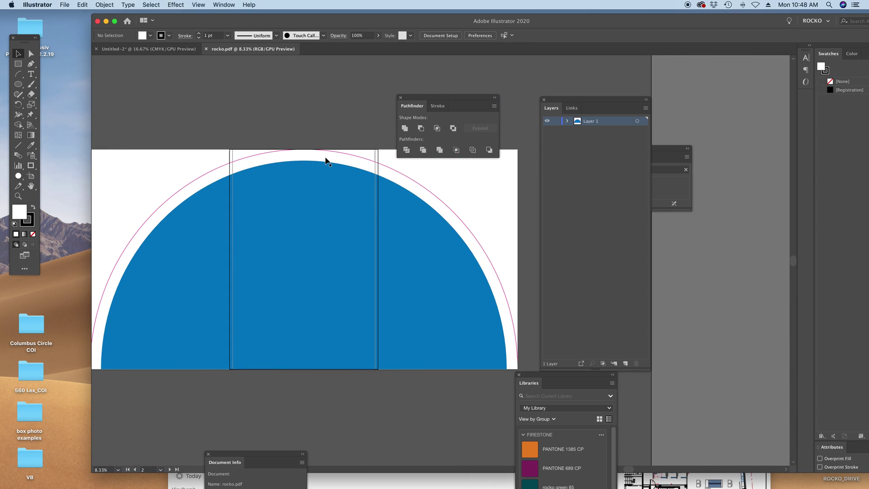
pyautogui.press('a')
pyautogui.moveTo(329, 160); pyautogui.dragTo(222, 83)
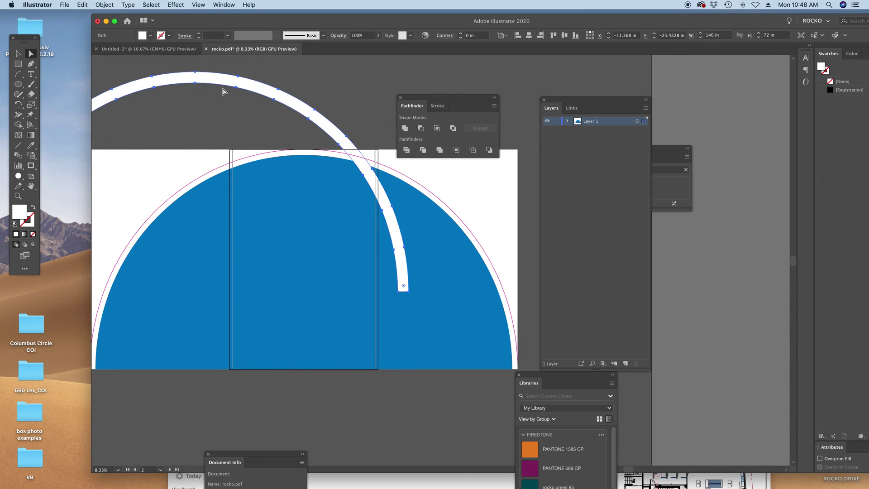
pyautogui.press('super+z')
# - Divide the blue half circle and white ring with Pathfinder, then delete all pieces sharing the ring's white fill and stroke
pyautogui.keyDown('shift'); pyautogui.click(371, 261); pyautogui.keyUp('shift')
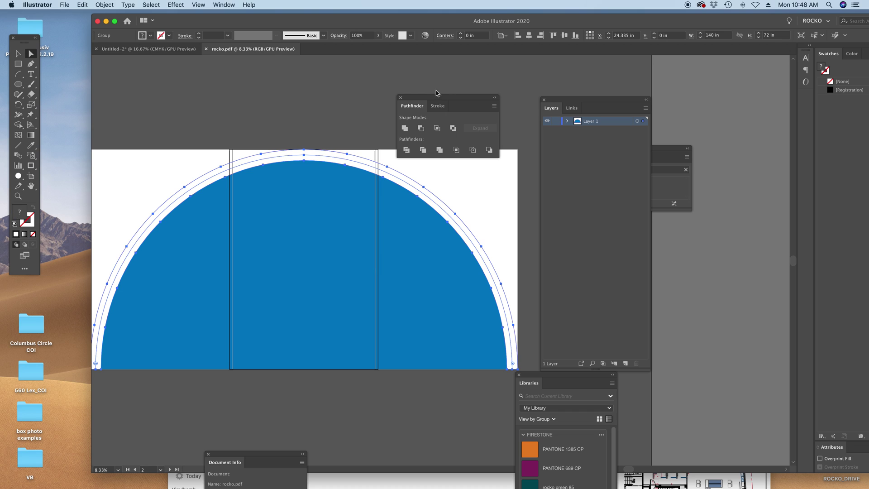
pyautogui.click(405, 150)
pyautogui.click(303, 131)
pyautogui.click(302, 154)
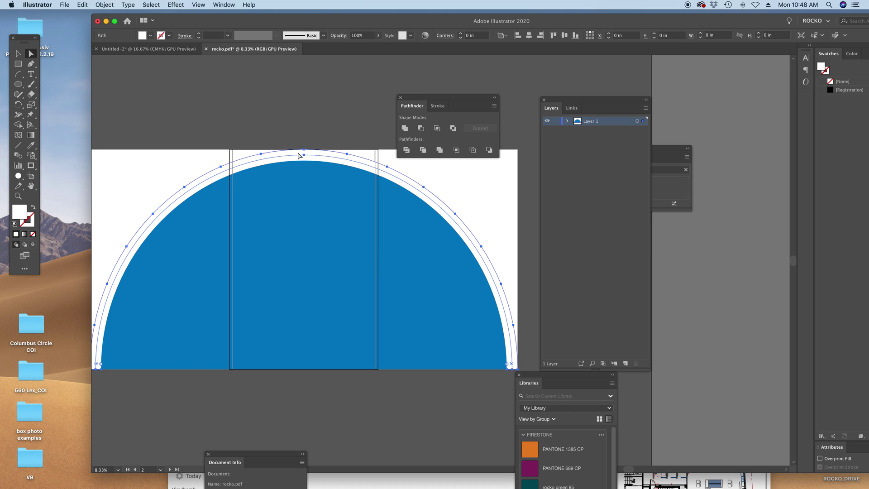
pyautogui.click(151, 4)
pyautogui.moveTo(186, 90)
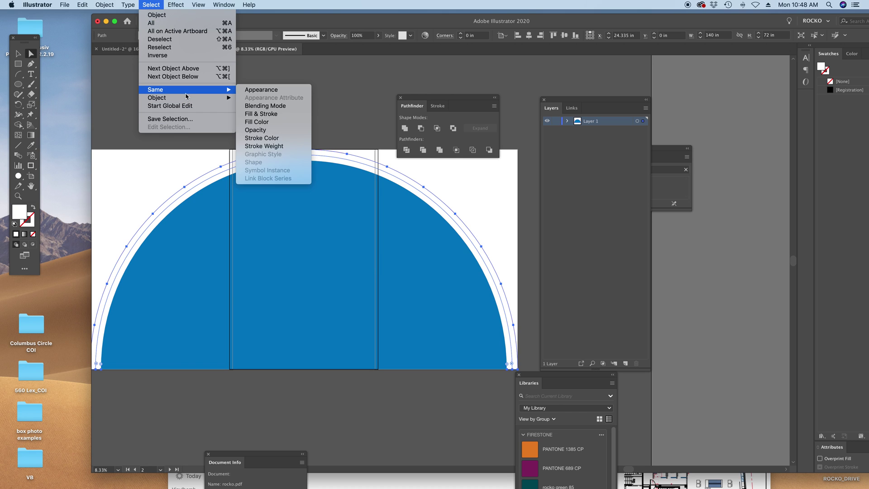
pyautogui.click(250, 114)
pyautogui.click(251, 123)
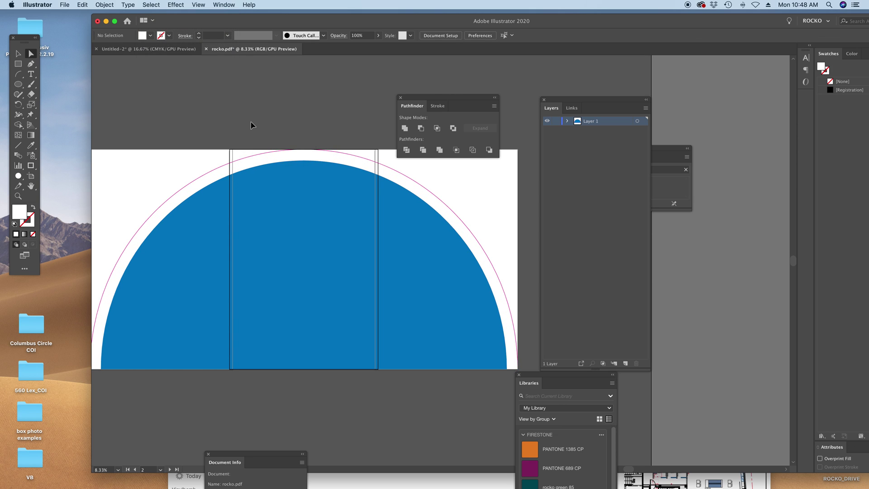
pyautogui.press('super+y')
pyautogui.press('super+y')
# - Examine the magenta contour path around the half circle and at its lower corner
pyautogui.moveTo(323, 179); pyautogui.dragTo(308, 164)
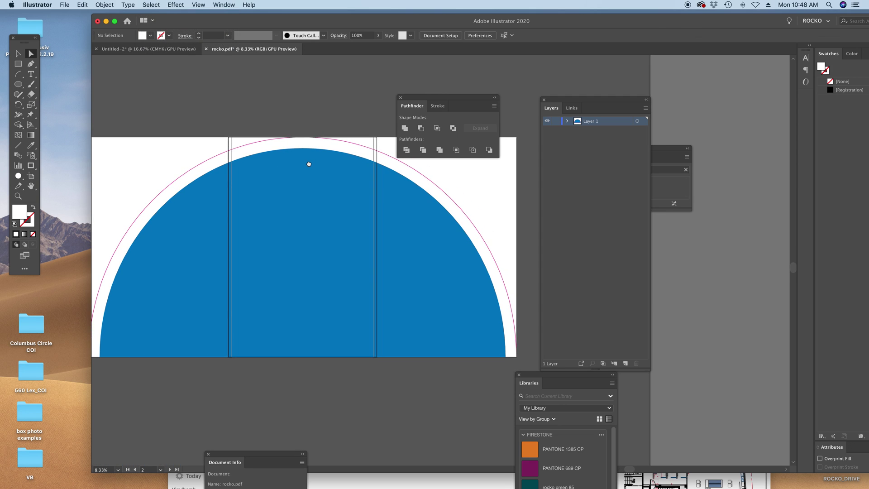
pyautogui.click(480, 235)
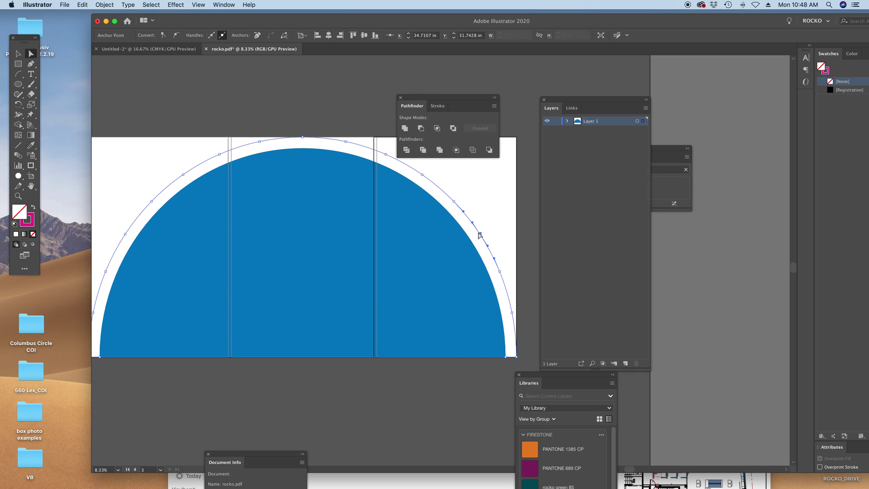
pyautogui.moveTo(265, 190); pyautogui.dragTo(312, 158)
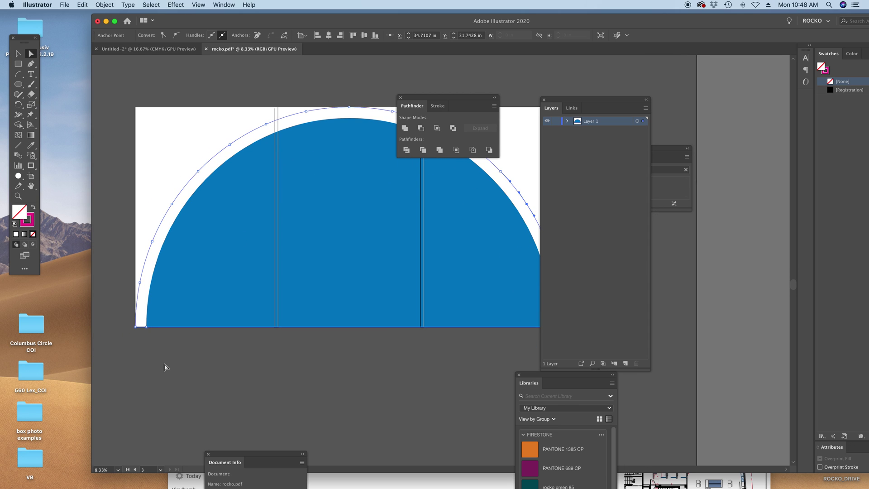
pyautogui.moveTo(172, 340); pyautogui.dragTo(287, 271)
pyautogui.press('a')
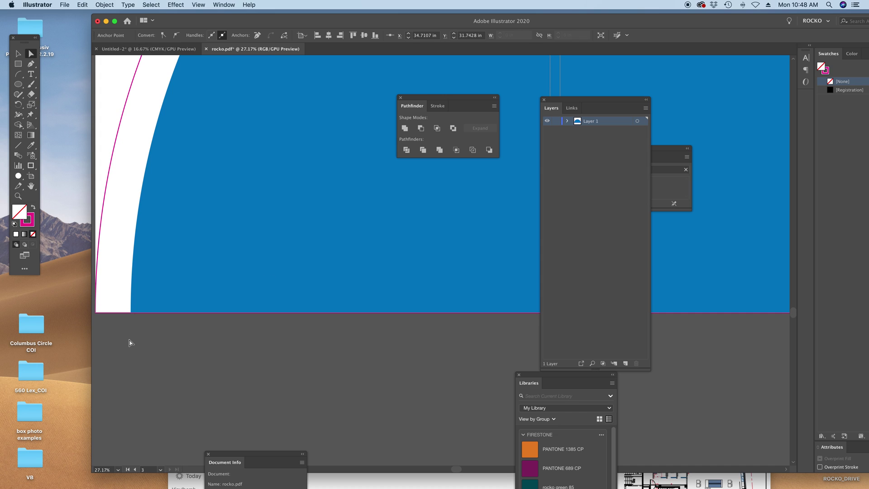
pyautogui.click(104, 218)
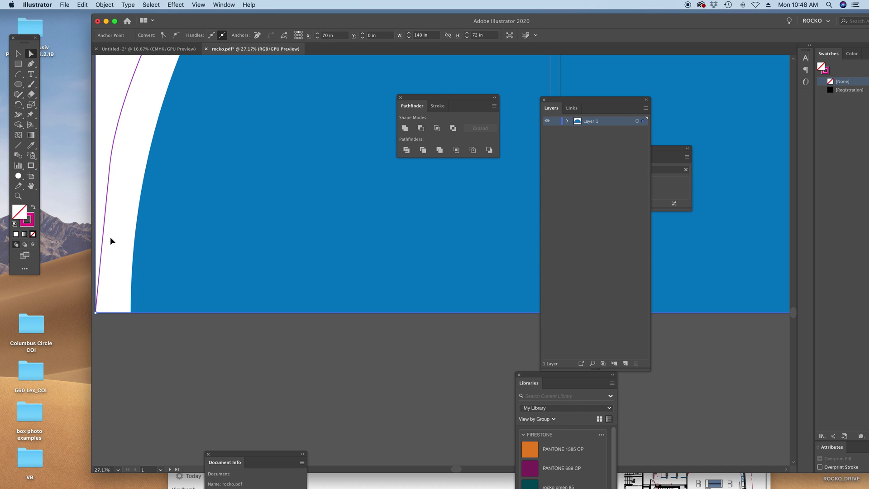
pyautogui.press('v')
pyautogui.click(157, 357)
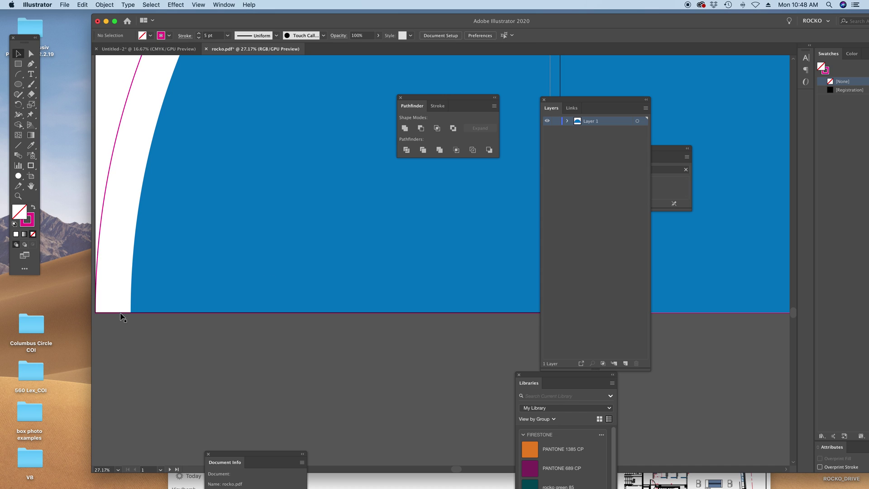
pyautogui.click(120, 354)
pyautogui.press('z')
pyautogui.keyDown('alt'); pyautogui.click(293, 357); pyautogui.keyUp('alt')
pyautogui.keyDown('alt'); pyautogui.click(381, 360); pyautogui.keyUp('alt')
pyautogui.moveTo(530, 245); pyautogui.dragTo(322, 441)
pyautogui.keyDown('alt'); pyautogui.click(385, 378); pyautogui.keyUp('alt')
pyautogui.keyDown('alt'); pyautogui.click(500, 337); pyautogui.keyUp('alt')
pyautogui.moveTo(500, 337); pyautogui.dragTo(433, 425)
# - Save a copy of all artboards to the Desktop as the Adobe PDF v2_rocko copy.pdf
pyautogui.press('super+alt+s')
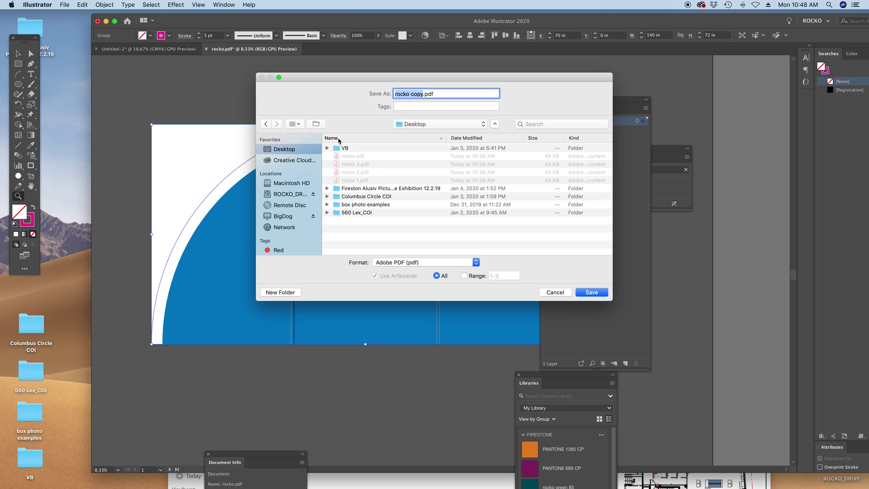
pyautogui.press('Left')
pyautogui.write('v2_')
pyautogui.click(419, 263)
pyautogui.click(419, 261)
pyautogui.click(598, 292)
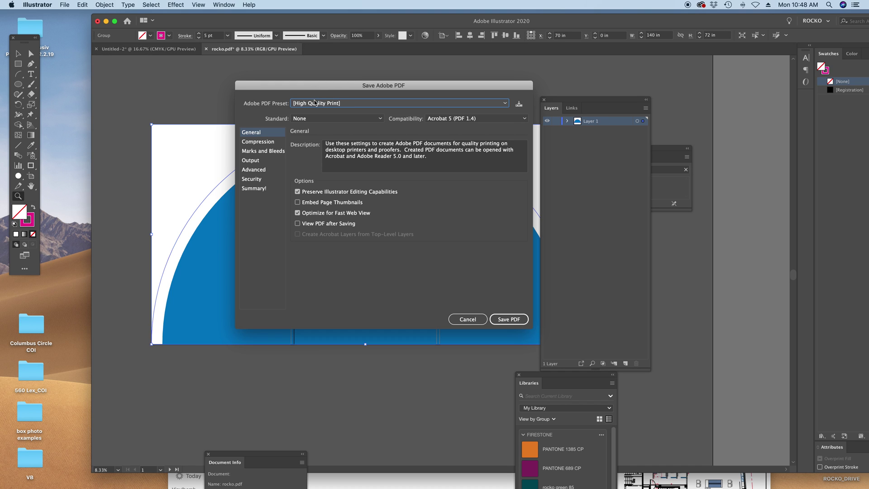
pyautogui.click(315, 103)
pyautogui.click(323, 141)
pyautogui.click(508, 319)
# - Move the old rocko PDF files from the desktop to the Trash
pyautogui.moveTo(444, 15); pyautogui.dragTo(208, 370)
pyautogui.click(388, 120)
pyautogui.moveTo(407, 154); pyautogui.dragTo(531, 209)
pyautogui.moveTo(502, 172); pyautogui.dragTo(832, 459)
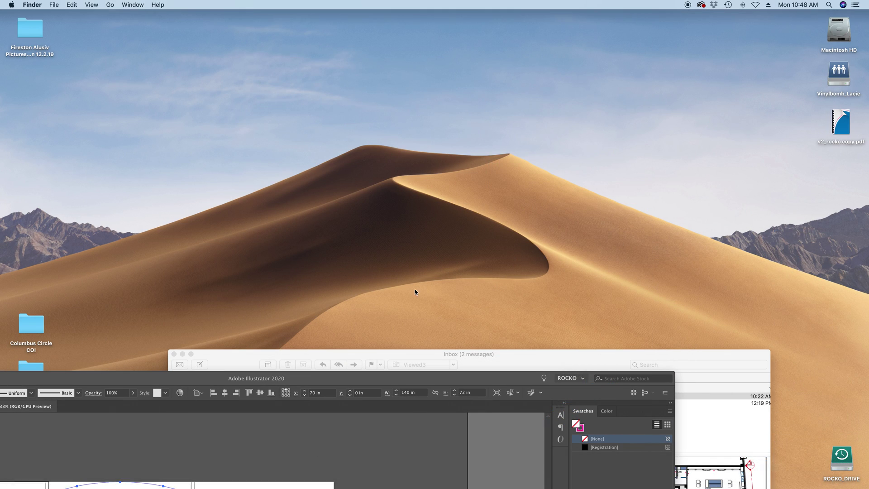
# - Move v2_rocko copy.pdf to a free spot on the desktop, open it in Acrobat and dismiss the sharing popup
pyautogui.moveTo(836, 116); pyautogui.dragTo(237, 67)
pyautogui.doubleClick(239, 69)
pyautogui.click(667, 202)
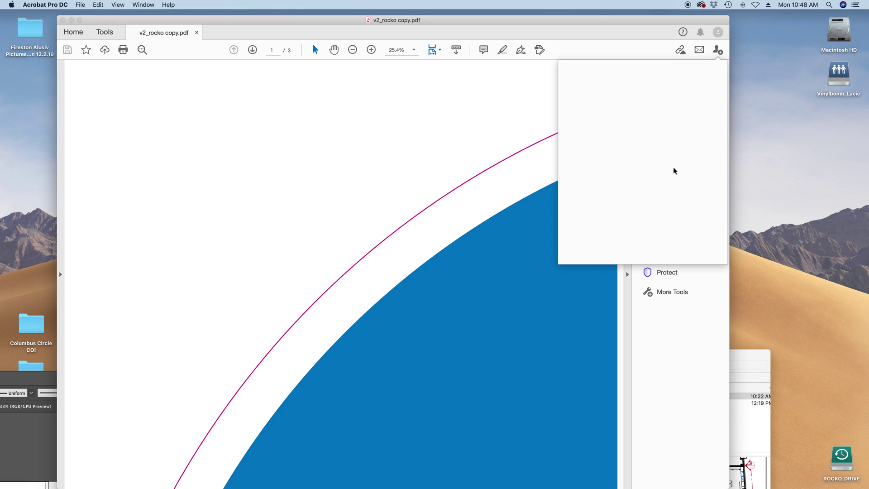
pyautogui.click(624, 41)
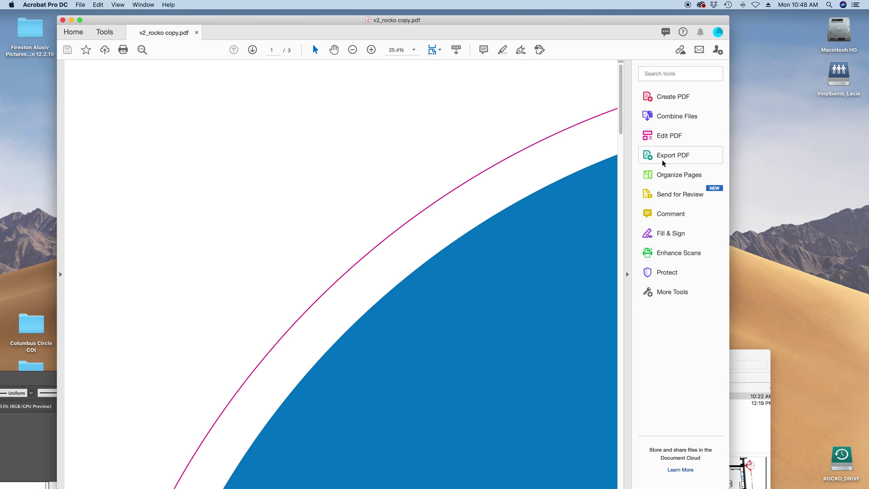
# - Extract all three pages of the PDF as separate files to the Desktop
pyautogui.click(666, 174)
pyautogui.press('super+a')
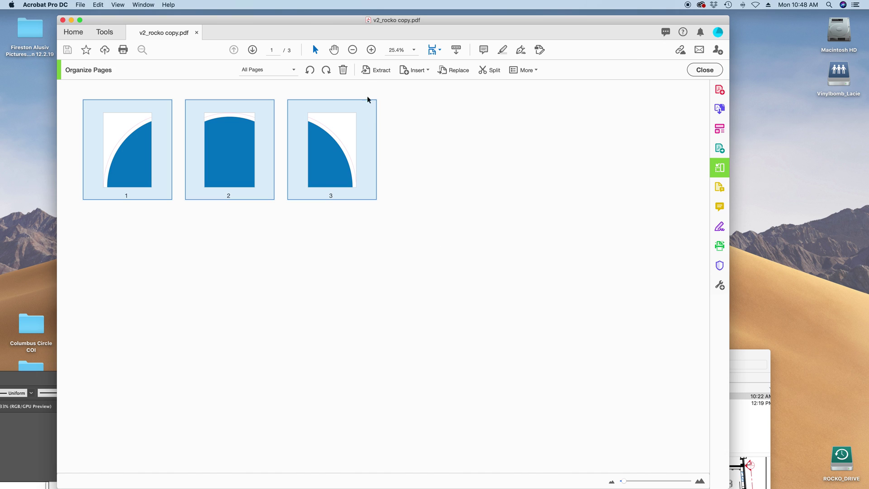
pyautogui.click(374, 71)
pyautogui.click(374, 92)
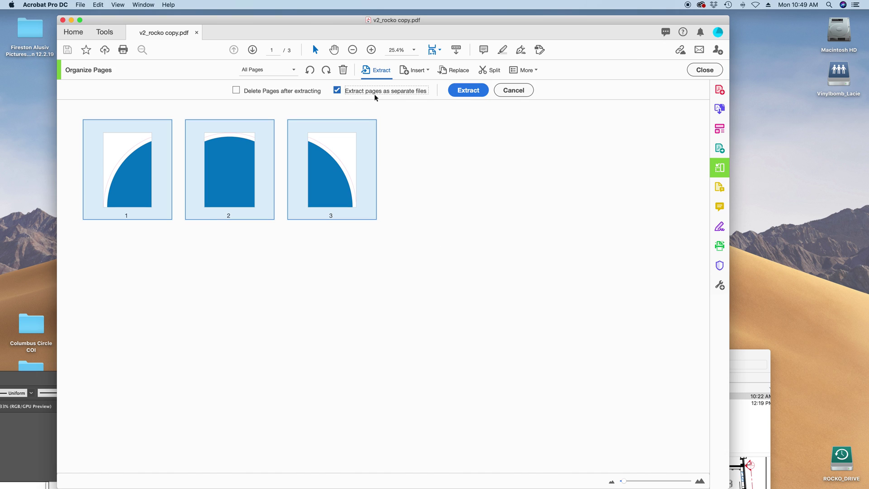
pyautogui.click(465, 91)
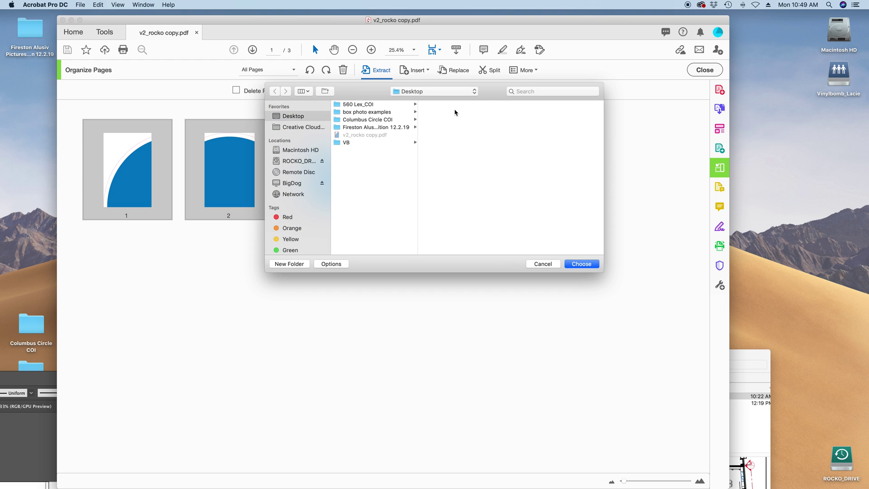
pyautogui.click(577, 264)
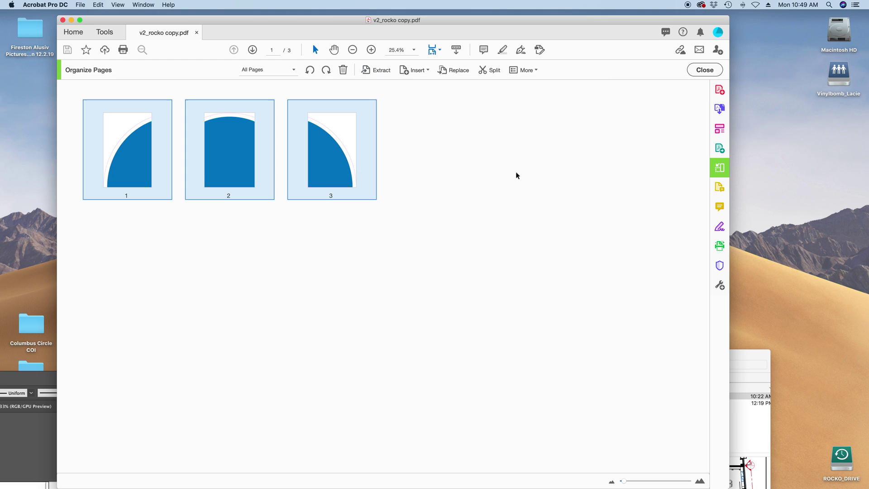
# - Close v2_rocko copy.pdf and move the three extracted panel PDFs together to the middle of the desktop
pyautogui.moveTo(370, 20); pyautogui.dragTo(462, 20)
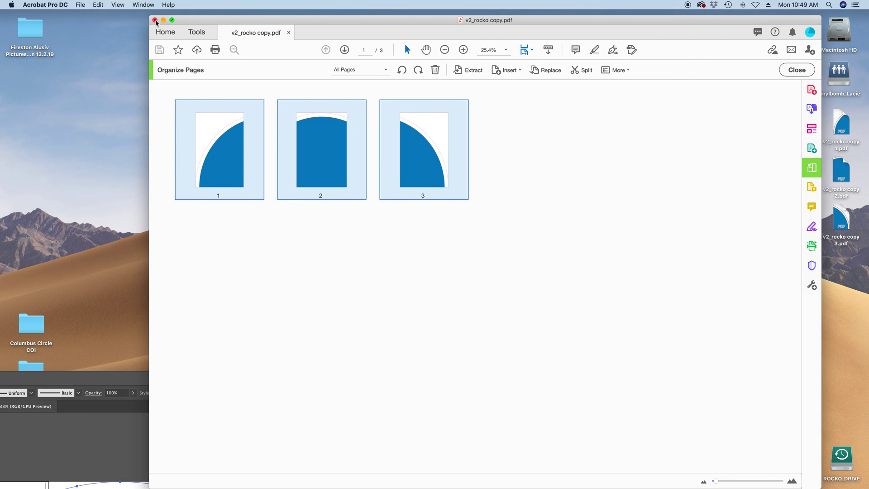
pyautogui.click(154, 20)
pyautogui.click(489, 175)
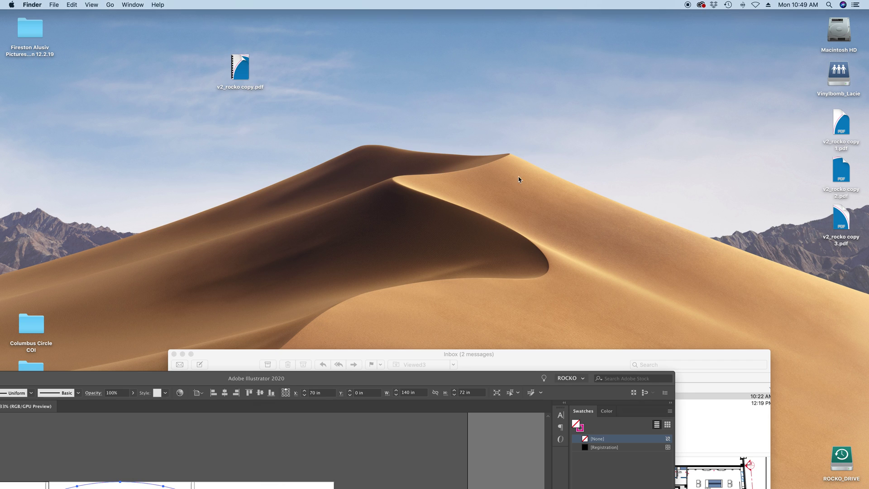
pyautogui.moveTo(806, 132); pyautogui.dragTo(368, 166)
pyautogui.click(325, 168)
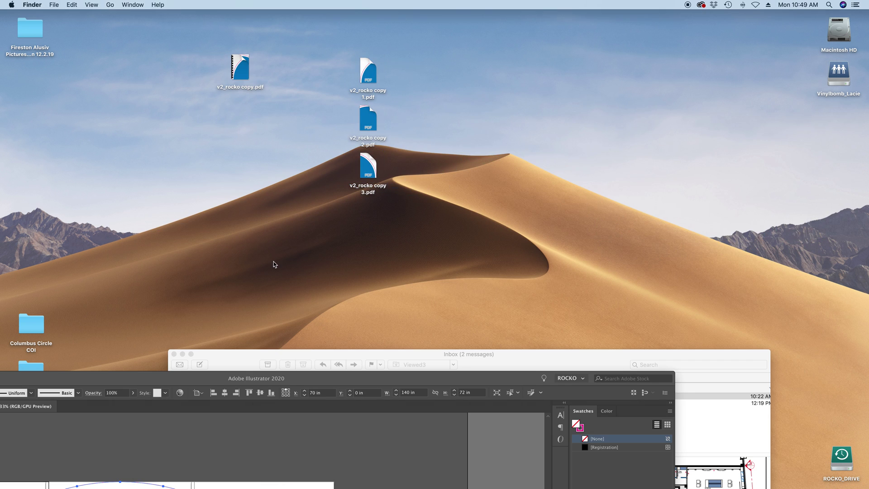
# - Switch to Illustrator, bring its window back into view and close rocko.pdf without saving
pyautogui.moveTo(267, 488)
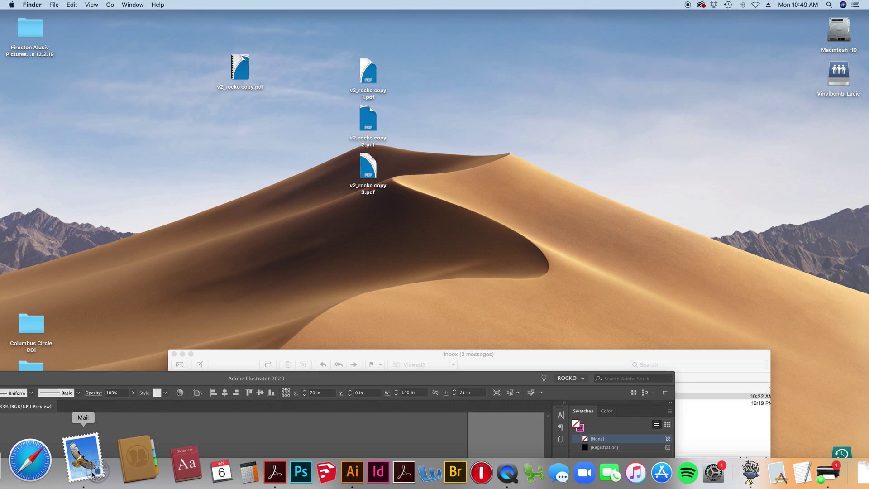
pyautogui.click(295, 464)
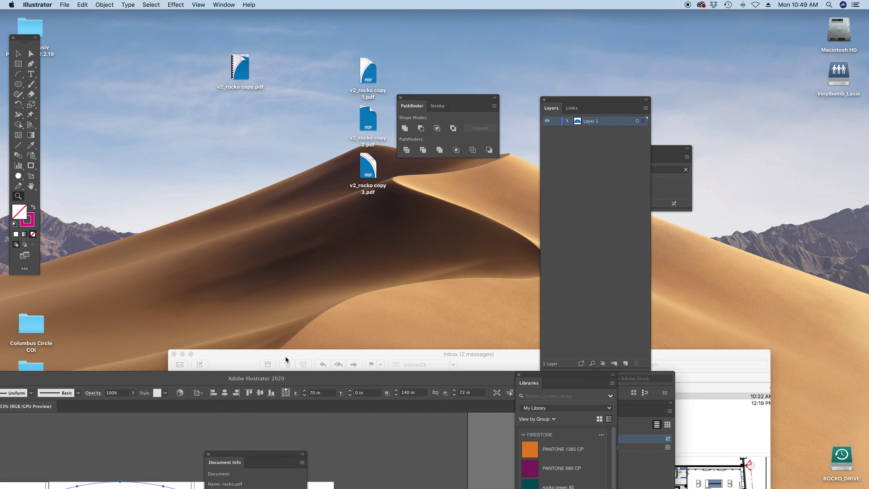
pyautogui.moveTo(187, 375)
pyautogui.mouseDown()
pyautogui.moveTo(200, 369)
pyautogui.moveTo(351, 153)
pyautogui.mouseUp()
pyautogui.press('super+a')
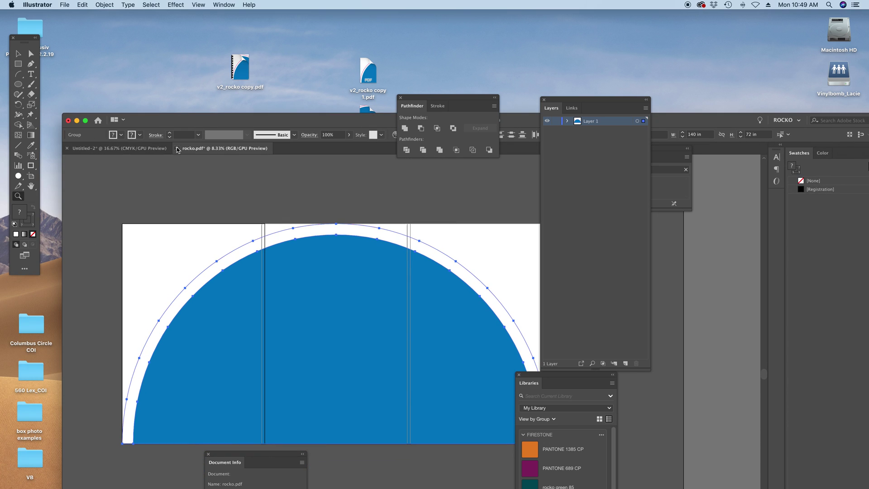
pyautogui.click(177, 148)
pyautogui.click(479, 365)
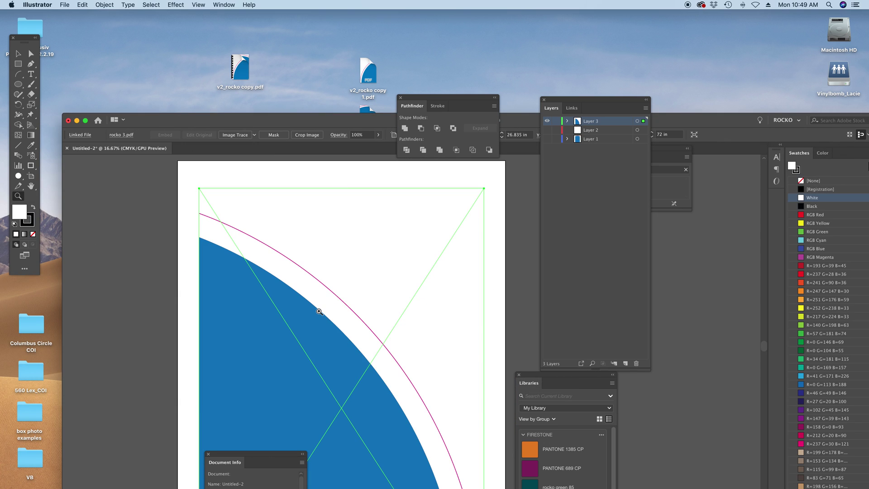
# - Delete the old rocko 3.pdf panel from Layer 3 and place the three v2_rocko copy PDFs from the desktop on Layer 1
pyautogui.press('Delete')
pyautogui.click(547, 139)
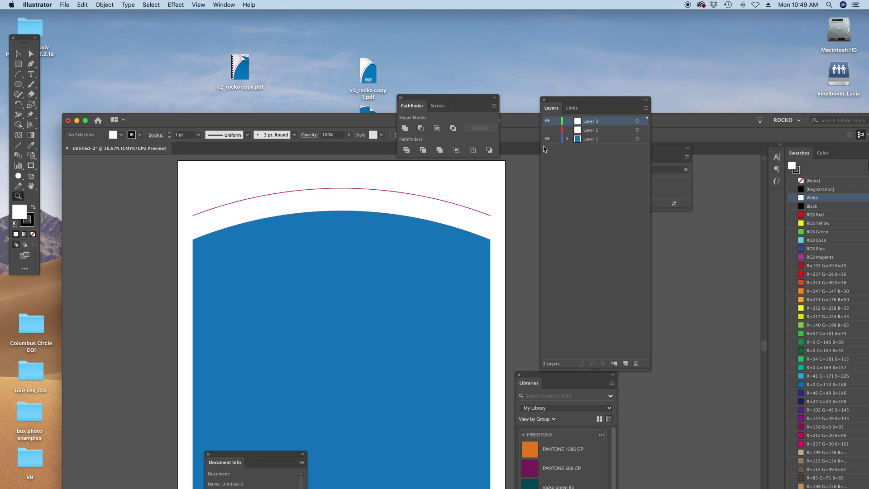
pyautogui.click(590, 139)
pyautogui.press('v')
pyautogui.moveTo(329, 122); pyautogui.dragTo(325, 264)
pyautogui.moveTo(342, 71); pyautogui.dragTo(385, 219)
pyautogui.moveTo(372, 191); pyautogui.dragTo(200, 411)
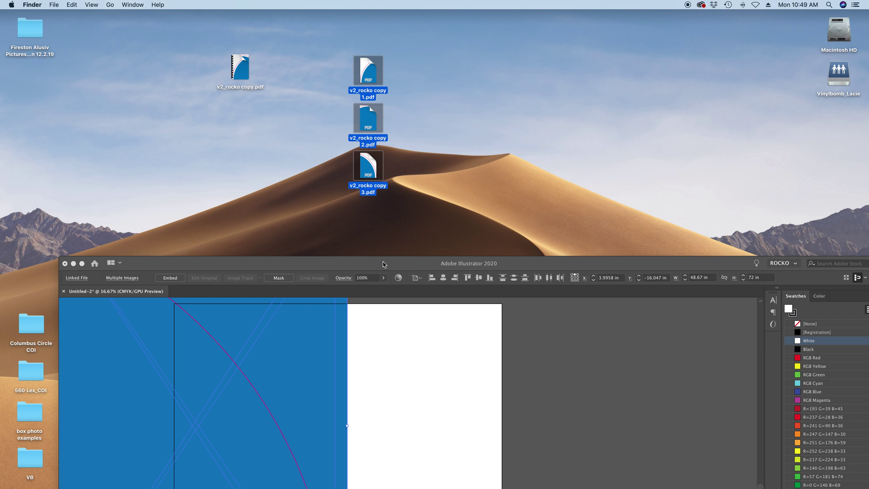
pyautogui.moveTo(370, 263); pyautogui.dragTo(352, 35)
# - Center all the placed panel PDFs horizontally and vertically on the artboard
pyautogui.press('z')
pyautogui.keyDown('alt'); pyautogui.click(308, 191); pyautogui.keyUp('alt')
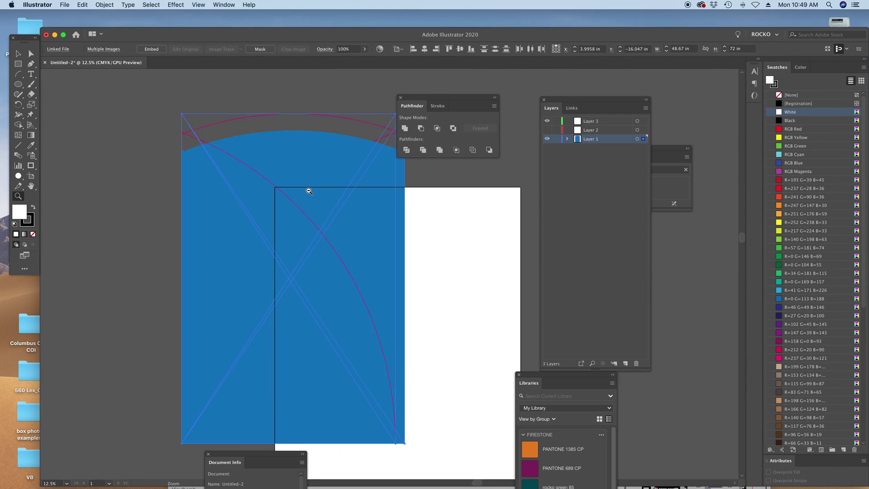
pyautogui.keyDown('alt'); pyautogui.click(308, 190); pyautogui.keyUp('alt')
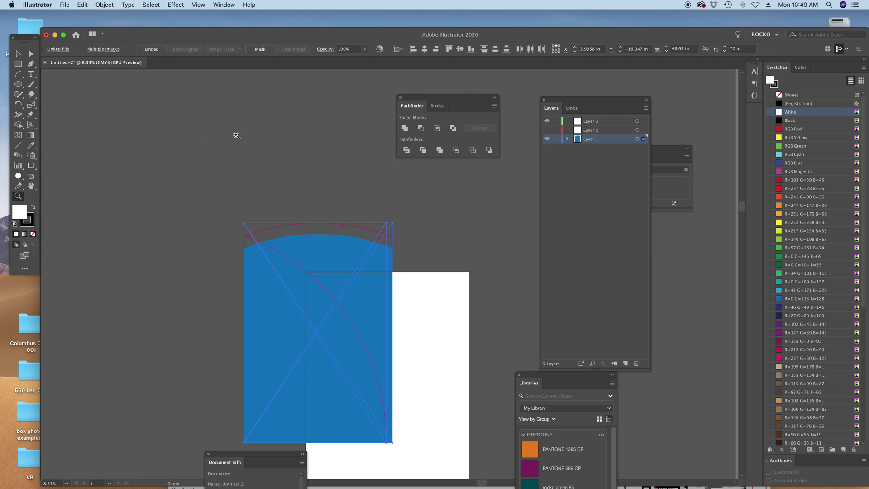
pyautogui.moveTo(345, 41); pyautogui.dragTo(318, 23)
pyautogui.press('v')
pyautogui.click(177, 143)
pyautogui.press('super+a')
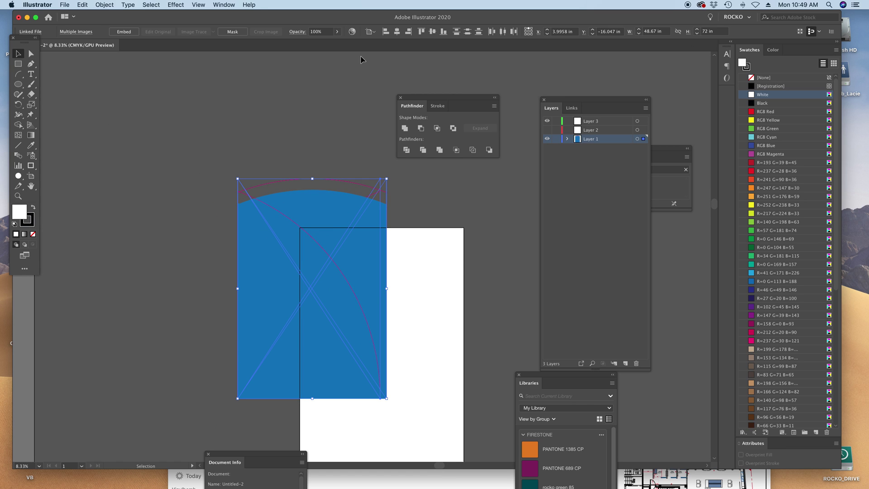
pyautogui.click(398, 32)
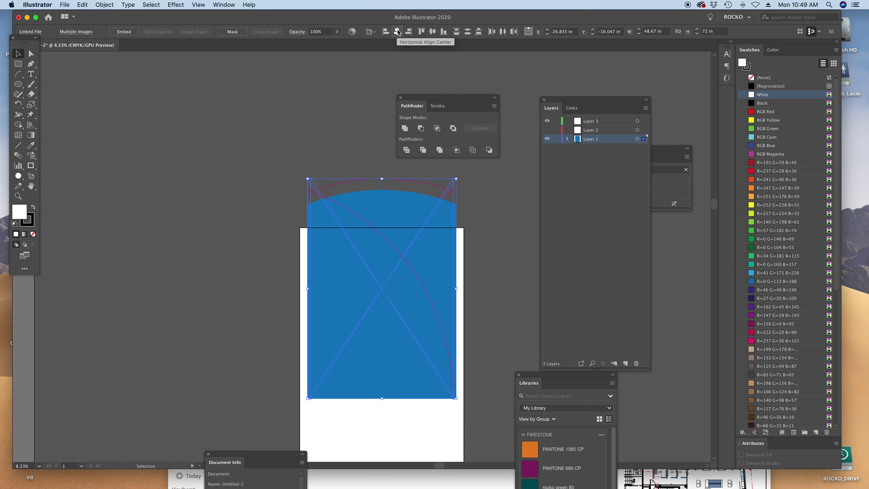
pyautogui.click(432, 31)
pyautogui.moveTo(276, 153); pyautogui.dragTo(237, 83)
pyautogui.click(496, 89)
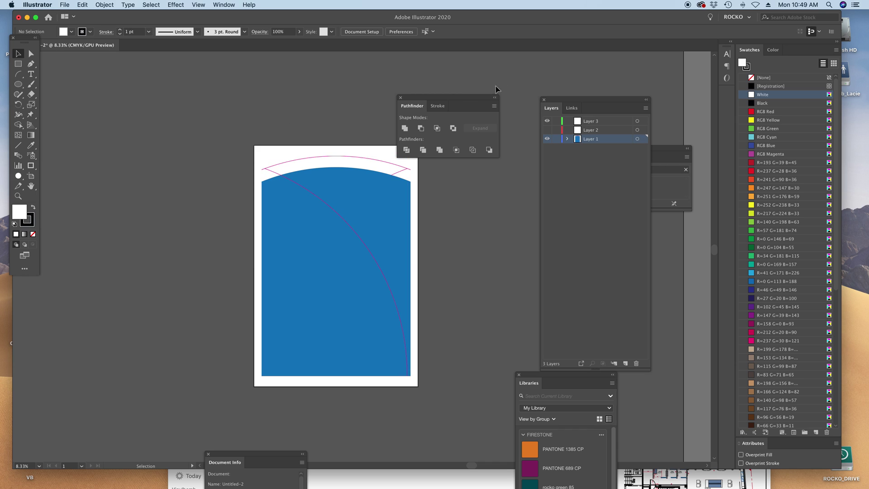
pyautogui.moveTo(455, 98); pyautogui.dragTo(491, 68)
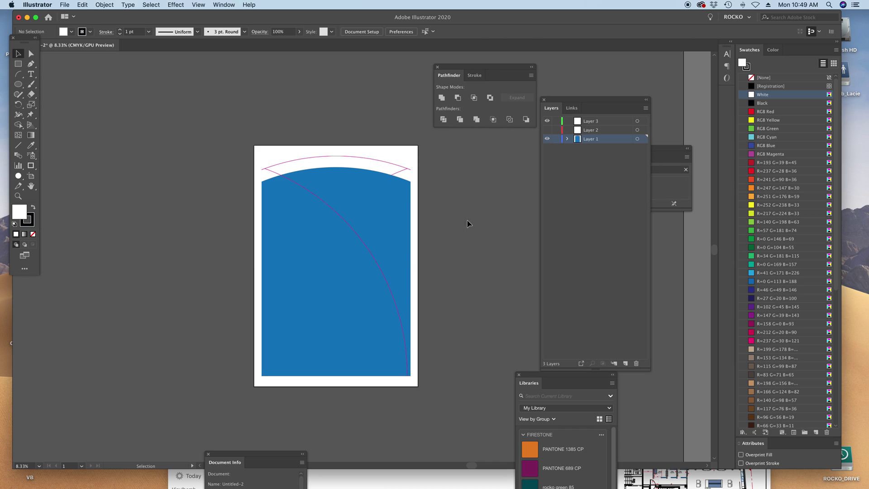
# - Move the placed v2_rocko copy 3.pdf from Layer 1 to Layer 3, undoing any accidental shift
pyautogui.click(333, 258)
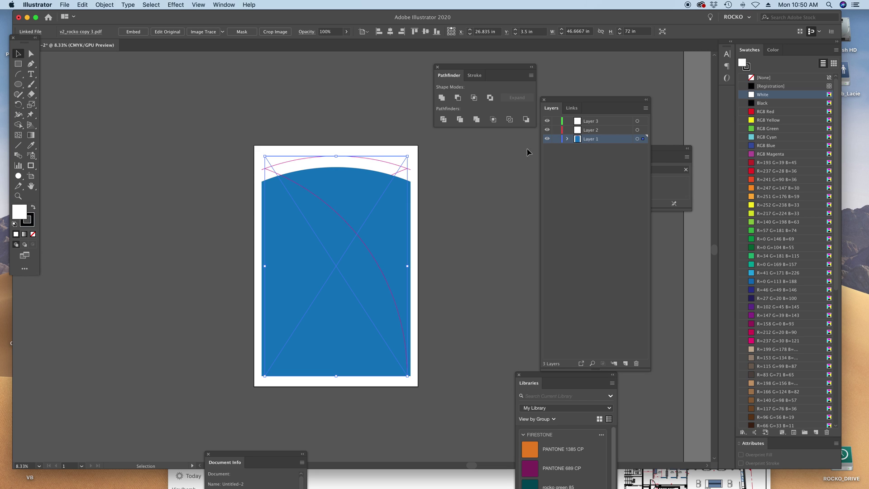
pyautogui.click(472, 179)
pyautogui.moveTo(329, 240); pyautogui.dragTo(254, 312)
pyautogui.press('super+z')
pyautogui.moveTo(644, 126); pyautogui.dragTo(644, 122)
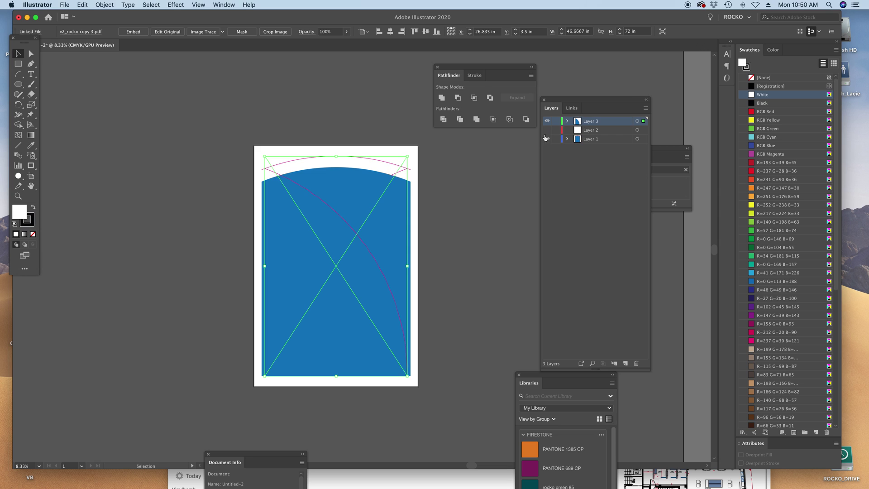
# - Hide Layer 1 and flatten the transparency of the placed panel on Layer 3 with the Custom preset
pyautogui.click(547, 138)
pyautogui.click(105, 4)
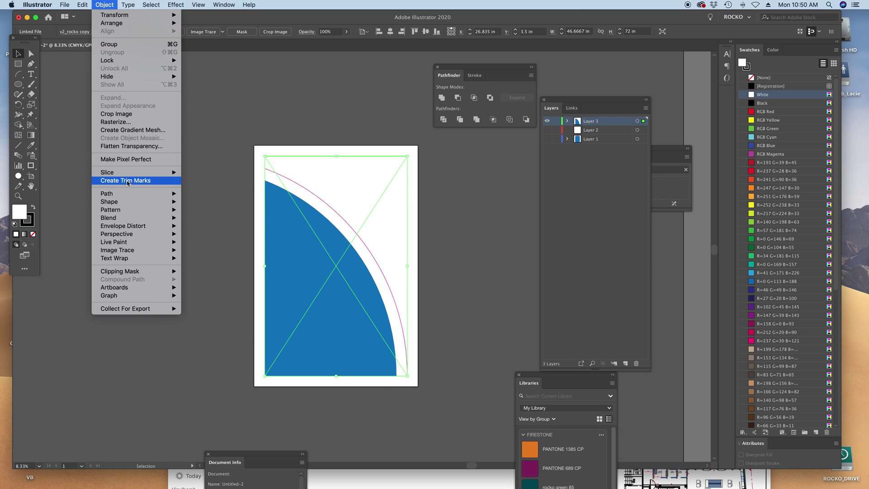
pyautogui.click(131, 146)
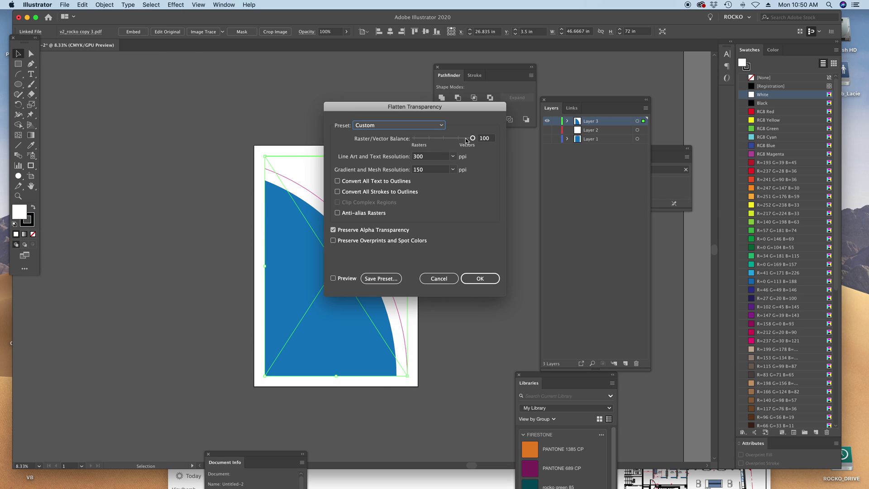
pyautogui.click(480, 278)
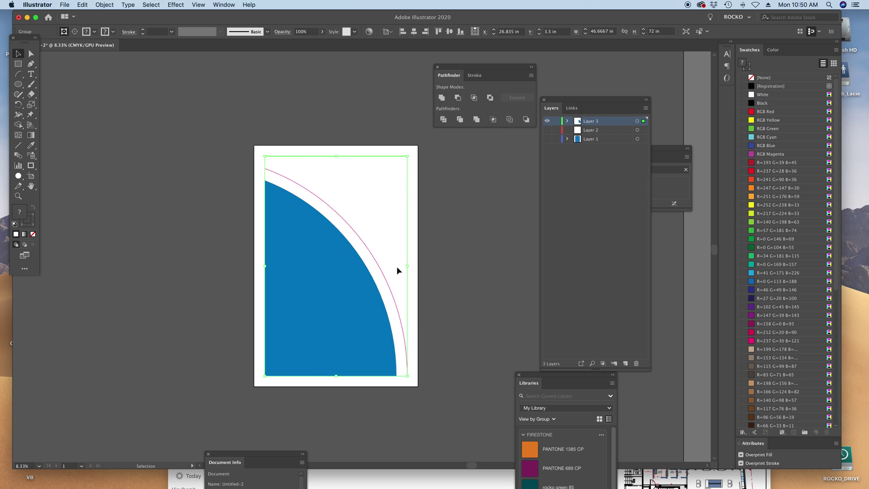
# - Release the clipping mask on the flattened panel and delete the leftover empty frame, checking the paths in outline view
pyautogui.hotkey('ctrl', 'y')
pyautogui.hotkey('ctrl', 'y')
pyautogui.hotkey('ctrl', 'a')
pyautogui.press('a')
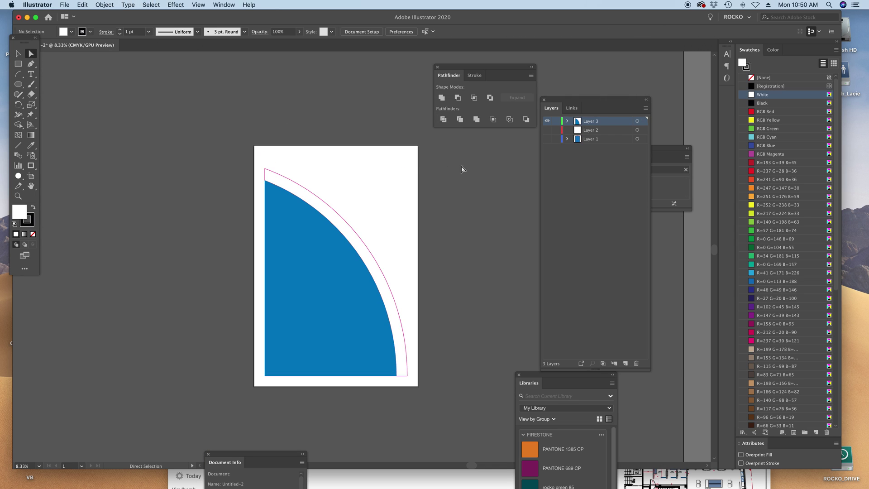
pyautogui.click(366, 189)
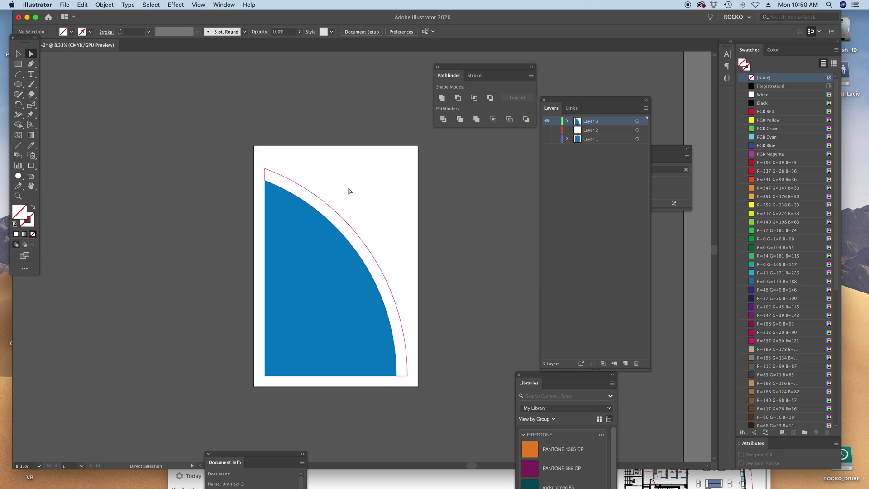
pyautogui.click(265, 175)
pyautogui.click(233, 174)
pyautogui.press('super+y')
pyautogui.hotkey('ctrl', 'y')
pyautogui.click(284, 194)
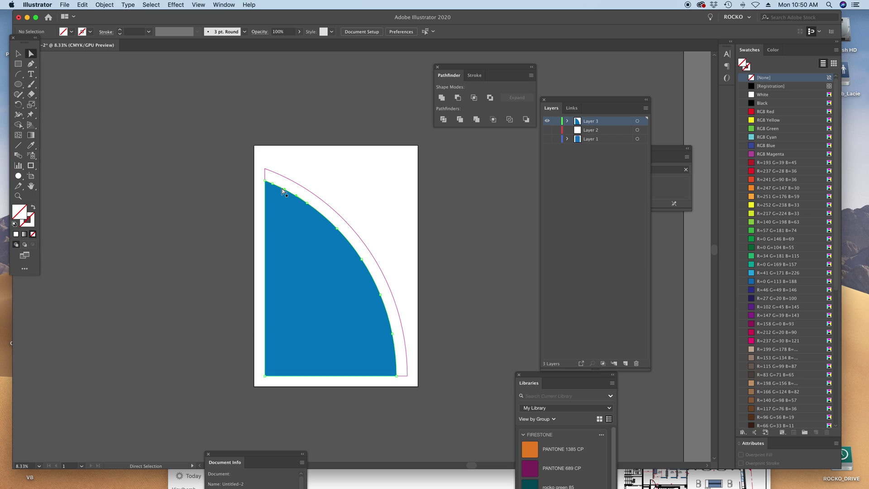
# - Duplicate the blue shape and its magenta cut line onto a new layer above Layer 3, with Layer 3 hidden
pyautogui.click(19, 55)
pyautogui.moveTo(139, 107); pyautogui.dragTo(469, 421)
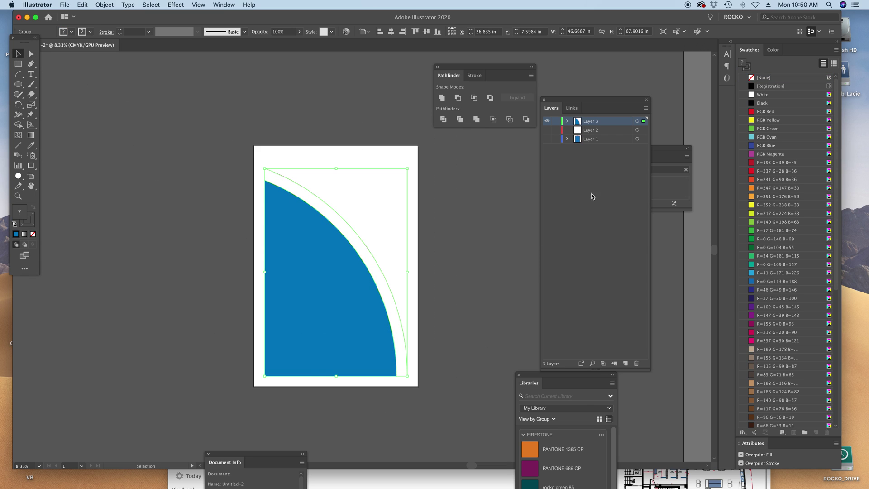
pyautogui.press('a')
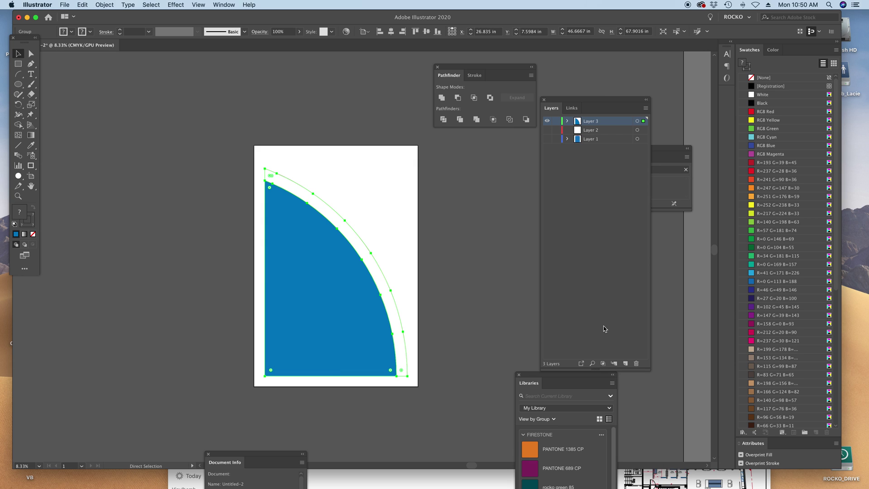
pyautogui.press('v')
pyautogui.click(625, 364)
pyautogui.moveTo(644, 121); pyautogui.dragTo(644, 121)
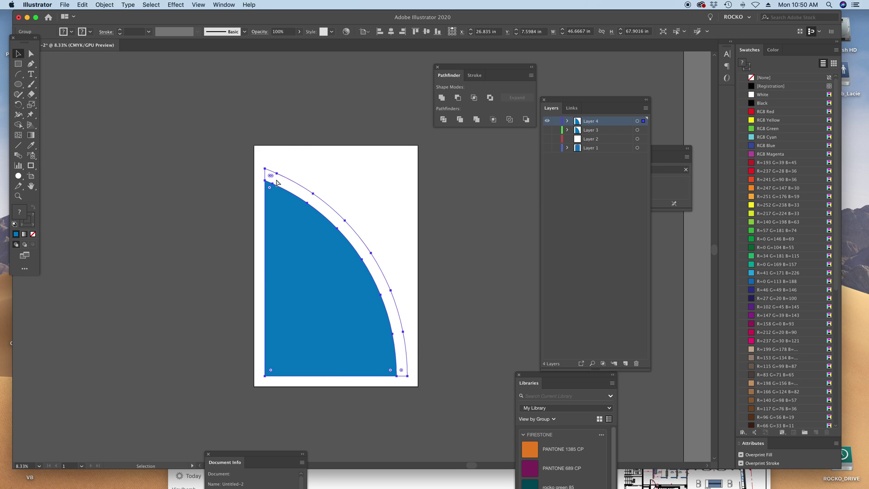
# - Ungroup the artwork on Layer 4 and swap the magenta cut line's stroke to a solid fill
pyautogui.press('super+shift+g')
pyautogui.click(284, 146)
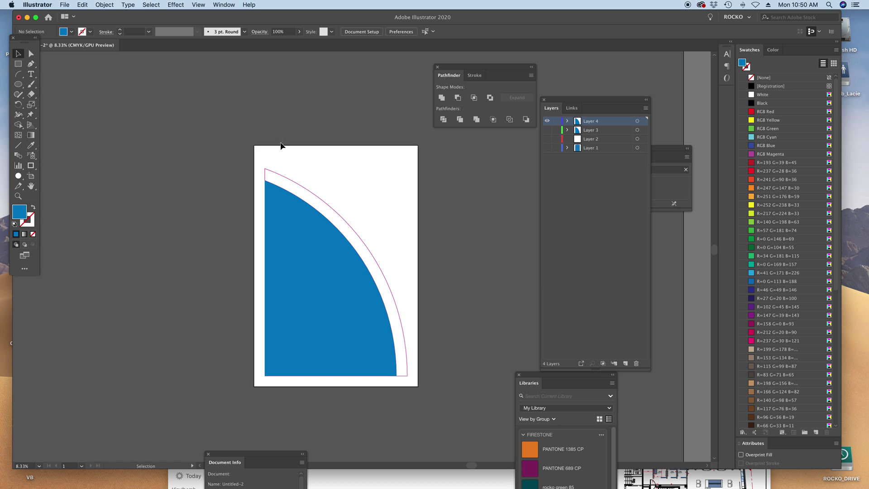
pyautogui.click(263, 175)
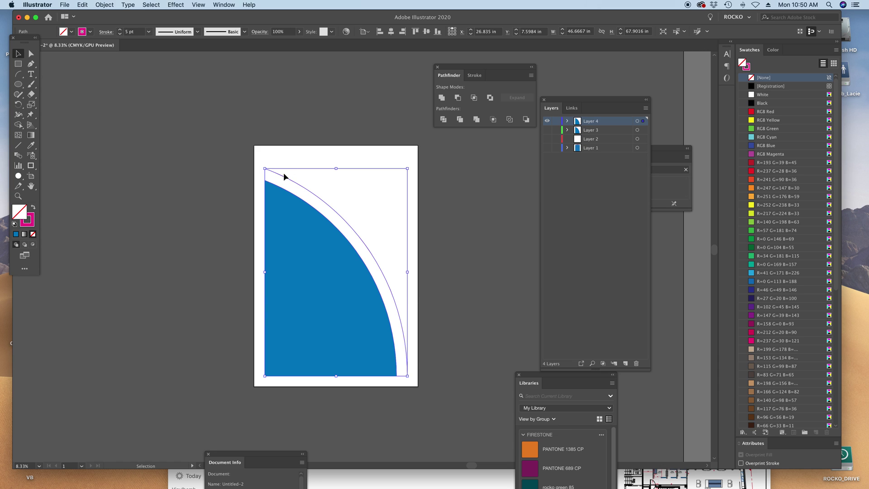
pyautogui.moveTo(281, 176); pyautogui.dragTo(298, 149)
pyautogui.press('super+z')
pyautogui.hotkey('shift', 'x')
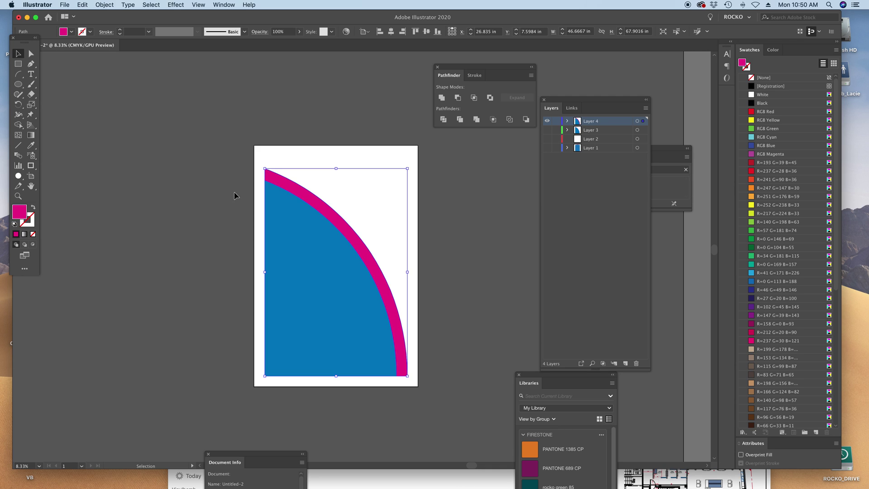
# - Unite the magenta and blue shapes on Layer 4 and turn the result into an unfilled outline with a 5 pt stroke
pyautogui.moveTo(258, 130); pyautogui.dragTo(314, 271)
pyautogui.click(442, 98)
pyautogui.hotkey('shift', 'x')
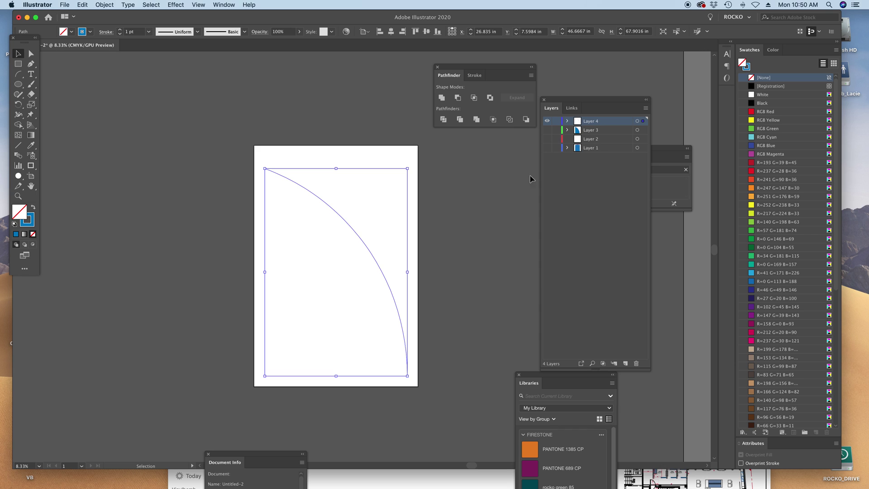
pyautogui.click(471, 193)
pyautogui.moveTo(341, 222); pyautogui.dragTo(313, 207)
pyautogui.click(407, 249)
pyautogui.click(124, 32)
pyautogui.write('5')
pyautogui.press('Return')
# - Show Layer 3 and compare its original cut line with the united outline by toggling the visibility of Layer 4
pyautogui.click(326, 136)
pyautogui.scroll(-2, 475, 154)
pyautogui.click(547, 130)
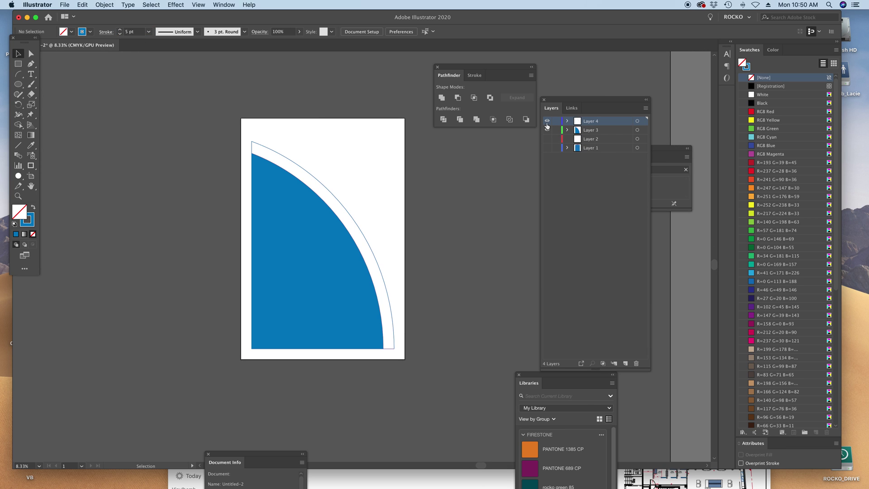
pyautogui.click(546, 121)
pyautogui.press('a')
pyautogui.moveTo(252, 132); pyautogui.dragTo(248, 147)
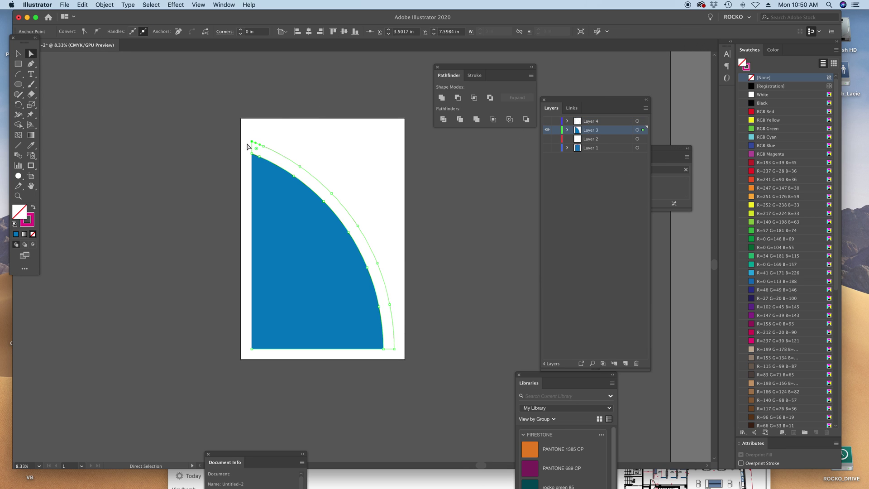
pyautogui.click(247, 147)
pyautogui.click(547, 122)
pyautogui.click(547, 122)
pyautogui.click(547, 121)
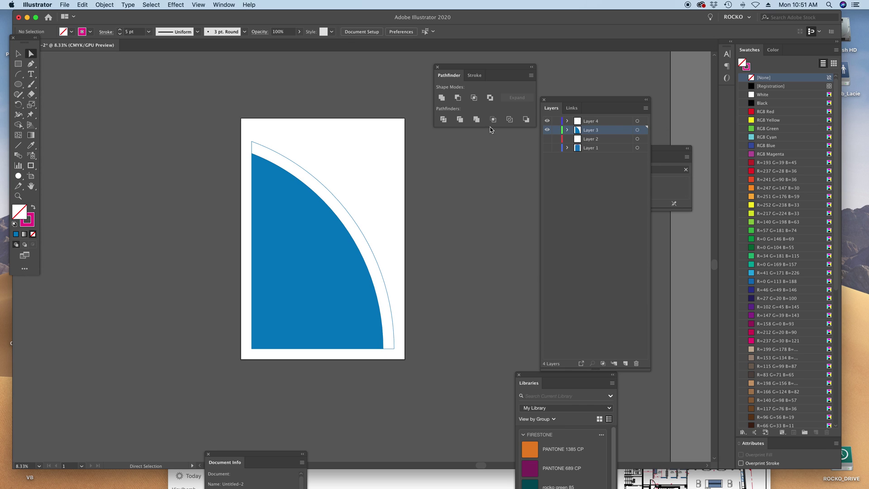
# - Recolor the united outline's stroke on Layer 4 to magenta with C 0 and M 100
pyautogui.press('v')
pyautogui.click(284, 157)
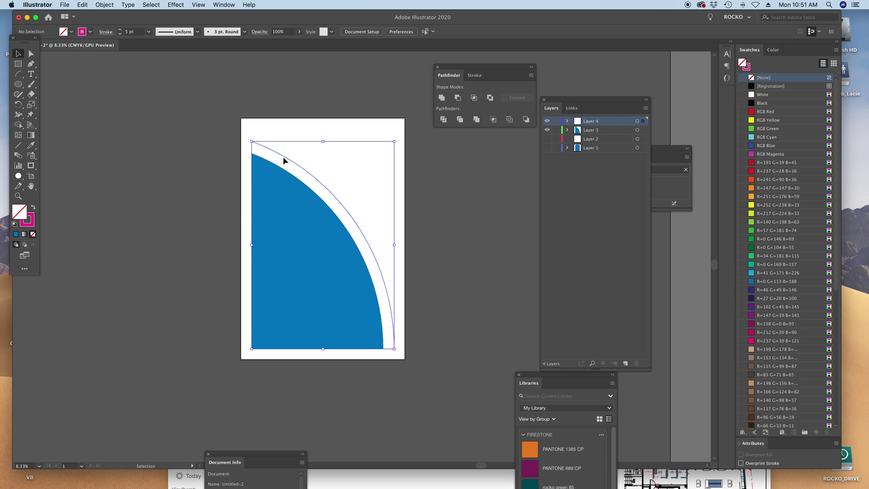
pyautogui.click(30, 226)
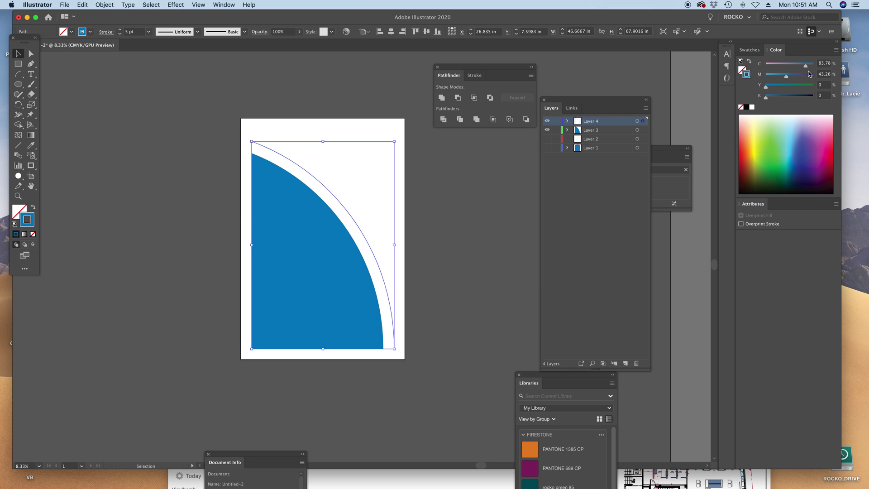
pyautogui.click(823, 63)
pyautogui.write('0')
pyautogui.press('Tab')
pyautogui.write('100')
pyautogui.press('Return')
pyautogui.click(221, 95)
# - Inspect the magenta cut line around the blue panel shape up close and in the full artboard view
pyautogui.press('z')
pyautogui.moveTo(237, 195); pyautogui.dragTo(313, 54)
pyautogui.moveTo(331, 238); pyautogui.dragTo(169, 233)
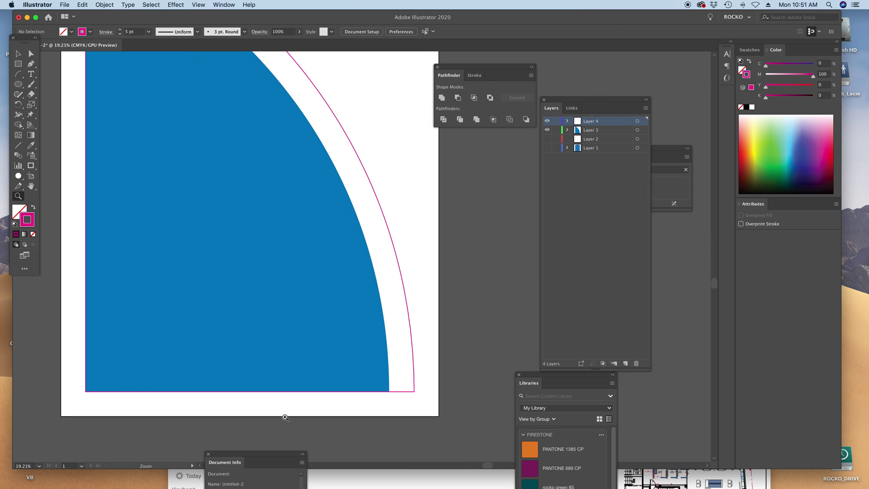
pyautogui.scroll(-4, 287, 214)
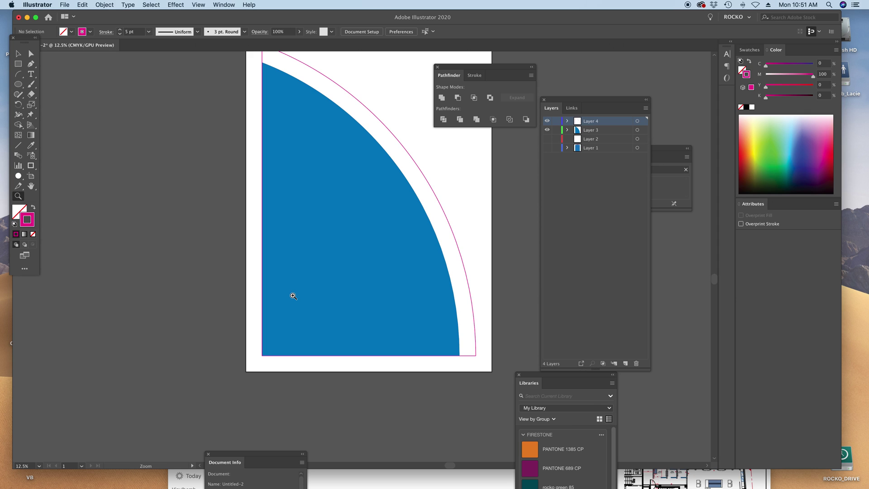
pyautogui.press('super+minus')
pyautogui.moveTo(345, 235); pyautogui.dragTo(302, 268)
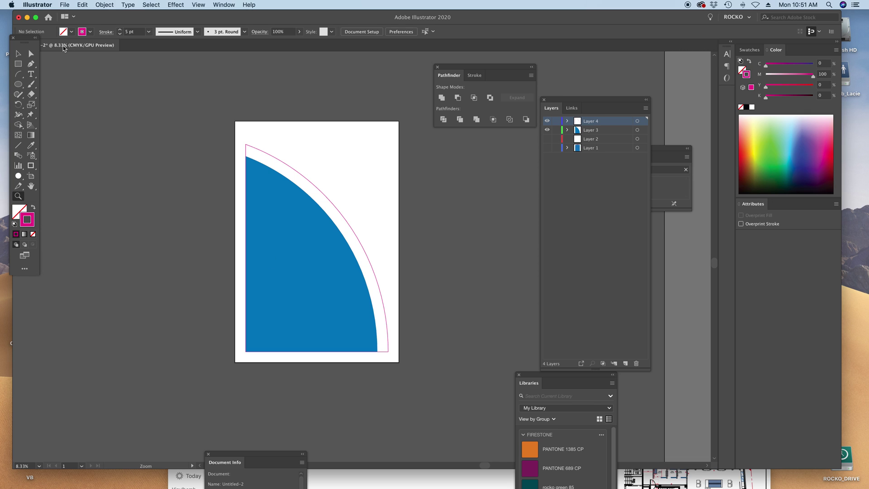
# - Hide Layers 4 and 3, move the middle panel graphic from Layer 1 to Layer 2, and hide Layer 1
pyautogui.click(18, 53)
pyautogui.press('super+y')
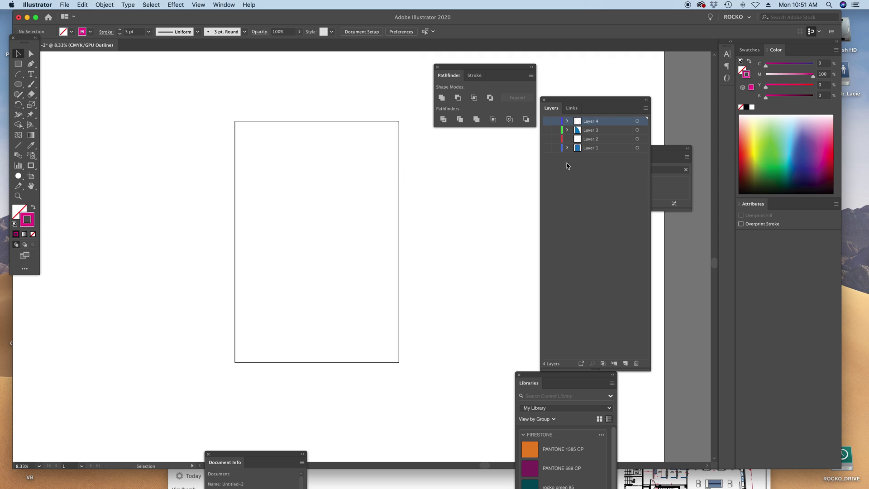
pyautogui.press('super+y')
pyautogui.click(256, 188)
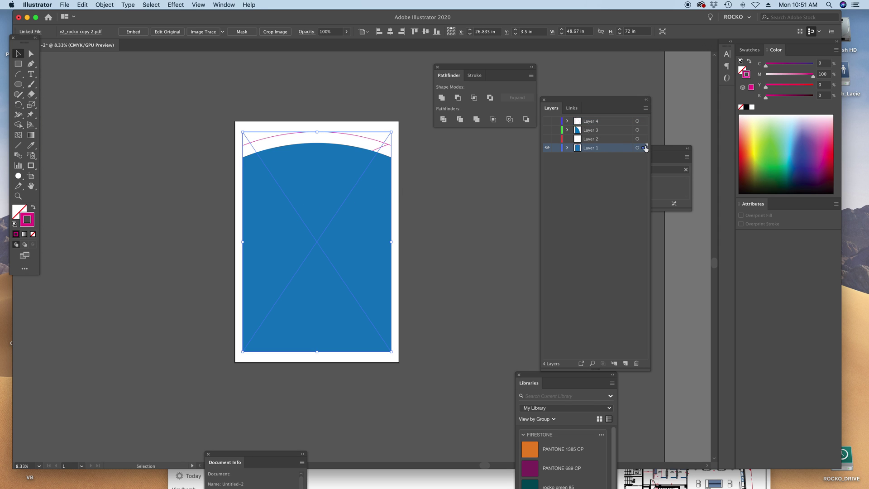
pyautogui.moveTo(644, 147); pyautogui.dragTo(643, 138)
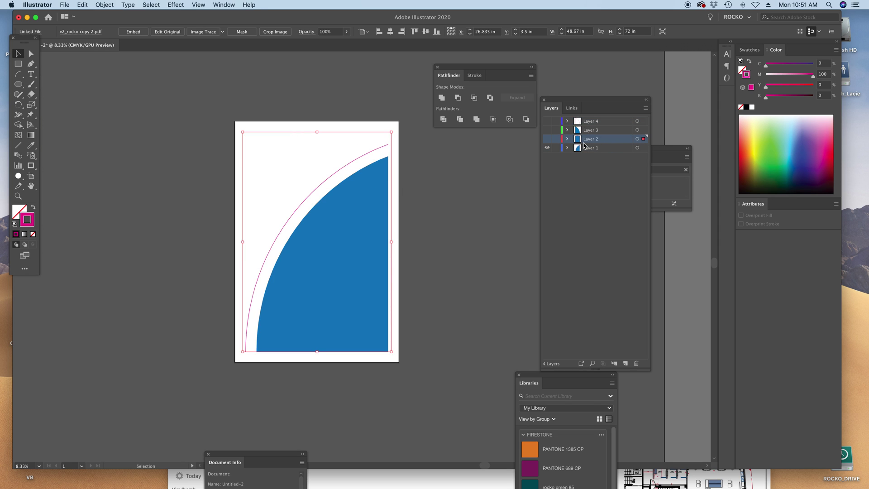
pyautogui.click(546, 148)
# - Flatten the transparency of the linked middle panel graphic on Layer 2
pyautogui.press('super+y')
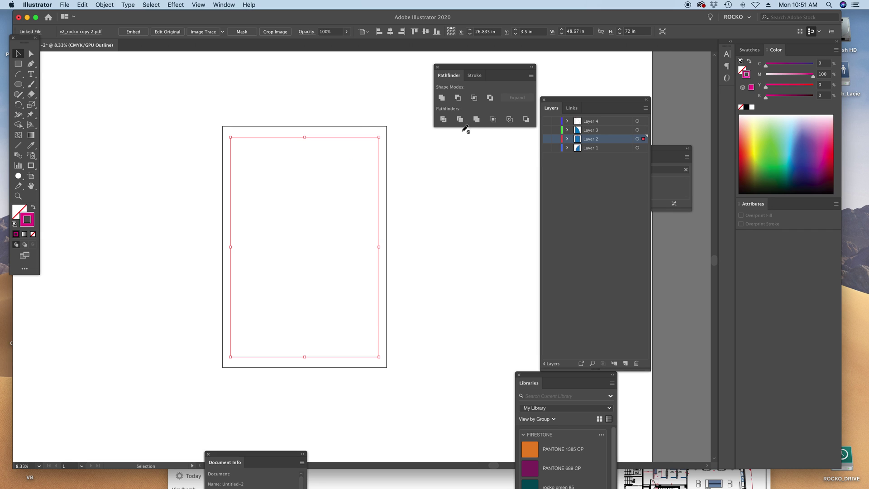
pyautogui.press('super+y')
pyautogui.moveTo(300, 90); pyautogui.dragTo(225, 159)
pyautogui.click(104, 5)
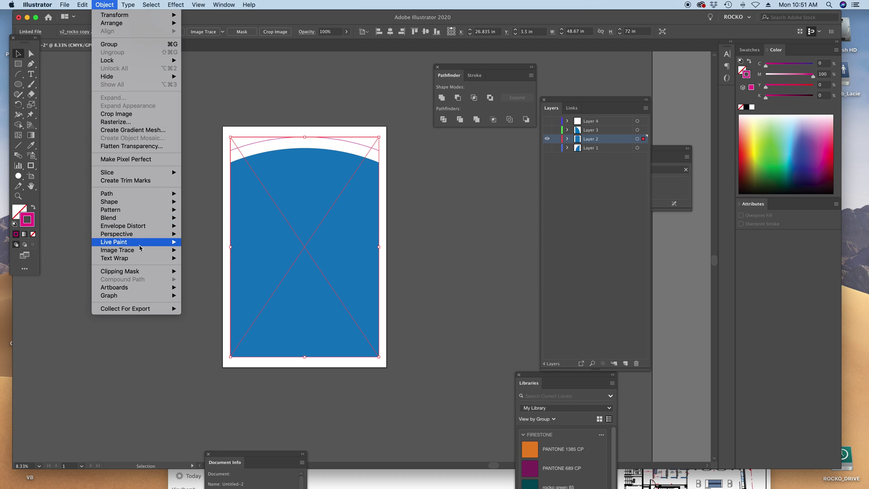
pyautogui.click(136, 146)
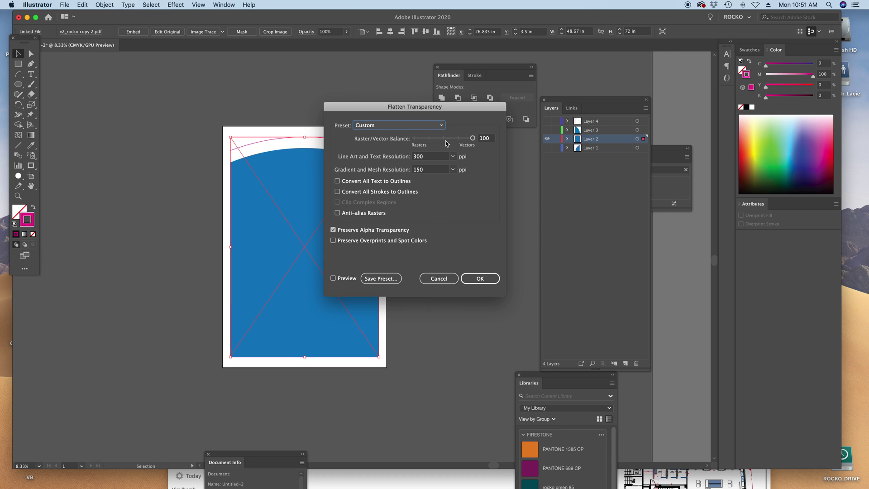
pyautogui.click(480, 278)
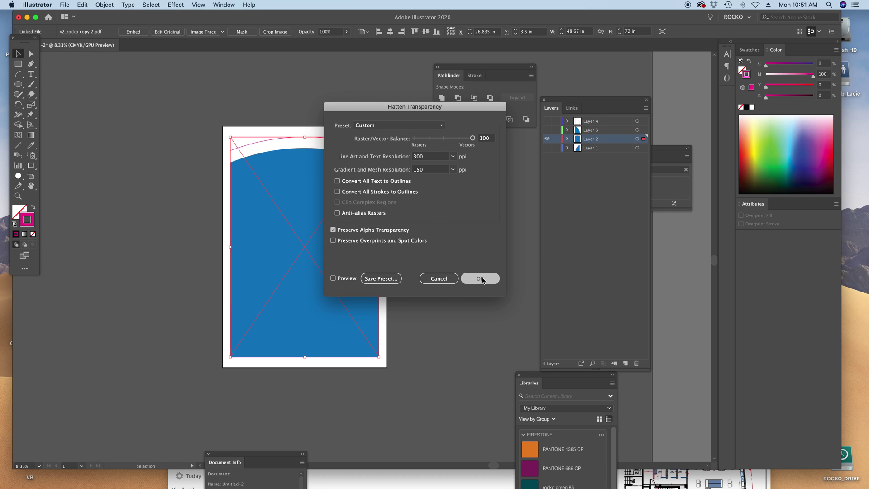
# - Divide the flattened middle panel artwork with Pathfinder to break it into separate unmasked shapes
pyautogui.hscroll(2, 443, 238)
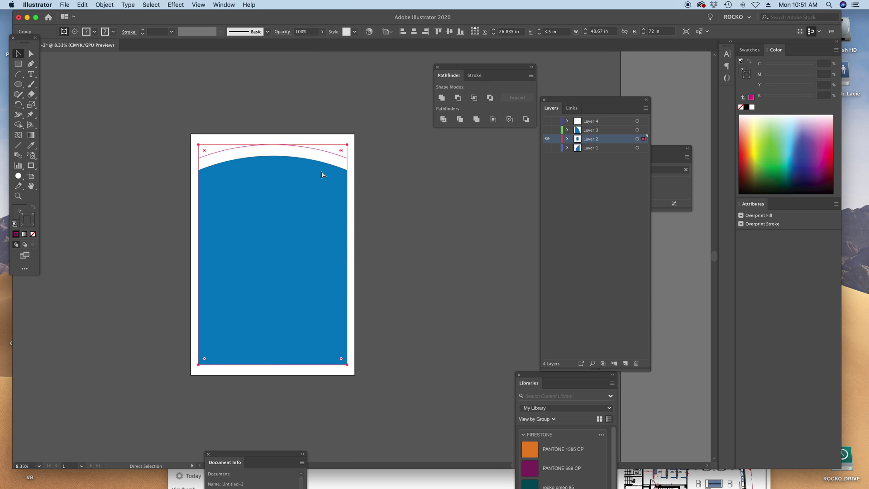
pyautogui.press('super+y')
pyautogui.press('super+y')
pyautogui.press('v')
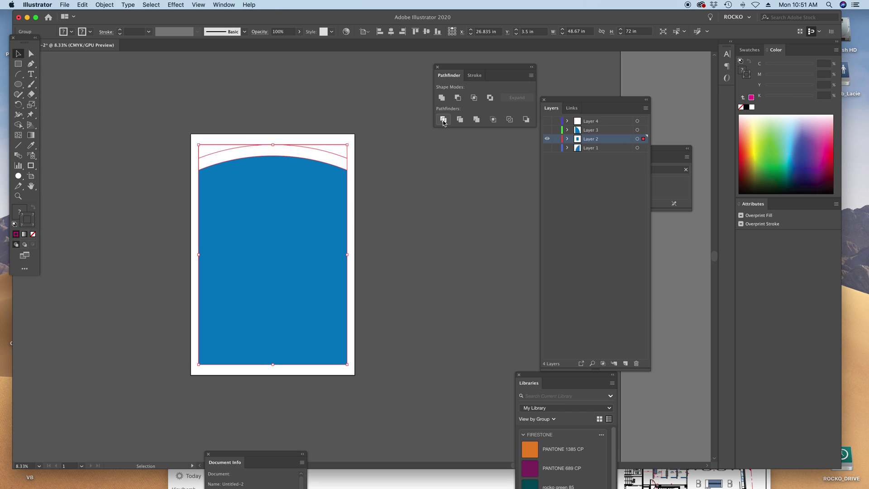
pyautogui.moveTo(390, 131); pyautogui.dragTo(162, 345)
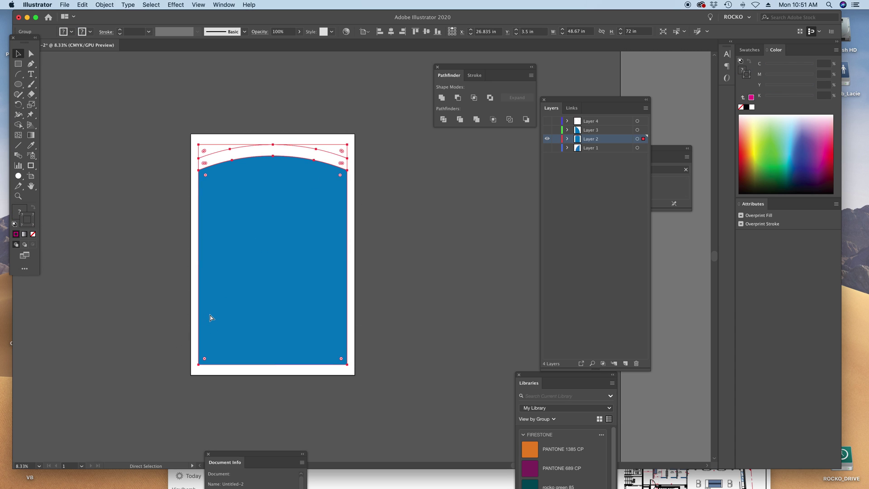
pyautogui.press('v')
# - Create Layer 5, copy the divided artwork onto it, and hide Layer 2
pyautogui.click(626, 364)
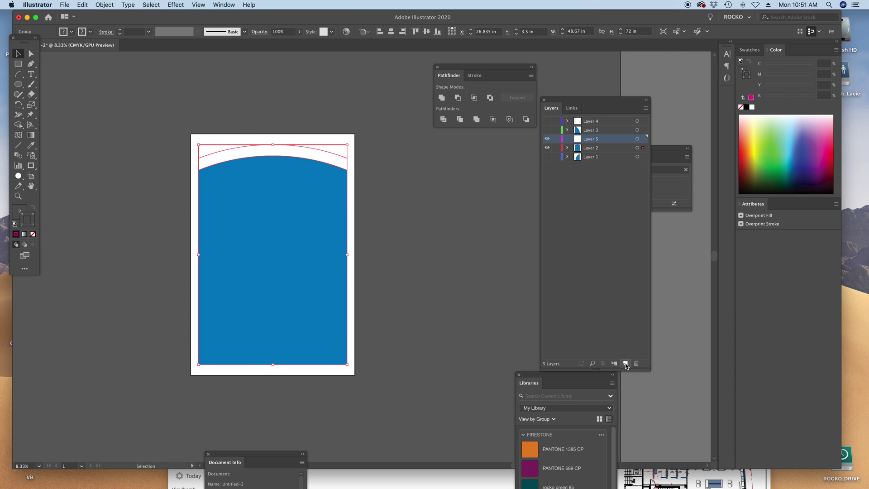
pyautogui.moveTo(641, 149); pyautogui.dragTo(643, 139)
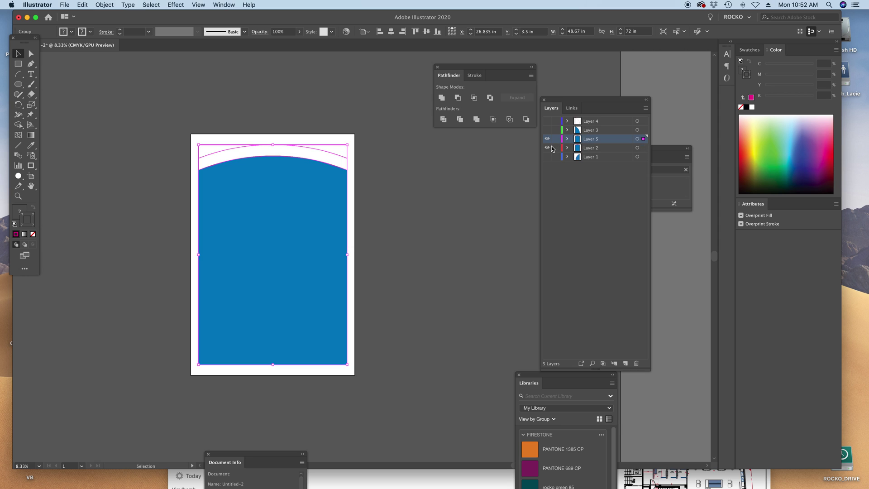
pyautogui.click(427, 155)
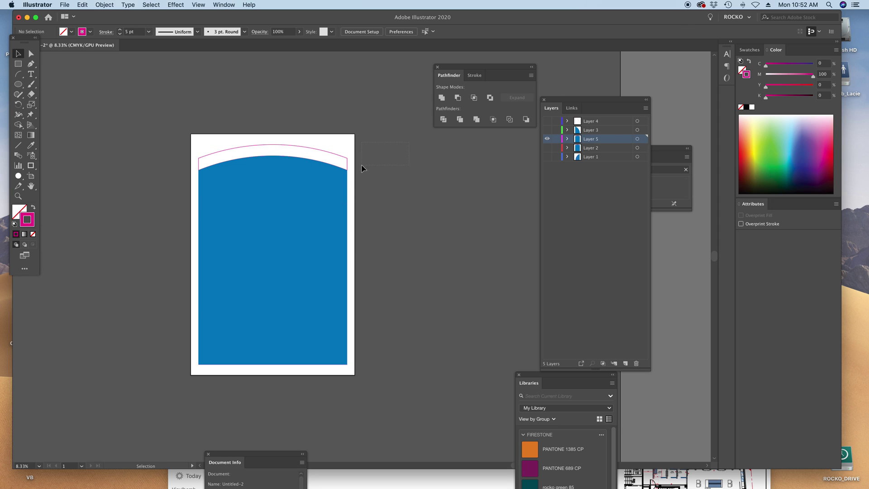
# - Isolate the unfilled pieces above the blue shape on Layer 5 and fill them with magenta
pyautogui.click(347, 161)
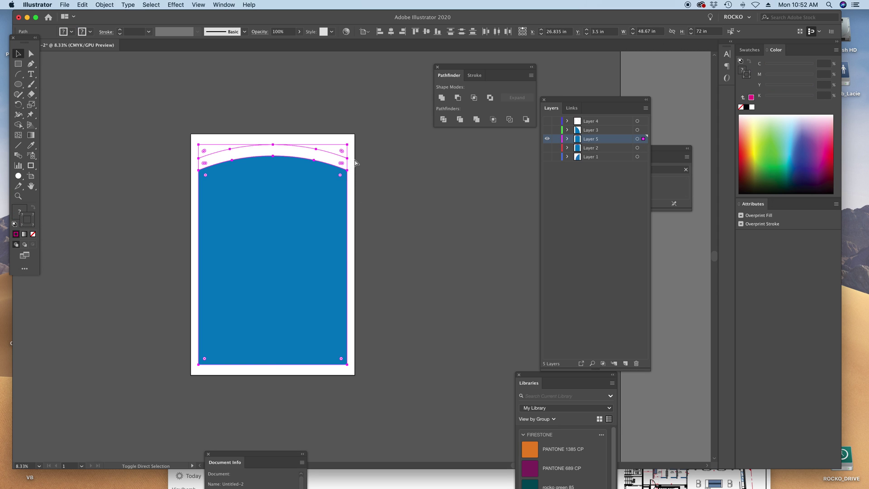
pyautogui.click(355, 149)
pyautogui.click(333, 168)
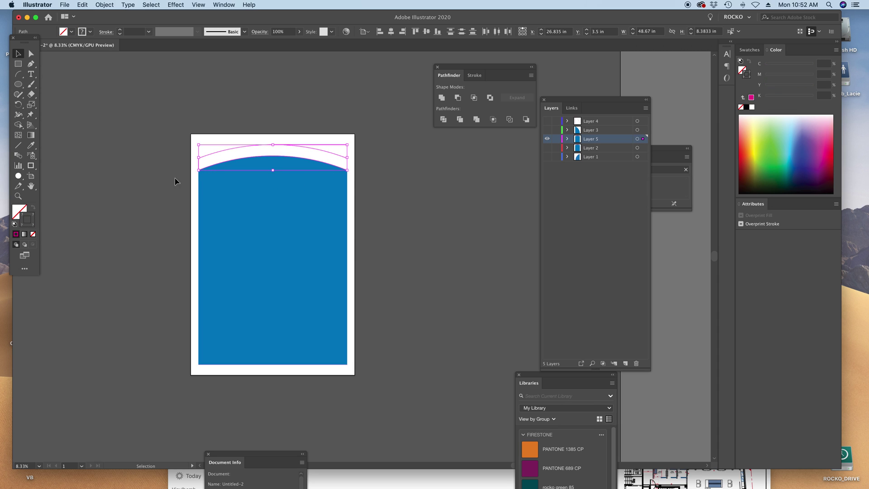
pyautogui.click(33, 234)
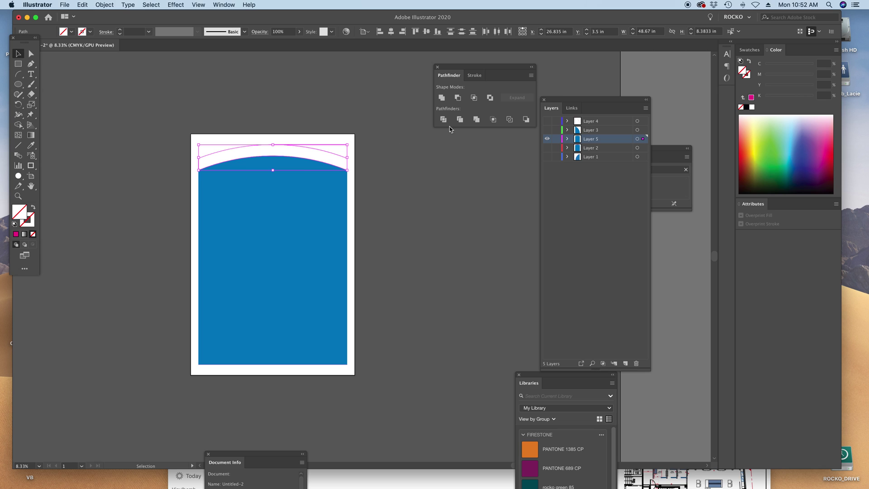
pyautogui.click(751, 97)
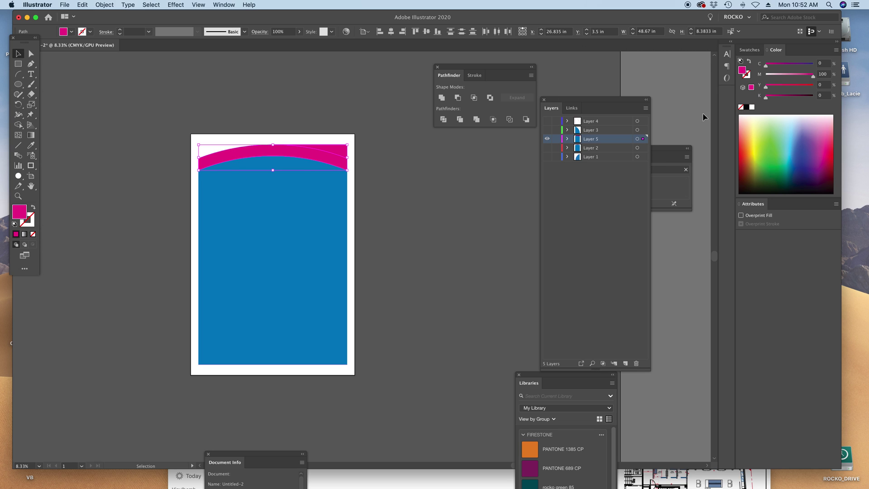
# - Delete the upper-right corner area outside the magenta band's curve
pyautogui.press('a')
pyautogui.click(347, 145)
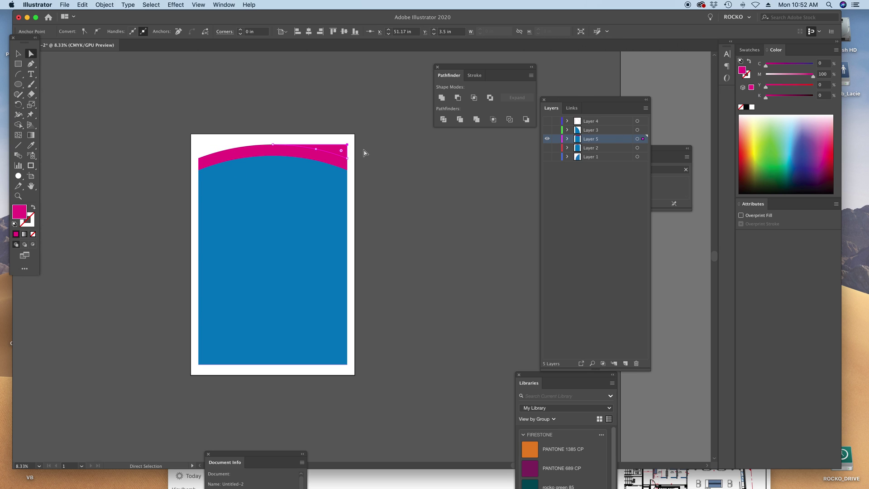
pyautogui.click(364, 153)
pyautogui.press('v')
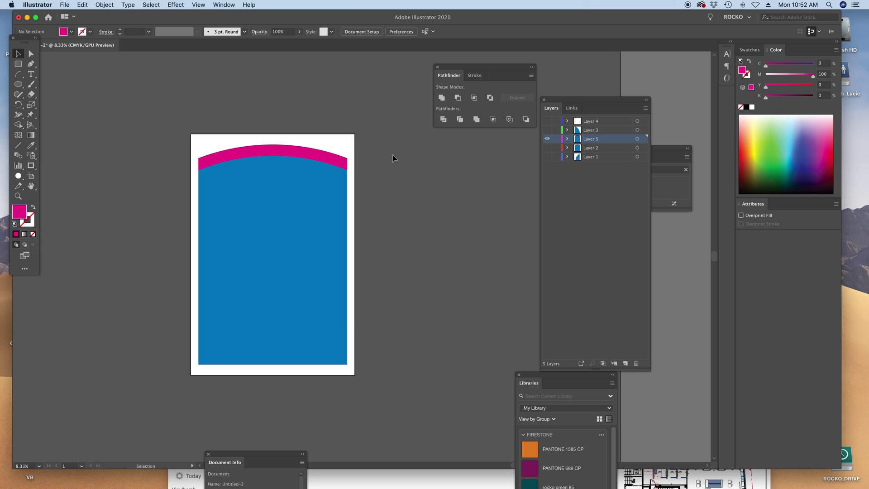
# - Try to unite all the shapes on Layer 5
pyautogui.press('super+a')
pyautogui.click(443, 120)
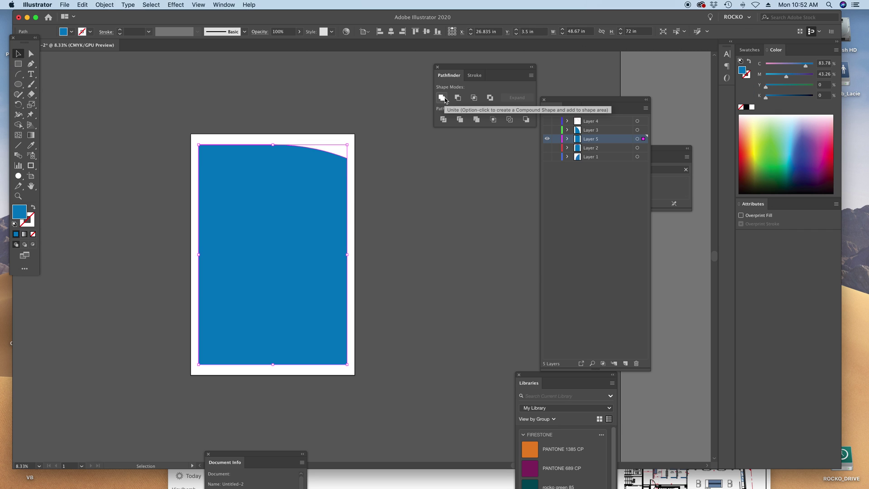
pyautogui.press('super+z')
# - Delete the invisible leftover corner piece at the upper left of the magenta band
pyautogui.press('a')
pyautogui.moveTo(186, 133); pyautogui.dragTo(204, 151)
pyautogui.press('Delete')
pyautogui.press('Delete')
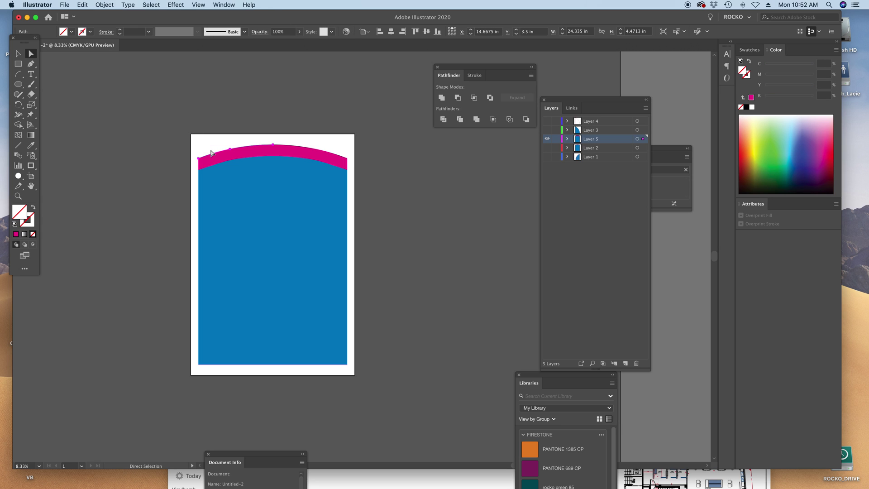
# - Unite the magenta and blue shapes on Layer 5 and swap the fill to the stroke, leaving an unfilled outline
pyautogui.press('super+a')
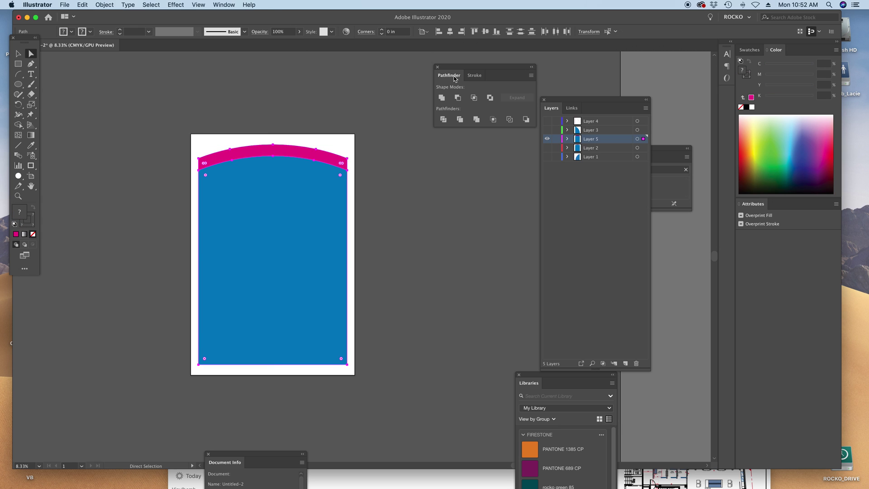
pyautogui.click(441, 98)
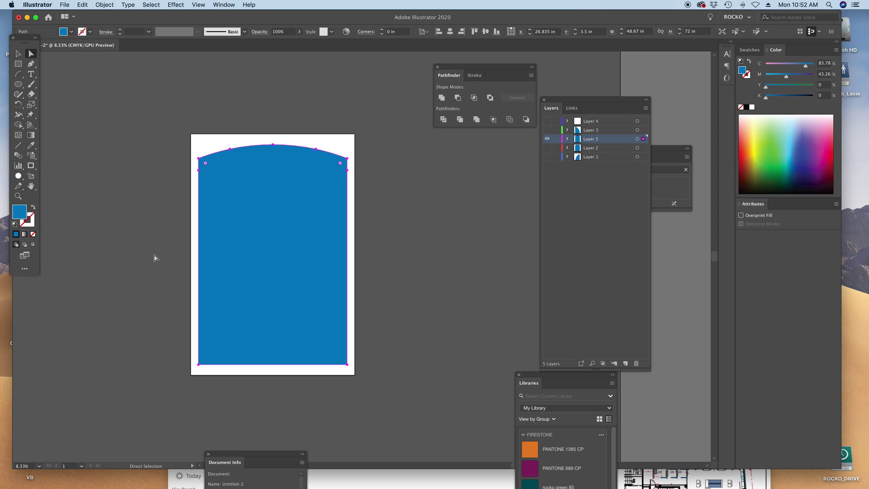
pyautogui.click(33, 207)
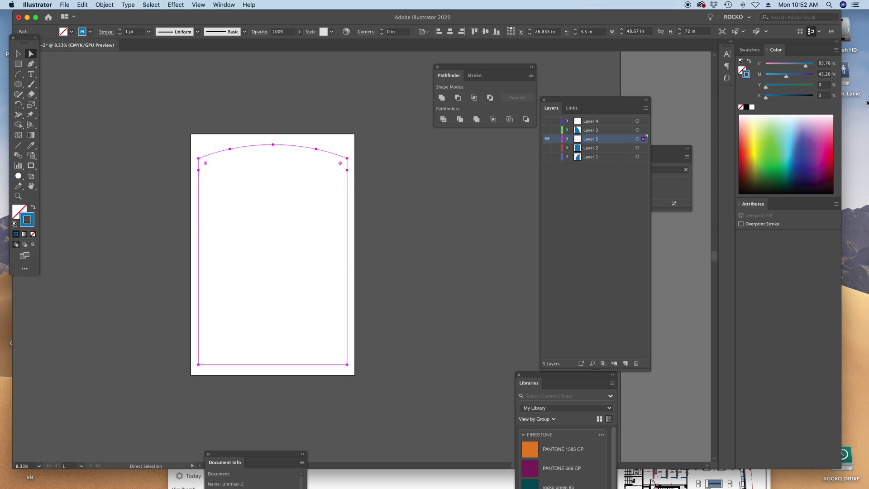
# - Recolor the outline's stroke to magenta with C 0 and M 100 and set its weight to 5 pt
pyautogui.click(824, 64)
pyautogui.write('0')
pyautogui.press('Tab')
pyautogui.write('1')
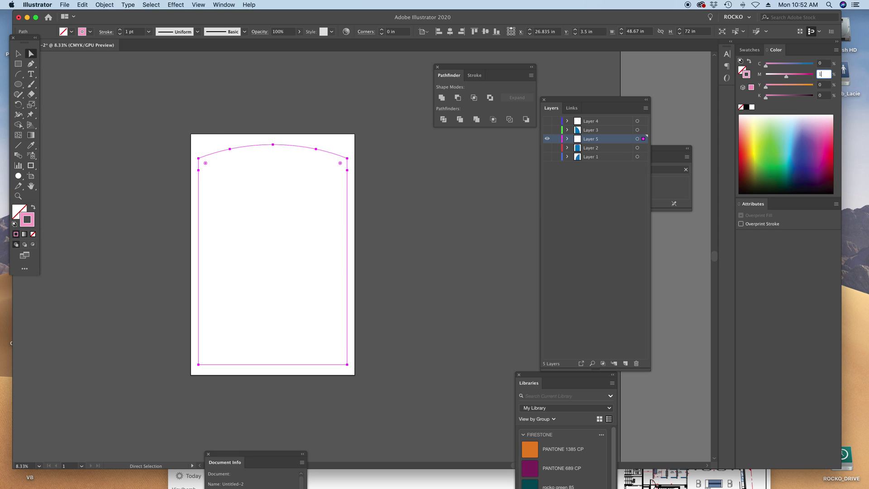
pyautogui.press('Return')
pyautogui.click(141, 31)
pyautogui.write('5')
pyautogui.press('Return')
pyautogui.click(18, 54)
pyautogui.click(87, 88)
# - Show Layer 2, hide Layer 5, and delete the leftover cut-line pieces above the blue shape on Layer 2
pyautogui.click(547, 148)
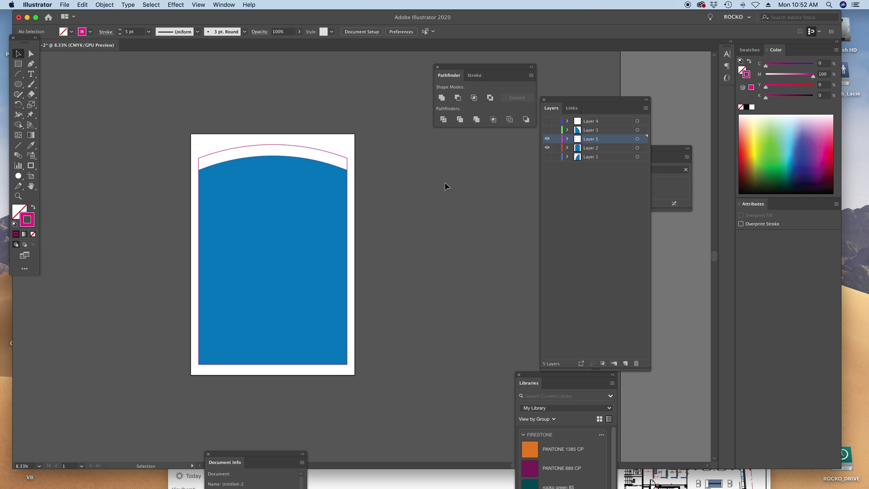
pyautogui.click(547, 138)
pyautogui.press('a')
pyautogui.moveTo(356, 143); pyautogui.dragTo(338, 153)
pyautogui.click(339, 151)
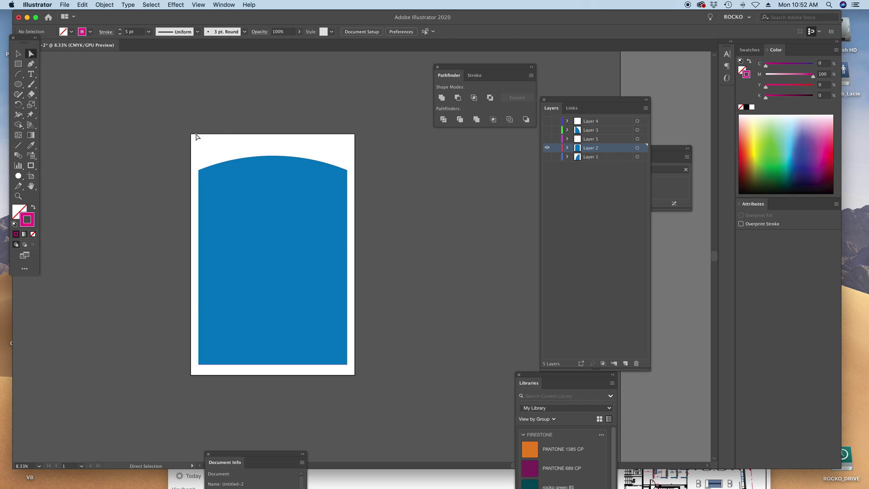
pyautogui.click(220, 156)
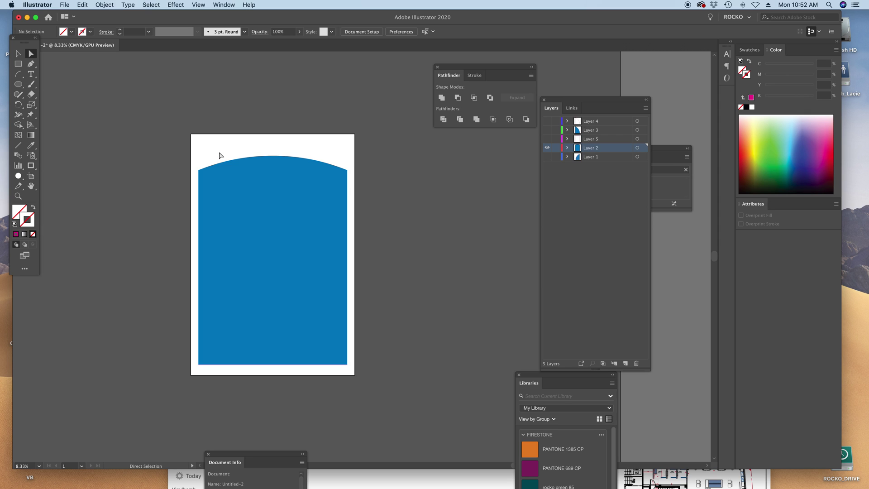
# - Compare the Layer 5 cut line with the blue shape on Layer 2 in outline and preview views
pyautogui.press('v')
pyautogui.hscroll(-1, 409, 149)
pyautogui.press('super+y')
pyautogui.click(550, 139)
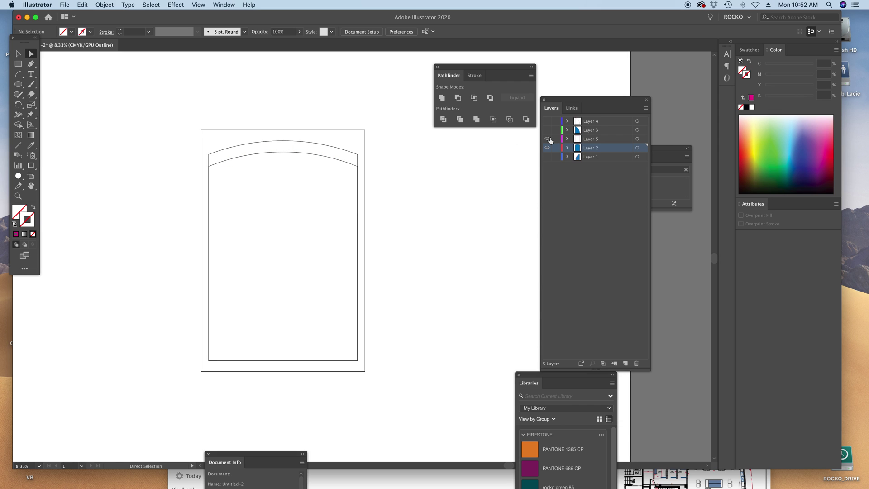
pyautogui.click(550, 139)
pyautogui.press('super+y')
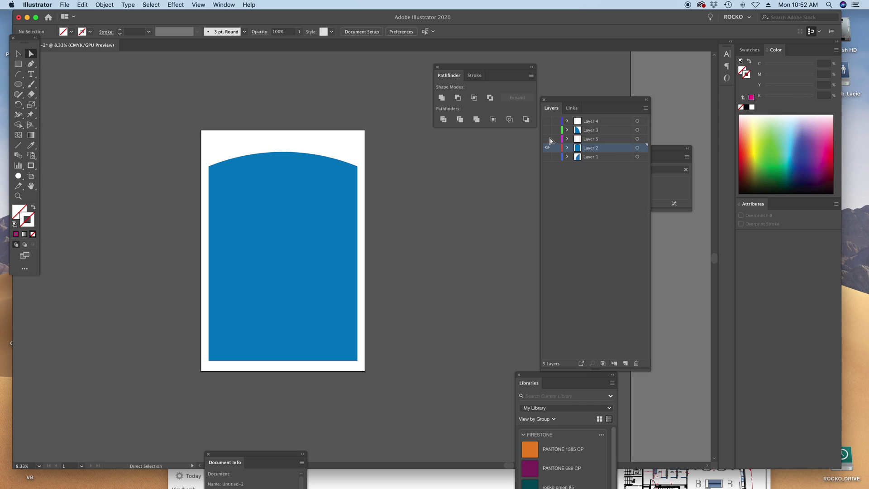
pyautogui.click(547, 139)
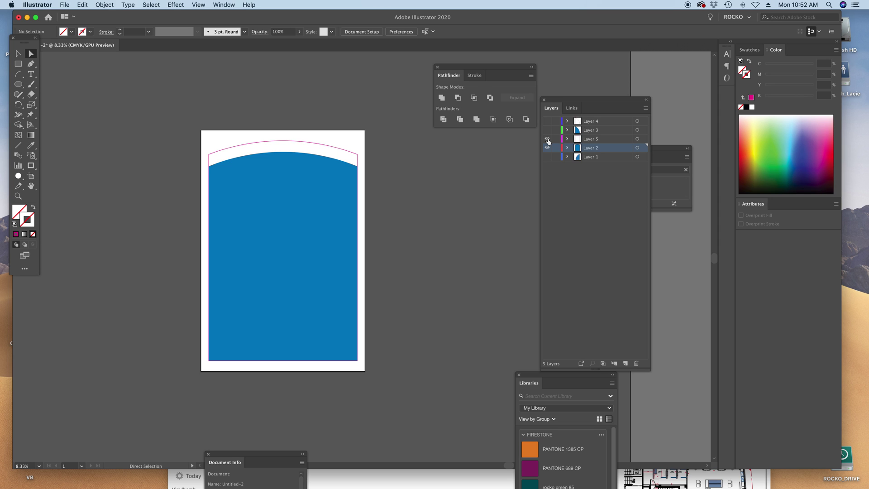
# - Hide Layers 5 and 2, show Layer 1, and flatten the transparency of its linked panel graphic
pyautogui.click(548, 139)
pyautogui.click(547, 148)
pyautogui.click(546, 157)
pyautogui.press('v')
pyautogui.click(344, 182)
pyautogui.click(103, 5)
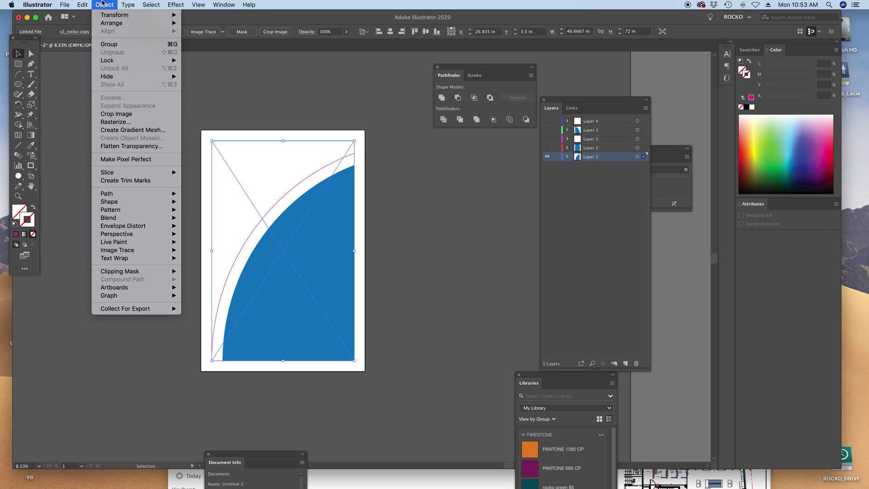
pyautogui.click(122, 146)
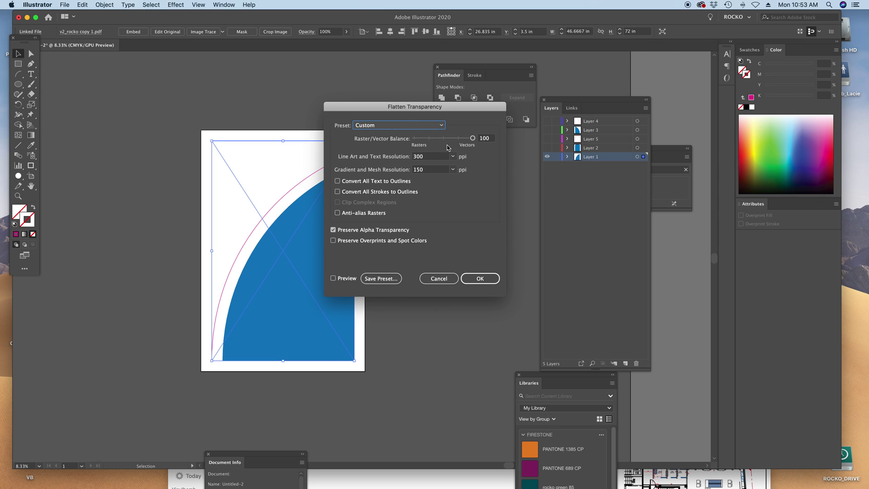
pyautogui.click(480, 278)
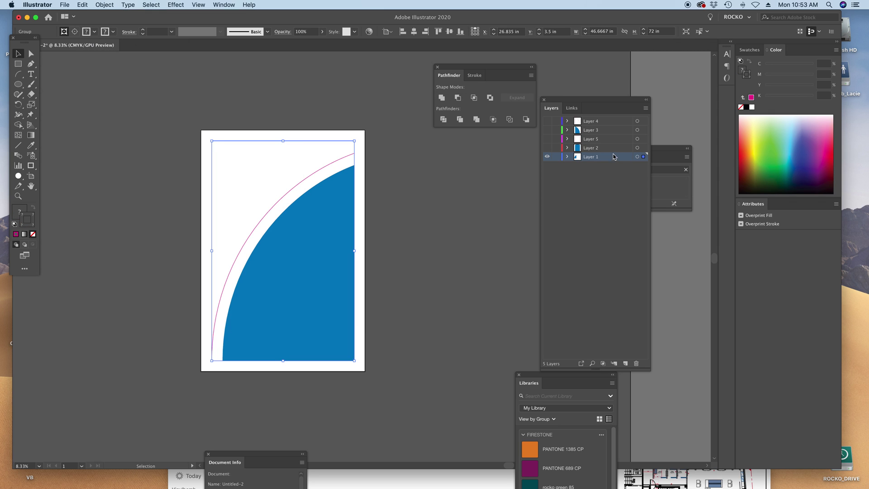
pyautogui.hotkey('ctrl', 'y')
pyautogui.hotkey('ctrl', 'y')
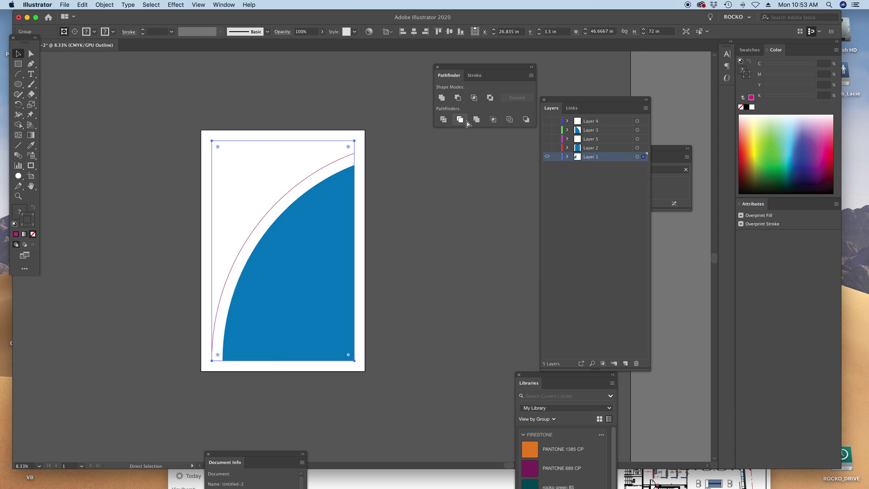
# - Divide the panel artwork on Layer 1 with Pathfinder and delete the leftover corner piece above the curved cut line
pyautogui.click(443, 121)
pyautogui.press('a')
pyautogui.moveTo(374, 135); pyautogui.dragTo(328, 152)
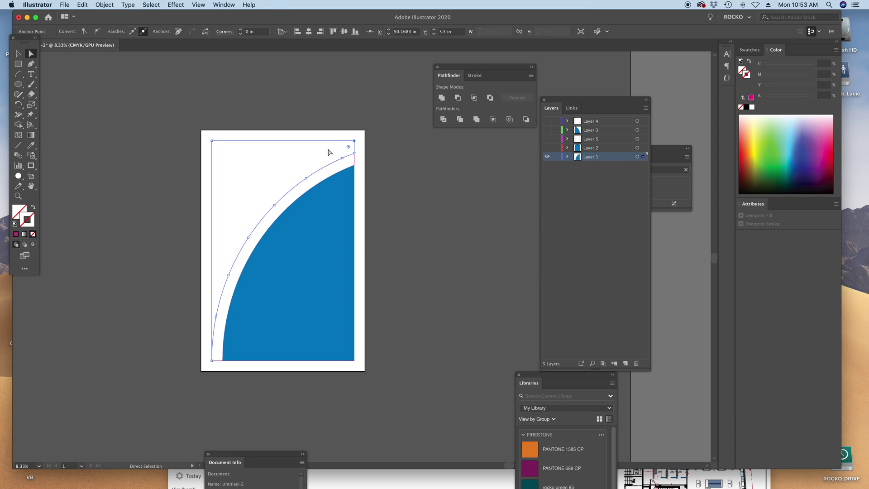
pyautogui.press('Delete')
pyautogui.press('Delete')
pyautogui.hotkey('ctrl', 'y')
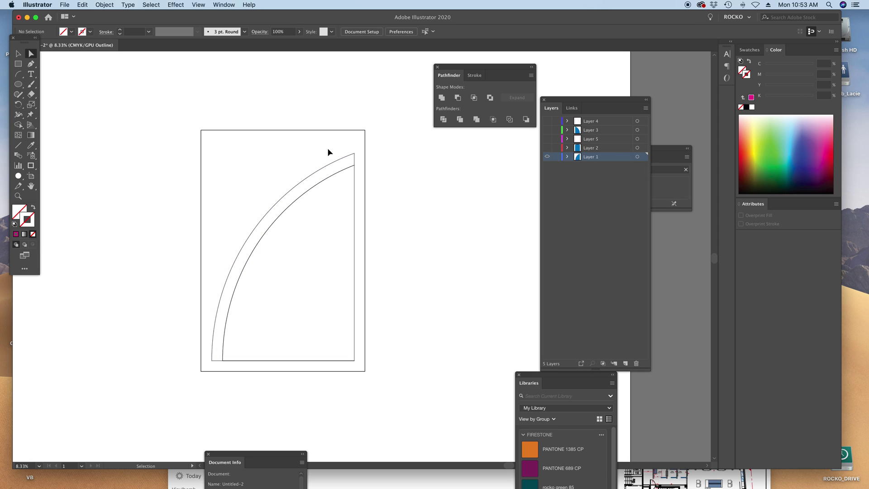
pyautogui.hotkey('ctrl', 'y')
# - Swap the fill and stroke of the curved cut-line shape so it is filled with magenta
pyautogui.press('v')
pyautogui.click(333, 160)
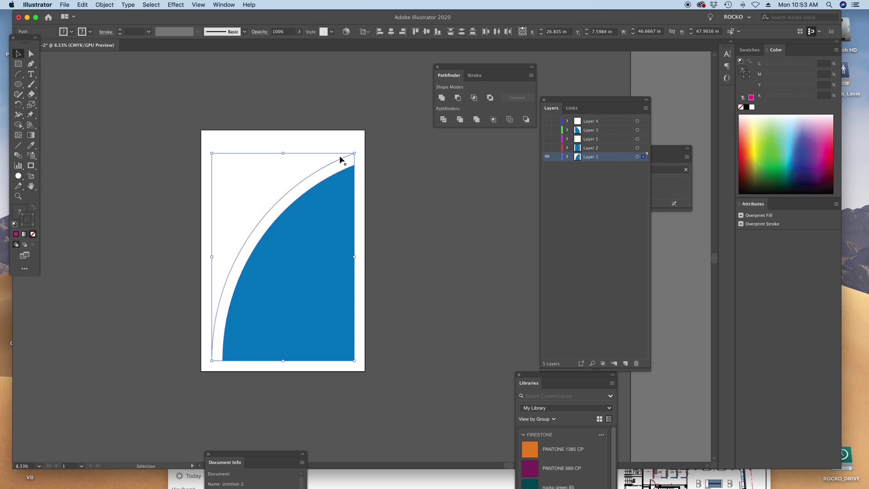
pyautogui.click(375, 151)
pyautogui.click(345, 161)
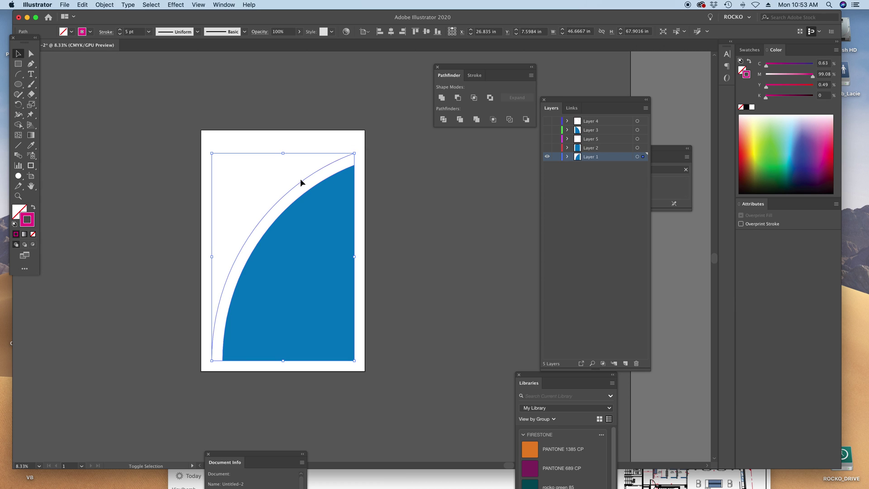
pyautogui.hotkey('shift', 'x')
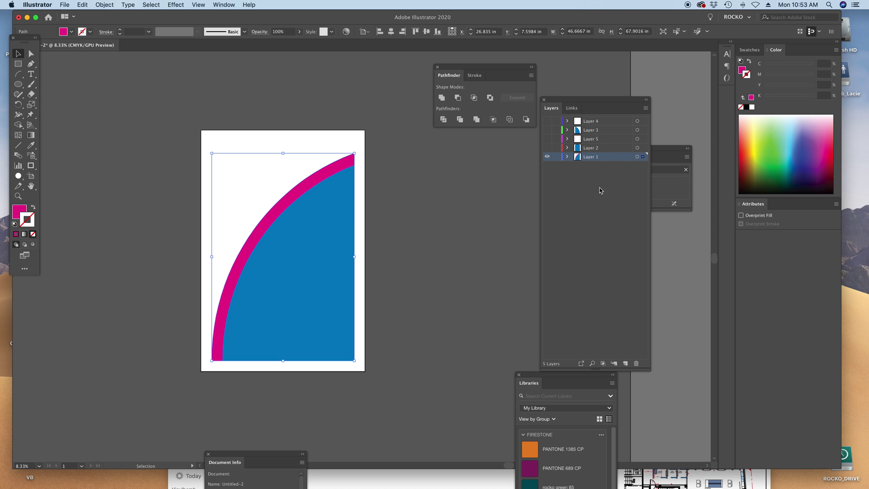
# - Duplicate Layer 1, hide the original, unite the magenta and blue shapes on the copy, and swap the result's fill to a stroke
pyautogui.moveTo(608, 157); pyautogui.dragTo(626, 364)
pyautogui.click(366, 162)
pyautogui.moveTo(353, 162); pyautogui.dragTo(303, 132)
pyautogui.press('super+z')
pyautogui.click(547, 166)
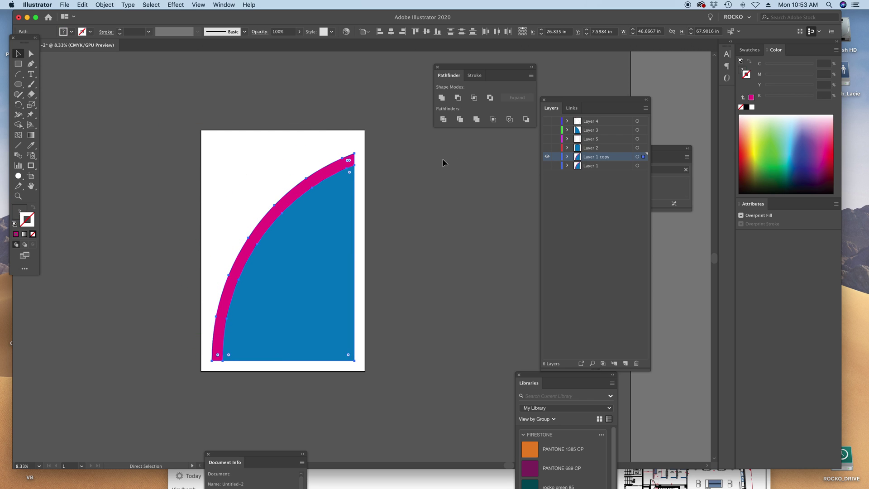
pyautogui.click(439, 98)
pyautogui.hotkey('shift', 'x')
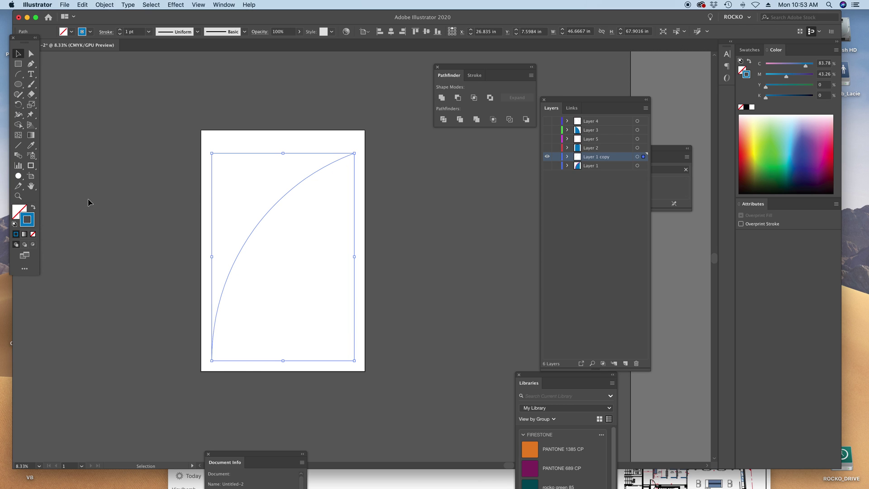
# - Recolor the united outline's stroke to magenta with C 0 and M 100 and set its weight to 5 pt
pyautogui.click(823, 63)
pyautogui.write('0')
pyautogui.press('Tab')
pyautogui.write('100')
pyautogui.press('Return')
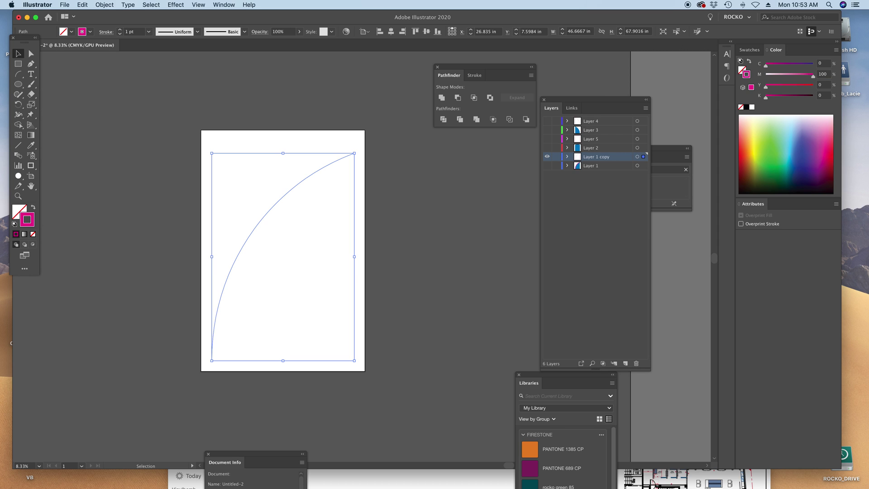
pyautogui.moveTo(140, 33); pyautogui.dragTo(108, 33)
pyautogui.write('5')
pyautogui.press('Return')
pyautogui.click(461, 235)
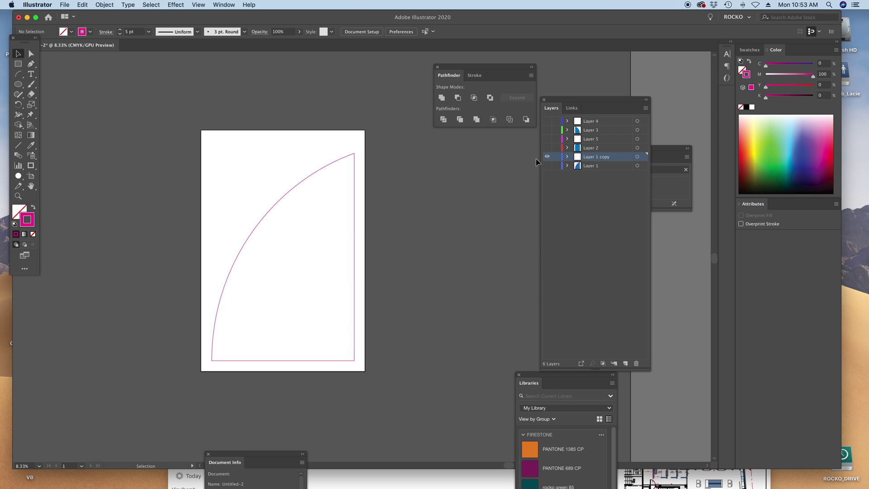
# - Show Layer 1, hide its copy, and delete the magenta band along the blue shape's curved edge
pyautogui.click(547, 165)
pyautogui.click(303, 200)
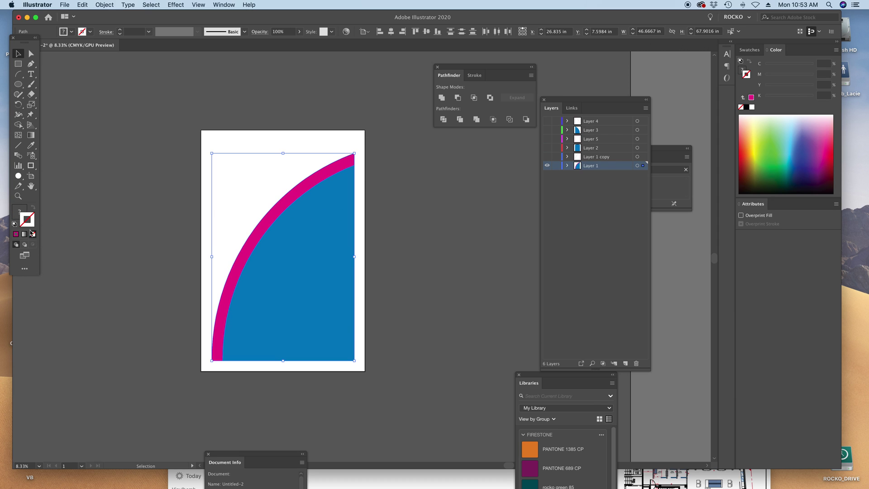
pyautogui.press('a')
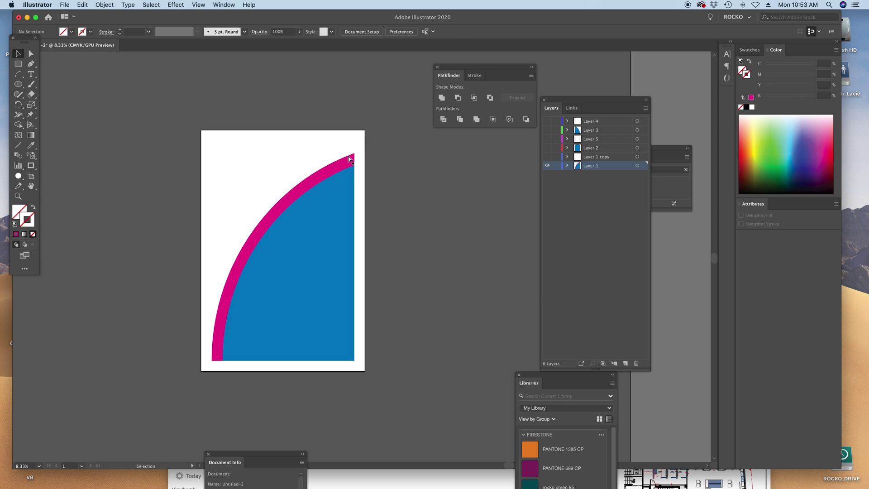
pyautogui.click(346, 162)
pyautogui.press('Delete')
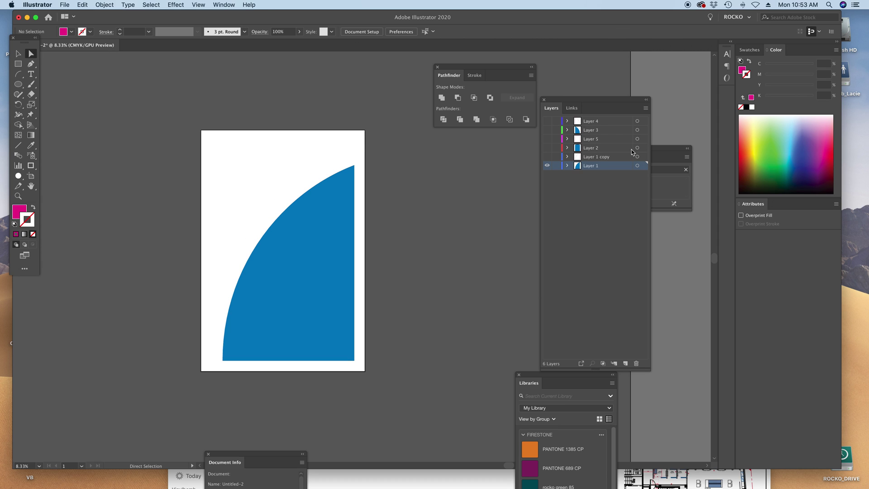
# - Rename the Layer 1 copy as Cut1 and Layer 1 as Print1
pyautogui.click(548, 158)
pyautogui.click(547, 157)
pyautogui.click(601, 157)
pyautogui.doubleClick(601, 157)
pyautogui.write('Cut1')
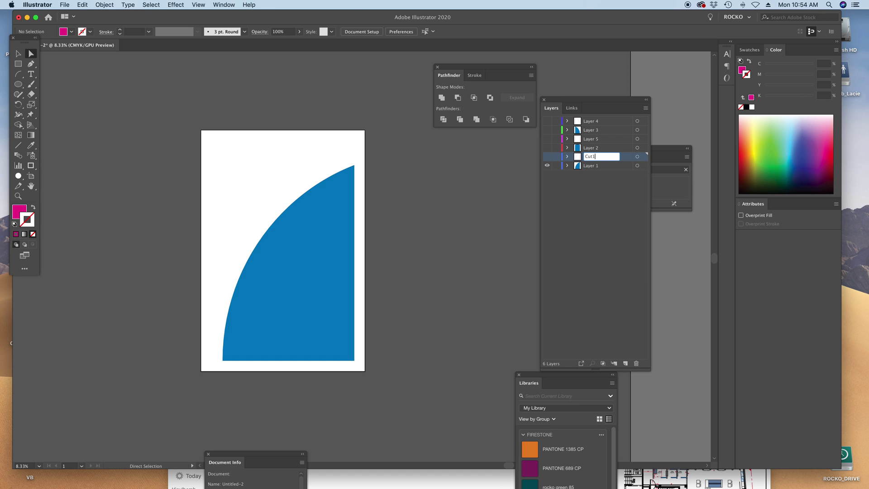
pyautogui.press('Return')
pyautogui.doubleClick(597, 166)
pyautogui.write('P')
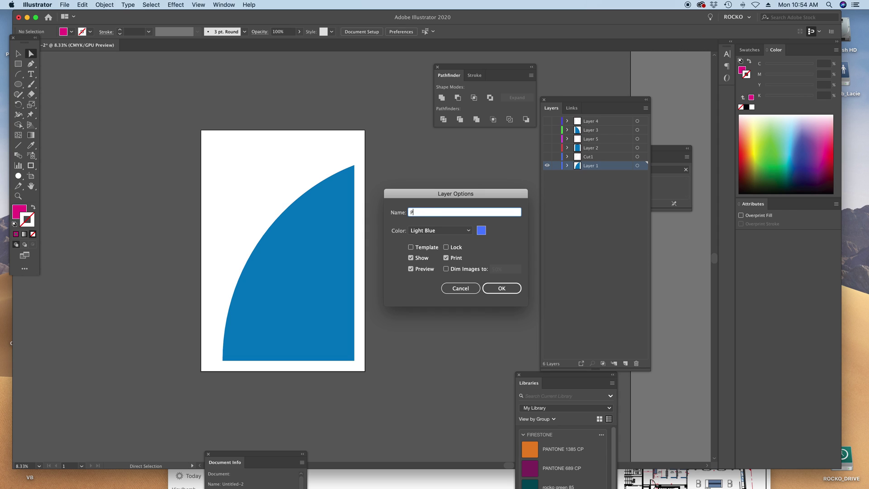
pyautogui.write('rint1')
pyautogui.press('Return')
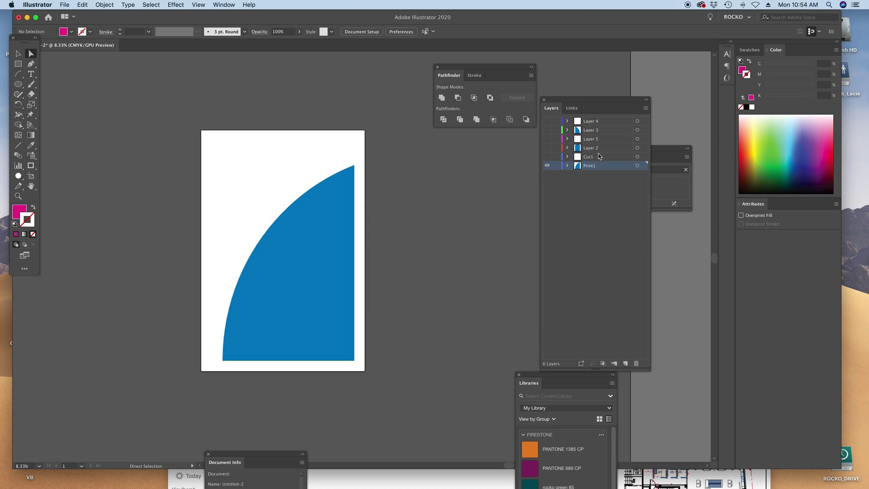
# - Show all the cut and print layers together
pyautogui.scroll(-2, 498, 190)
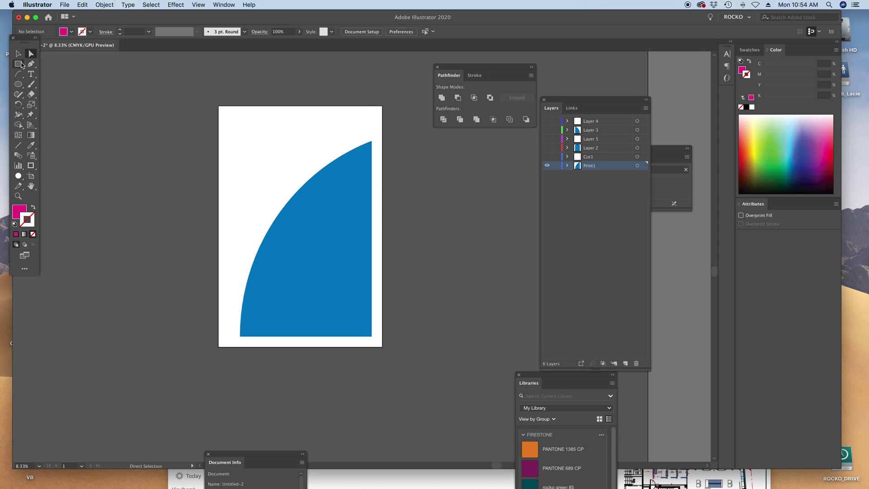
pyautogui.press('v')
pyautogui.press('z')
pyautogui.moveTo(327, 313); pyautogui.dragTo(436, 317)
pyautogui.moveTo(547, 157); pyautogui.dragTo(548, 122)
pyautogui.keyDown('alt'); pyautogui.click(358, 211); pyautogui.keyUp('alt')
pyautogui.keyDown('alt'); pyautogui.click(357, 211); pyautogui.keyUp('alt')
pyautogui.keyDown('alt'); pyautogui.click(357, 210); pyautogui.keyUp('alt')
pyautogui.moveTo(353, 185); pyautogui.dragTo(298, 152)
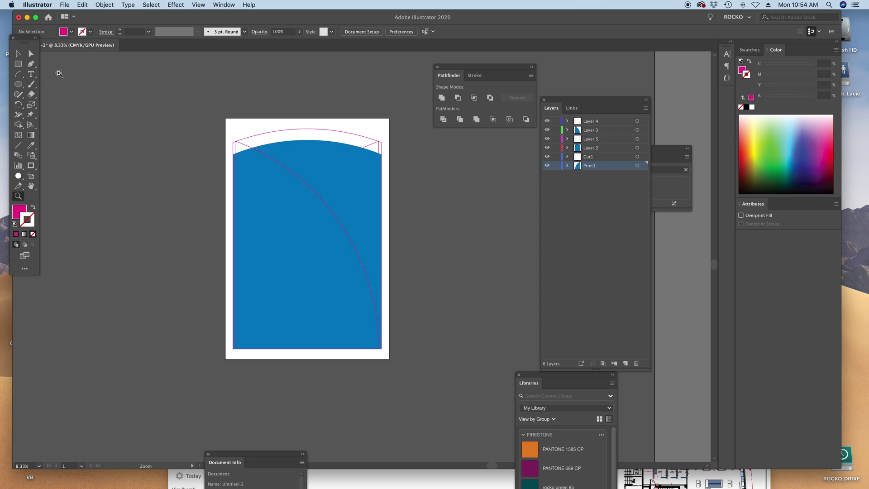
pyautogui.press('v')
pyautogui.moveTo(454, 209); pyautogui.dragTo(418, 226)
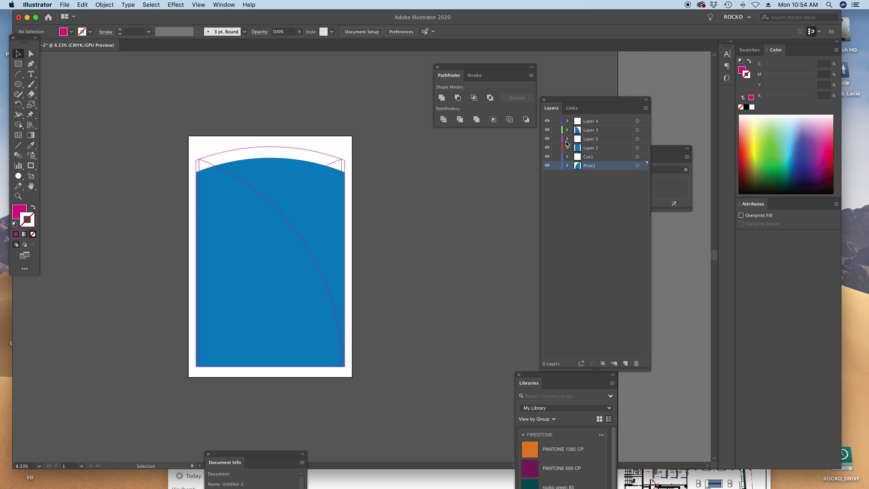
# - Select all the artwork and add Summa OPOS XY registration marks around it
pyautogui.press('super+a')
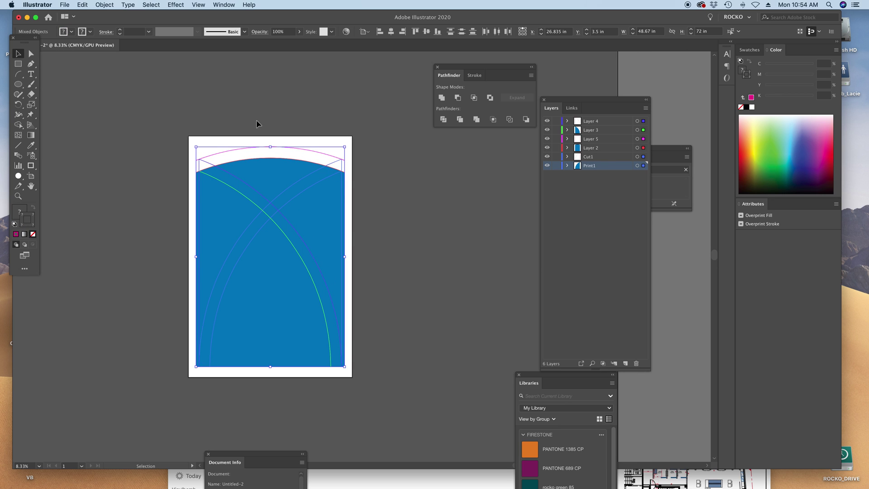
pyautogui.click(64, 4)
pyautogui.moveTo(91, 168)
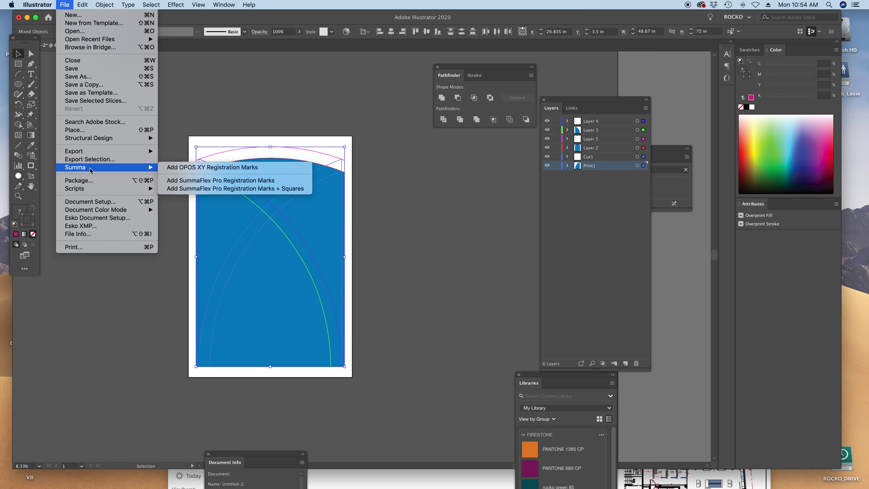
pyautogui.click(164, 168)
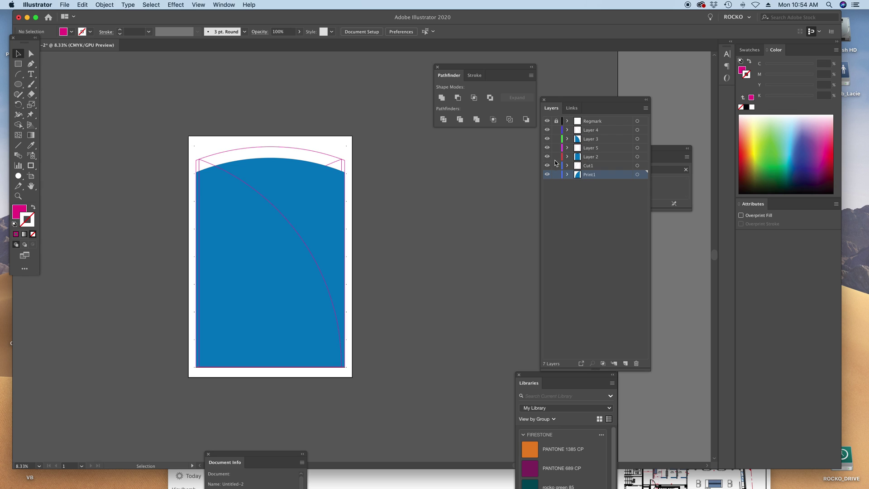
# - Hide Layers 2, 3, 4, 5 and Cut1, leaving only the Regmark and Print1 layers showing
pyautogui.moveTo(547, 157); pyautogui.dragTo(547, 130)
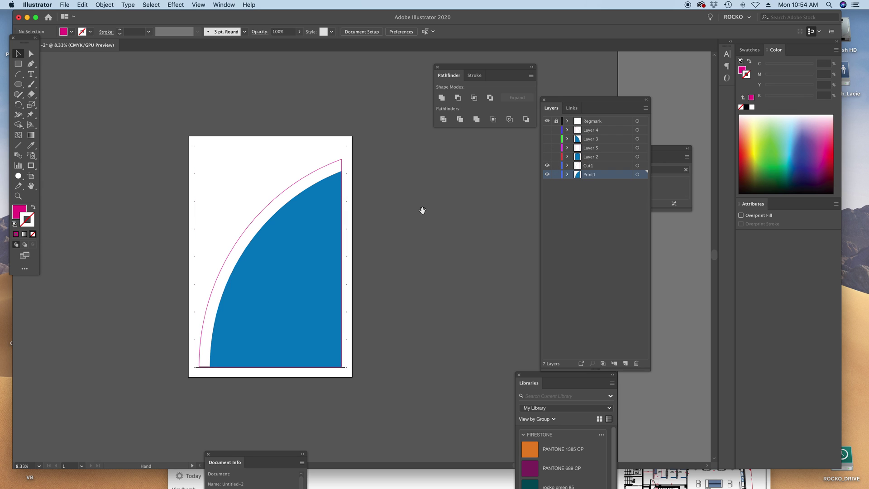
pyautogui.moveTo(422, 210); pyautogui.dragTo(423, 185)
pyautogui.click(547, 166)
pyautogui.click(547, 165)
pyautogui.click(547, 165)
# - Add a PRINT1 text label at 142 pt on the Print1 layer and place it just below the horizontal registration line
pyautogui.press('z')
pyautogui.moveTo(258, 339); pyautogui.dragTo(403, 223)
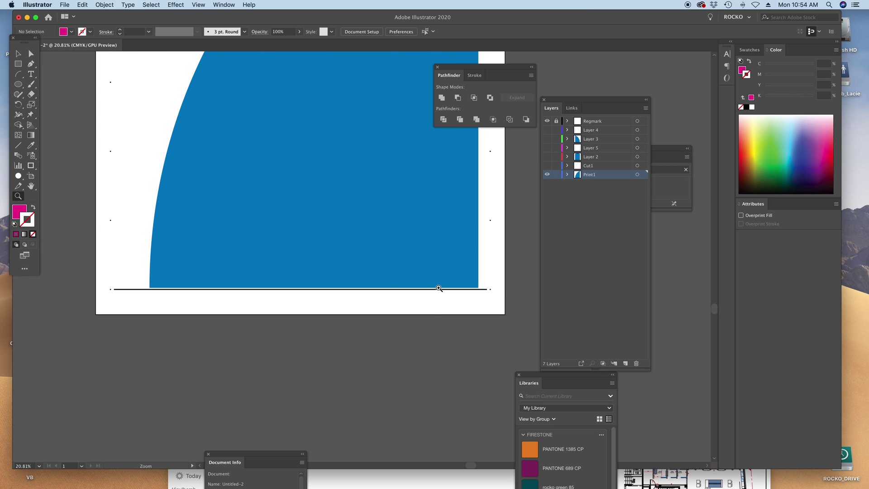
pyautogui.press('t')
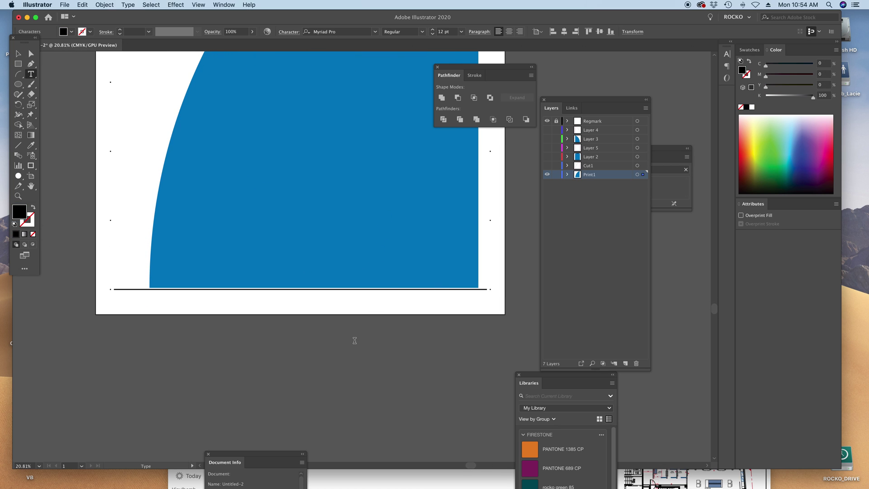
pyautogui.press('super+a')
pyautogui.press('super+shift+period')
pyautogui.press('super+shift+period')
pyautogui.press('super+shift+period')
pyautogui.press('super+shift+period')
pyautogui.press('super+shift+period')
pyautogui.press('super+shift+period')
pyautogui.press('super+shift+period')
pyautogui.press('super+shift+period')
pyautogui.press('super+shift+period')
pyautogui.press('super+shift+period')
pyautogui.press('super+shift+period')
pyautogui.press('super+shift+period')
pyautogui.press('super+shift+period')
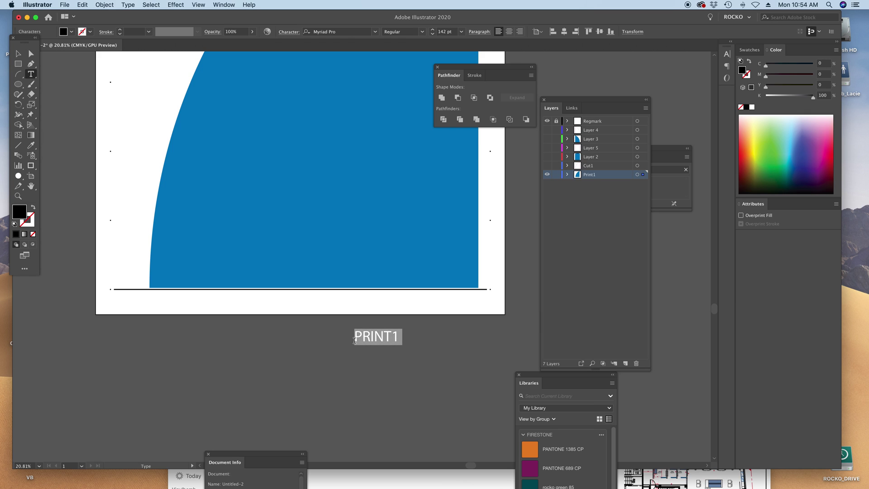
pyautogui.press('Escape')
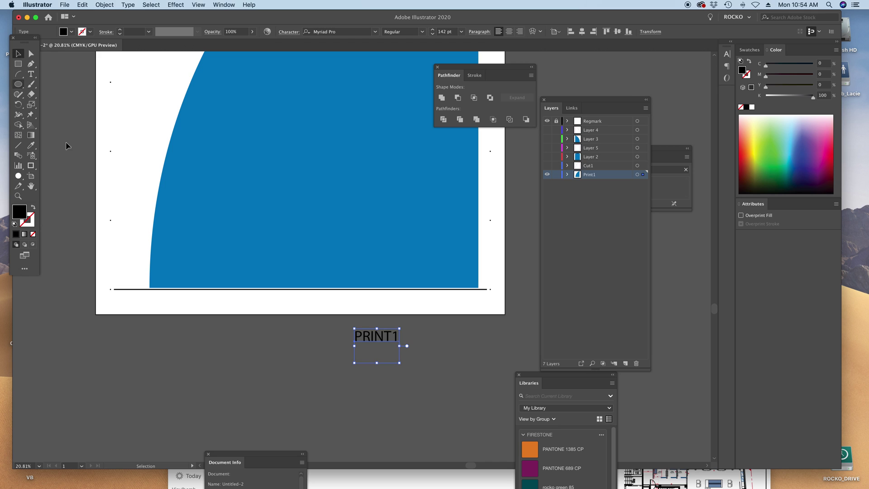
pyautogui.moveTo(391, 337); pyautogui.dragTo(426, 302)
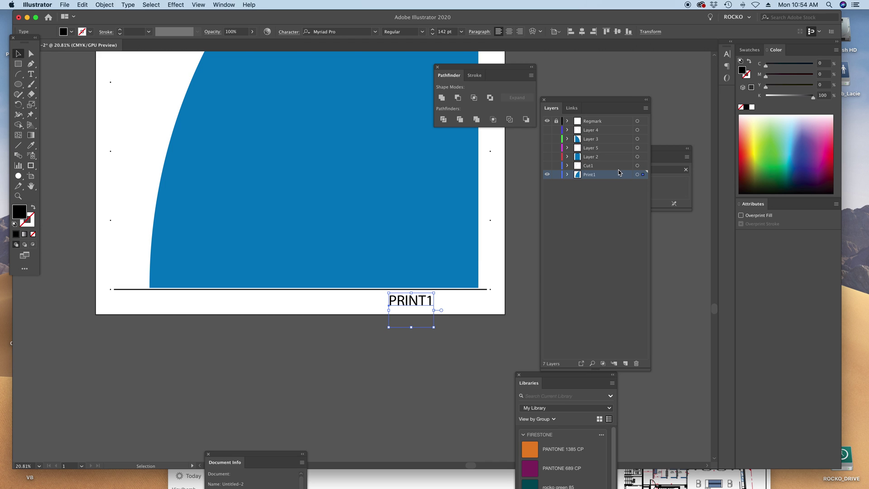
# - Rename Layer 2 as PRINT2 and Layer 3 as PRINT3
pyautogui.doubleClick(602, 158)
pyautogui.write('PRINT2')
pyautogui.press('Return')
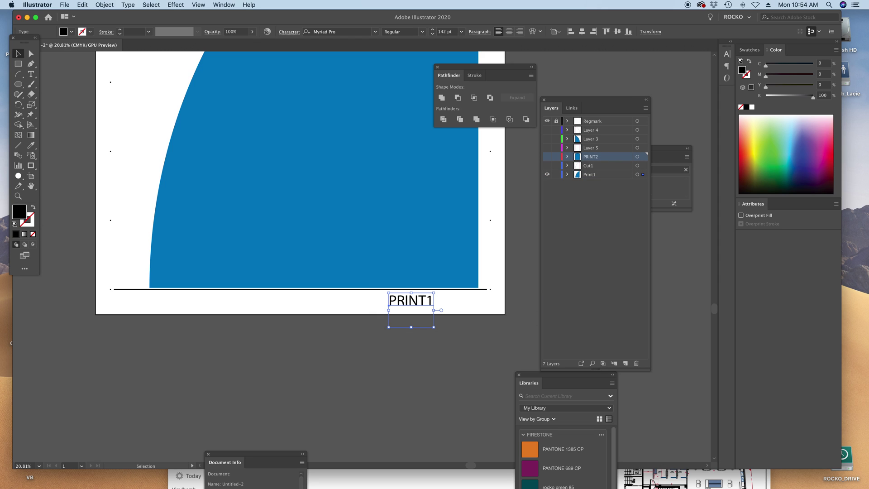
pyautogui.doubleClick(602, 139)
pyautogui.write('PRINT')
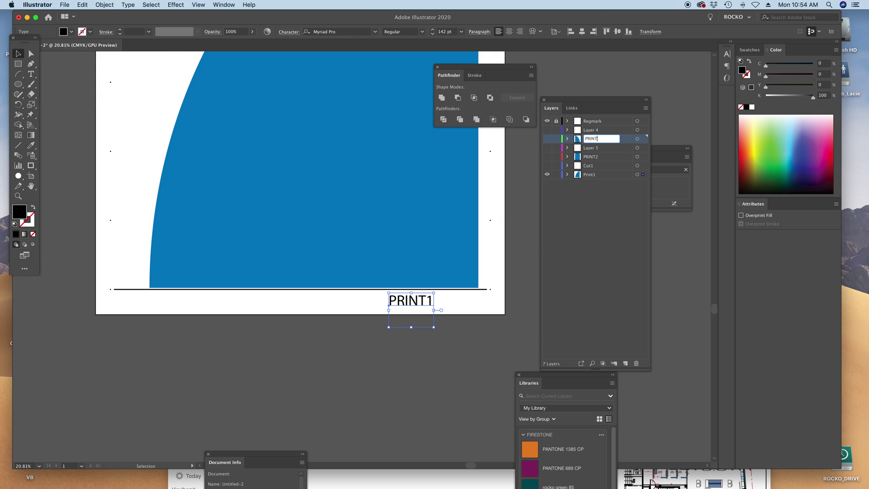
pyautogui.write('3')
pyautogui.press('Return')
# - Rename Layer 4 as CUT3 and Layer 5 as CUT2
pyautogui.doubleClick(595, 131)
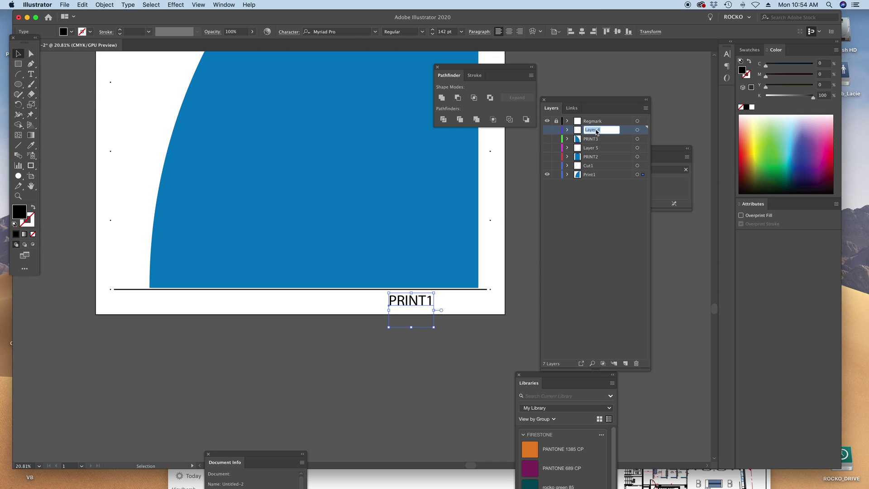
pyautogui.write('CUT3')
pyautogui.press('Return')
pyautogui.doubleClick(590, 148)
pyautogui.write('CUT')
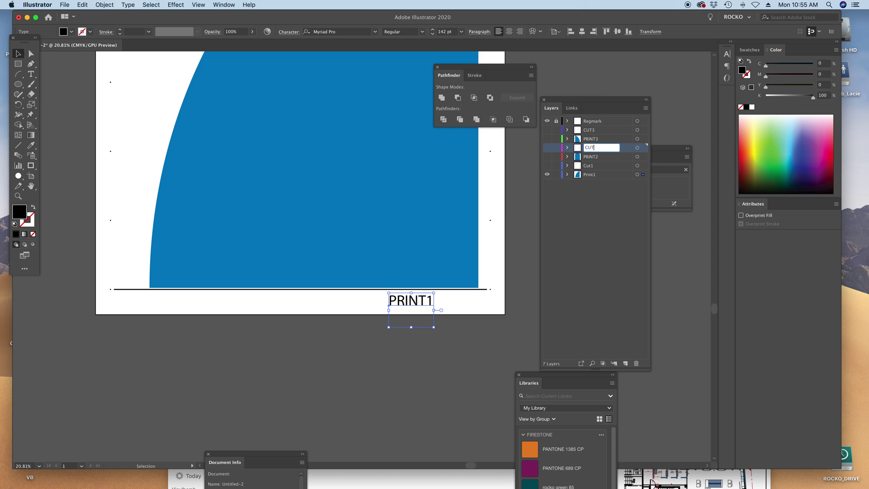
pyautogui.write('2')
pyautogui.press('Return')
# - Confirm CUT2 as the name of the layer above PRINT2 and view the whole artboard
pyautogui.click(458, 322)
pyautogui.keyDown('alt'); pyautogui.keyDown('super'); pyautogui.click(458, 321); pyautogui.keyUp('super'); pyautogui.keyUp('alt')
pyautogui.keyDown('alt'); pyautogui.keyDown('super'); pyautogui.click(461, 301); pyautogui.keyUp('super'); pyautogui.keyUp('alt')
pyautogui.moveTo(430, 260); pyautogui.dragTo(498, 387)
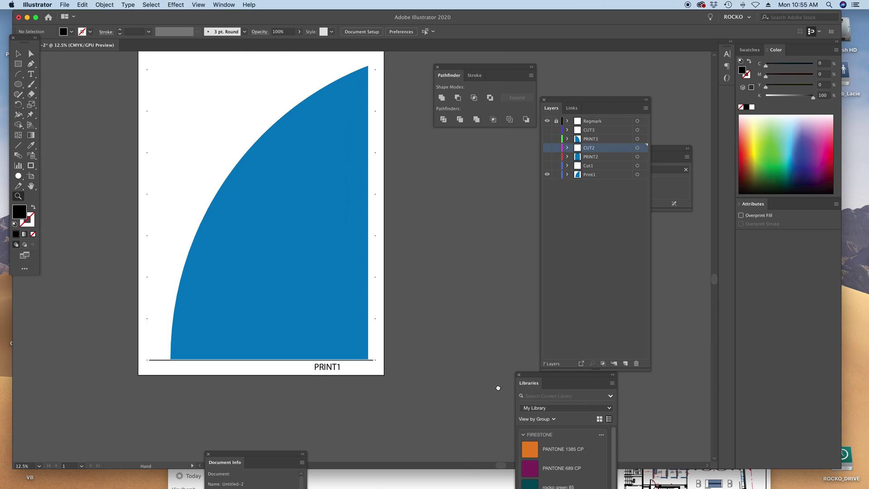
pyautogui.moveTo(452, 322); pyautogui.dragTo(463, 349)
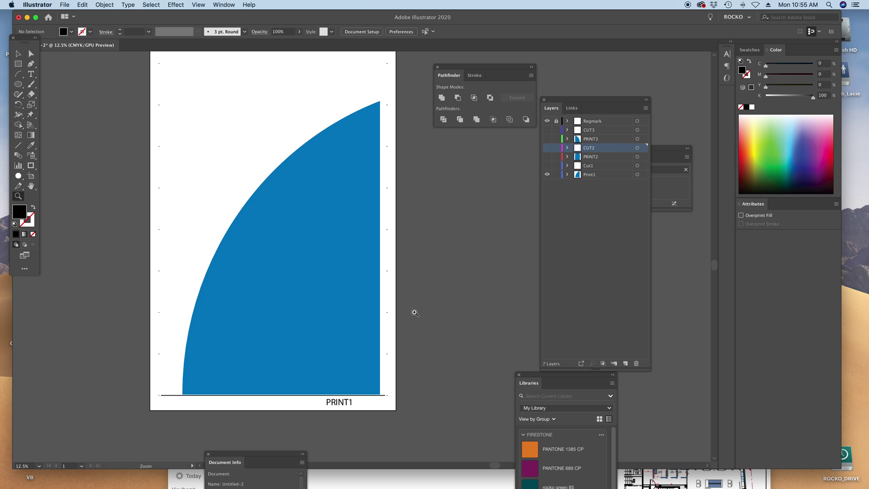
pyautogui.press('v')
pyautogui.scroll(1, 410, 199)
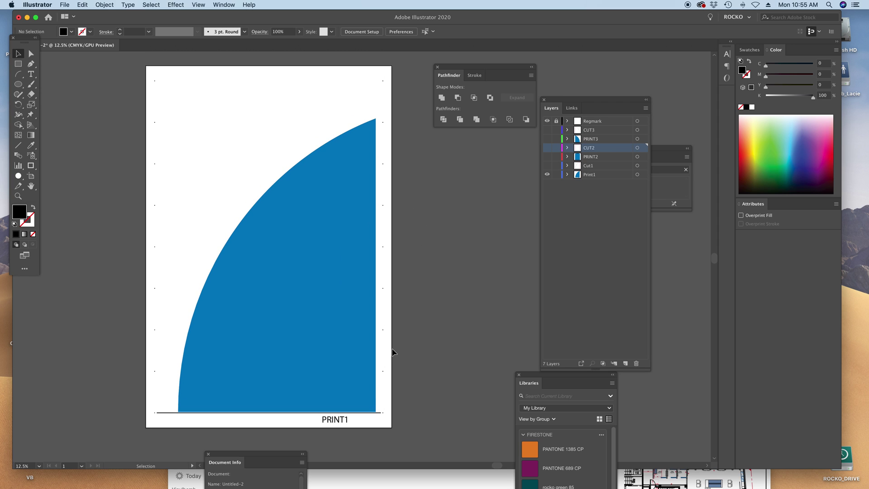
# - Copy the PRINT1 label, hide the Print1 layer and show the PRINT2 layer
pyautogui.click(338, 423)
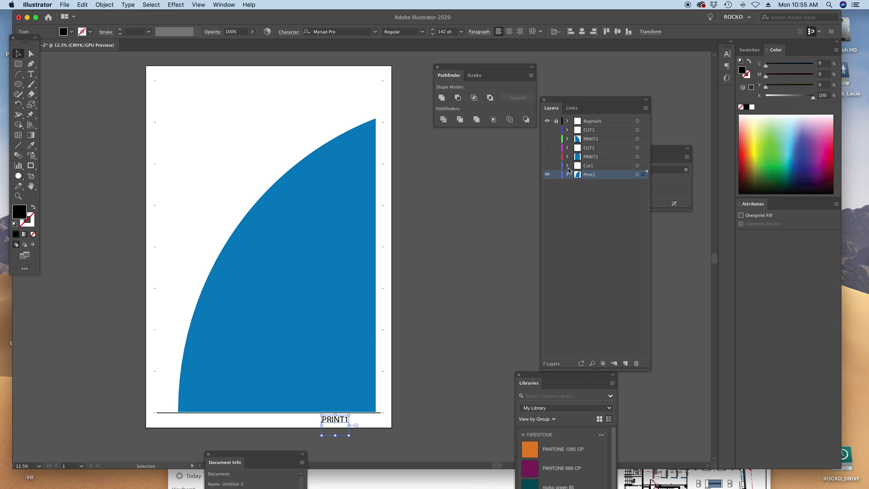
pyautogui.click(547, 174)
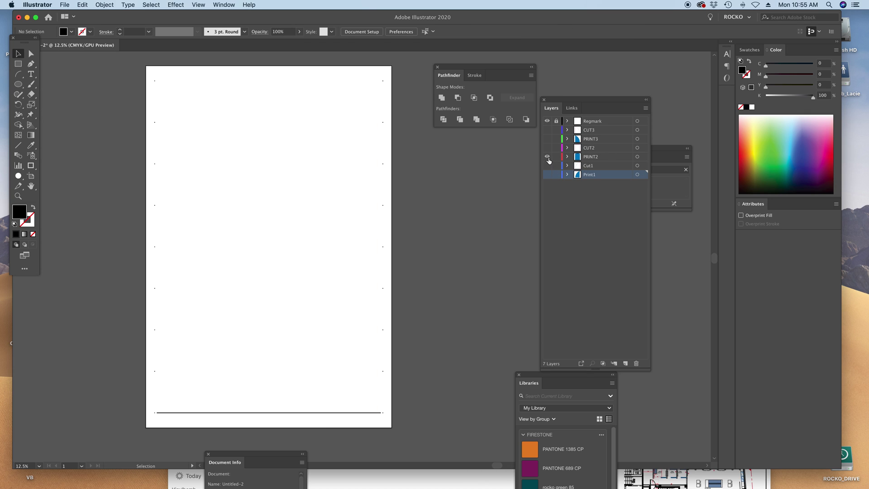
pyautogui.click(547, 157)
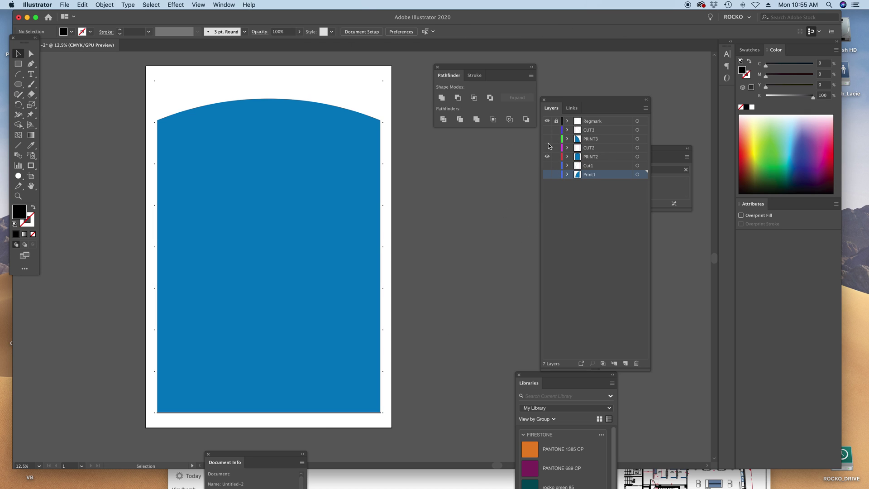
# - Try to paste the copied PRINT1 label onto the PRINT2 layer
pyautogui.press('super+v')
pyautogui.click(475, 258)
pyautogui.click(612, 149)
pyautogui.click(602, 157)
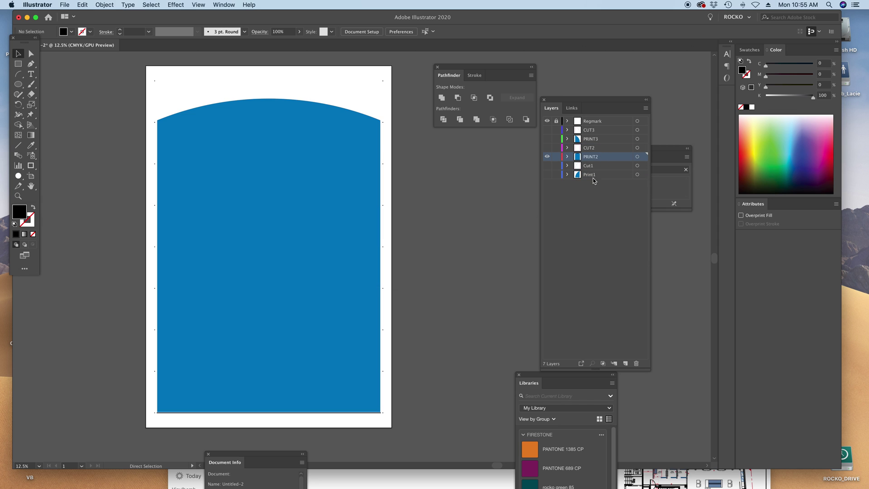
pyautogui.press('super+v')
pyautogui.press('super+z')
# - Show the Print1 layer and duplicate its PRINT1 label in place onto the PRINT2 and PRINT3 layers
pyautogui.click(547, 174)
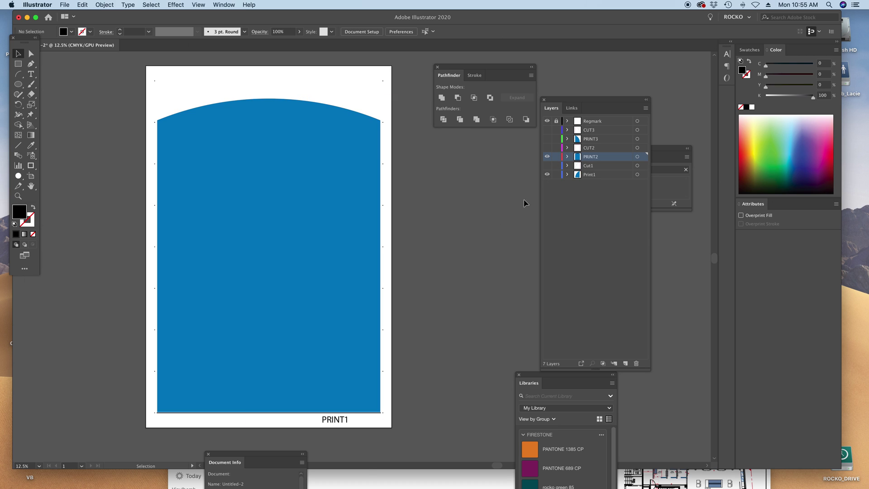
pyautogui.click(325, 420)
pyautogui.moveTo(642, 174); pyautogui.dragTo(642, 156)
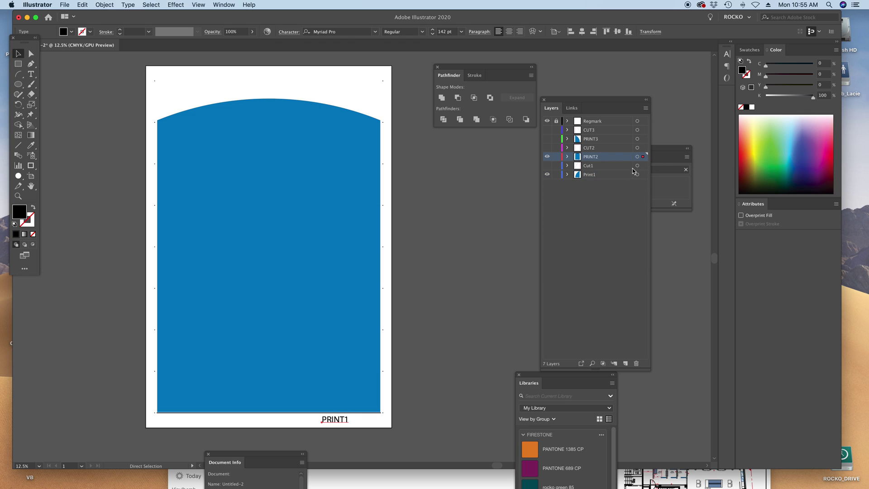
pyautogui.press('super+shift+a')
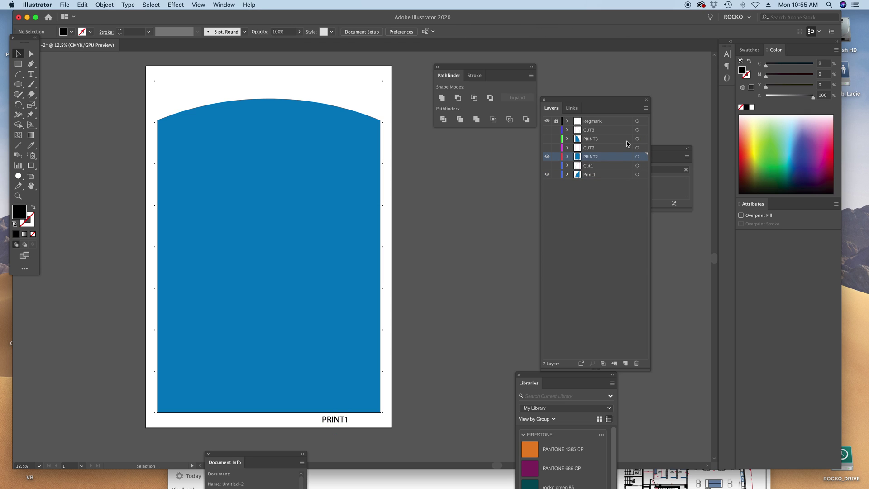
# - Hide the Print1 layer and change the text label on the PRINT2 layer to read PRINT2
pyautogui.scroll(-3, 444, 294)
pyautogui.hscroll(-1, 444, 294)
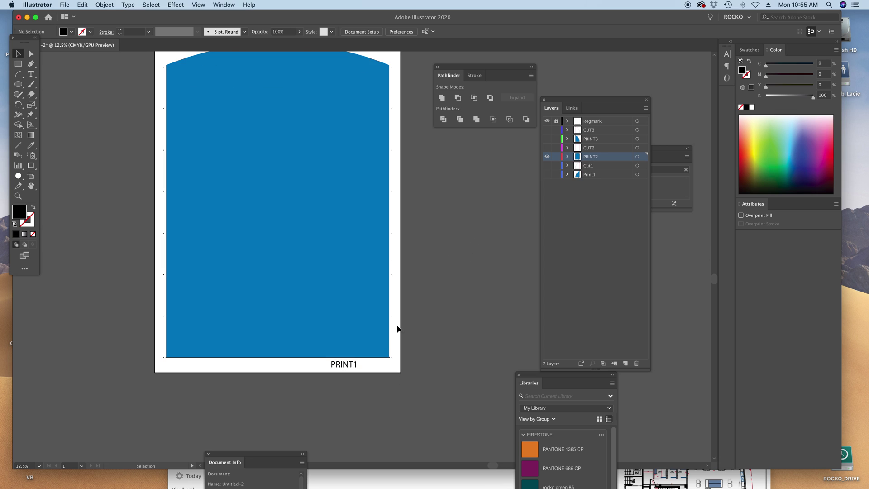
pyautogui.press('t')
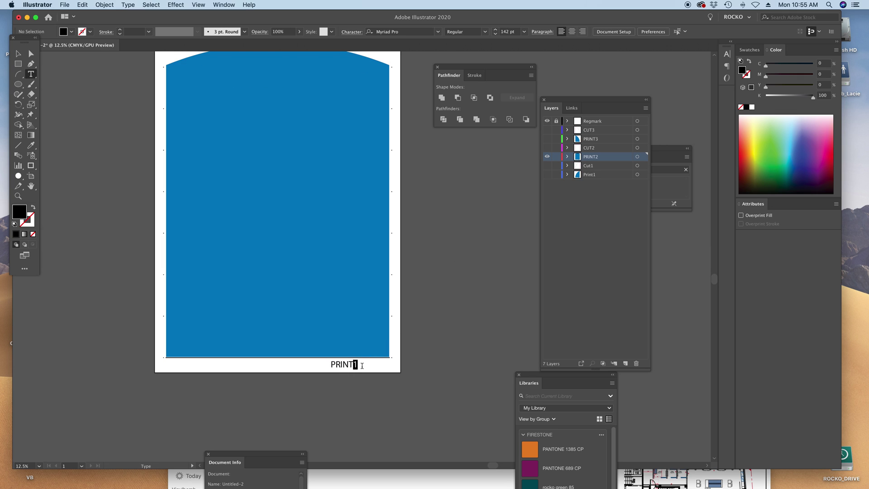
pyautogui.moveTo(358, 364); pyautogui.dragTo(353, 365)
pyautogui.write('2')
pyautogui.press('Escape')
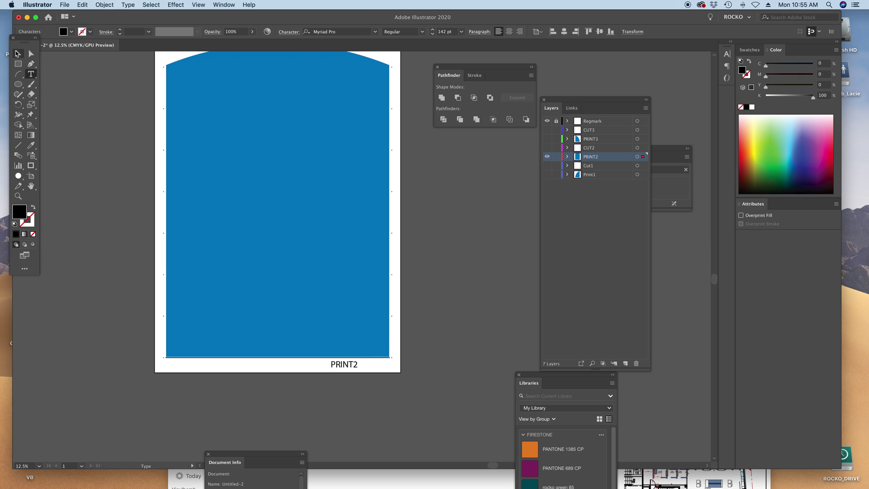
# - Show the PRINT3 layer instead of PRINT2 and change its text label to read PRINT3
pyautogui.click(547, 157)
pyautogui.click(547, 138)
pyautogui.press('t')
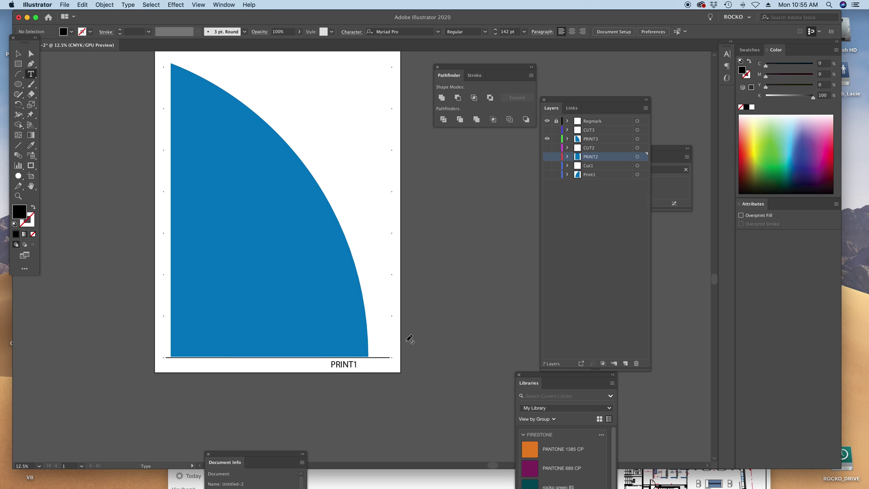
pyautogui.click(590, 138)
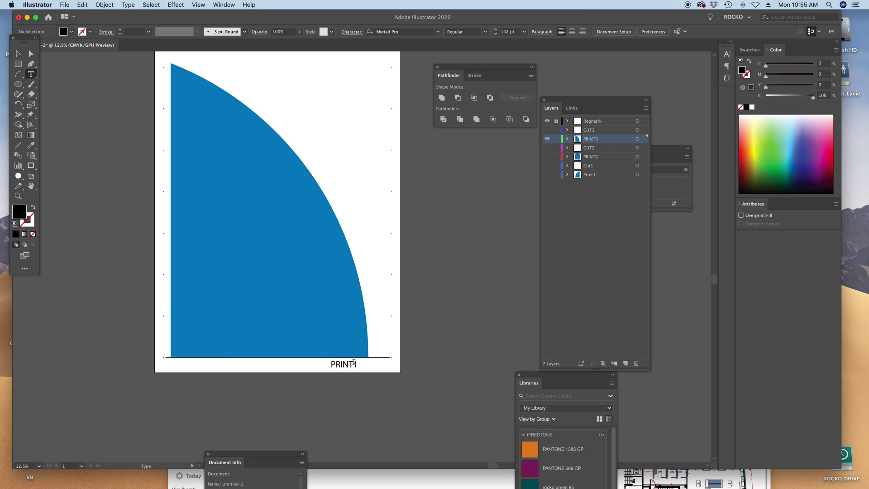
pyautogui.moveTo(358, 364); pyautogui.dragTo(352, 364)
pyautogui.write('3')
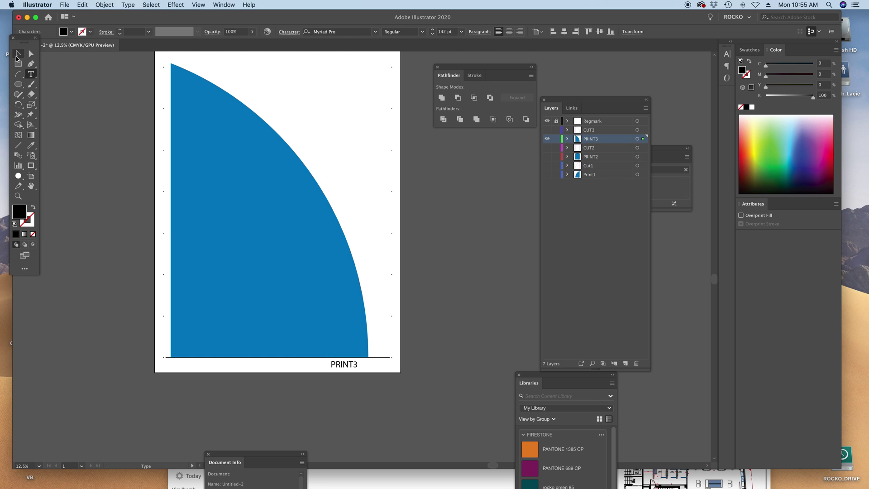
pyautogui.click(18, 53)
pyautogui.click(116, 106)
pyautogui.moveTo(247, 193); pyautogui.dragTo(241, 252)
pyautogui.keyDown('alt'); pyautogui.keyDown('super'); pyautogui.click(242, 252); pyautogui.keyUp('super'); pyautogui.keyUp('alt')
pyautogui.moveTo(335, 215); pyautogui.dragTo(297, 210)
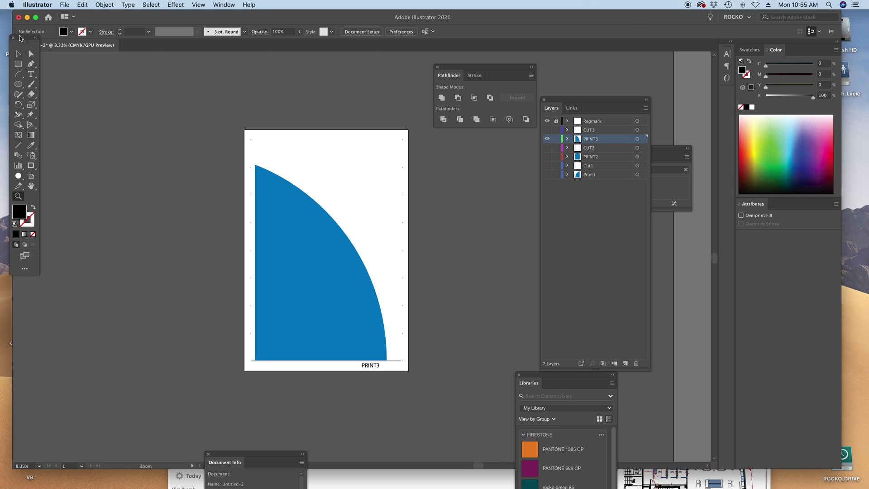
# - Hide the PRINT3 layer and show the CUT3 layer with its magenta cut outline
pyautogui.press('v')
pyautogui.click(547, 139)
pyautogui.click(547, 130)
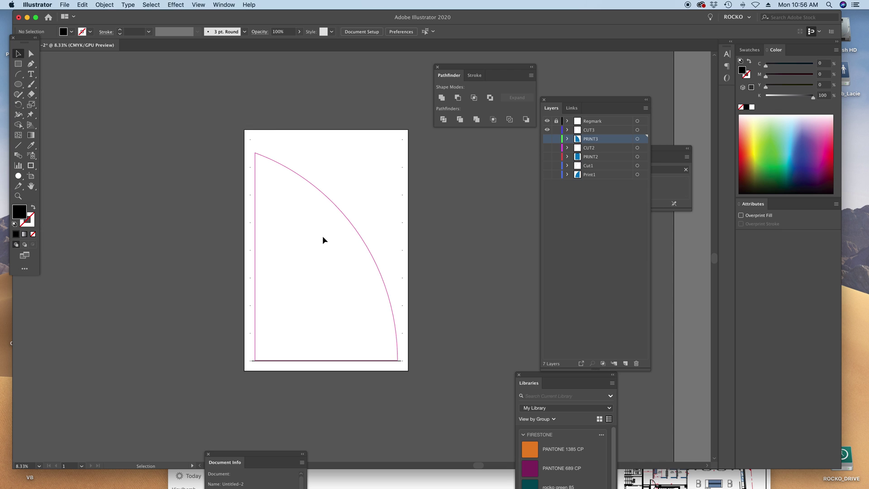
# - Start saving the document under a new name, entering ROCKO as the beginning of the file name
pyautogui.moveTo(152, 15); pyautogui.dragTo(183, 15)
pyautogui.click(82, 5)
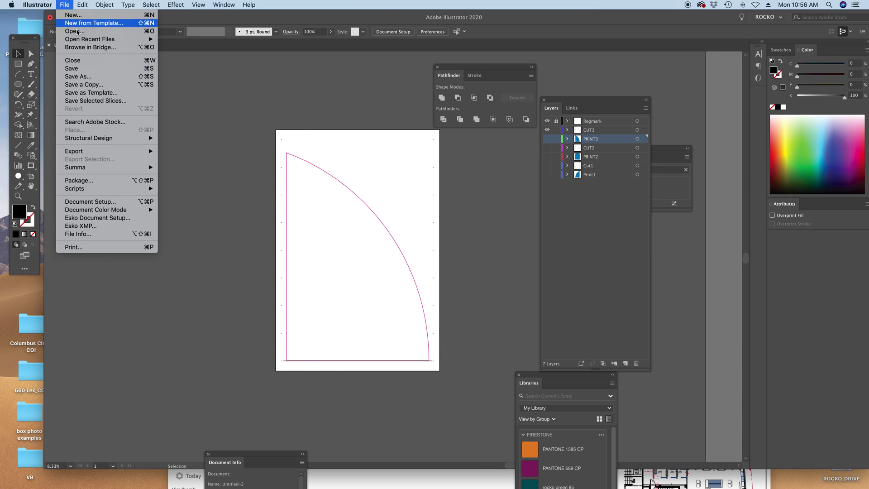
pyautogui.click(79, 76)
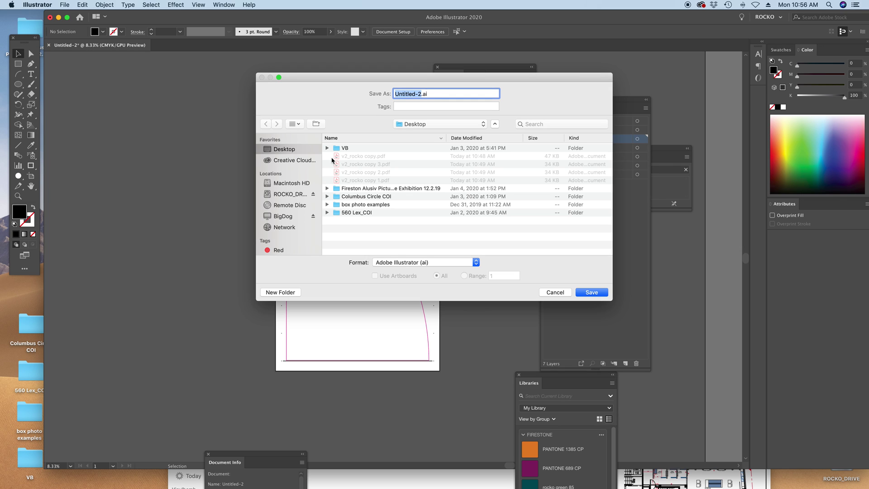
pyautogui.write('ROCKO')
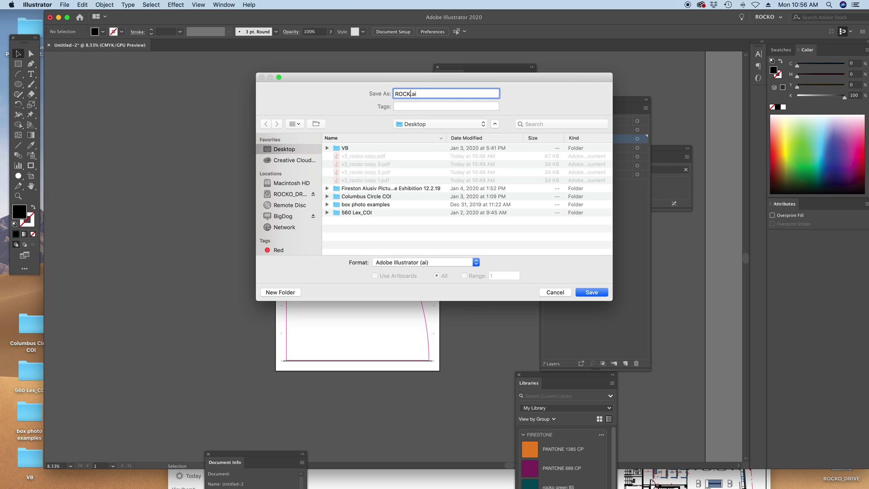